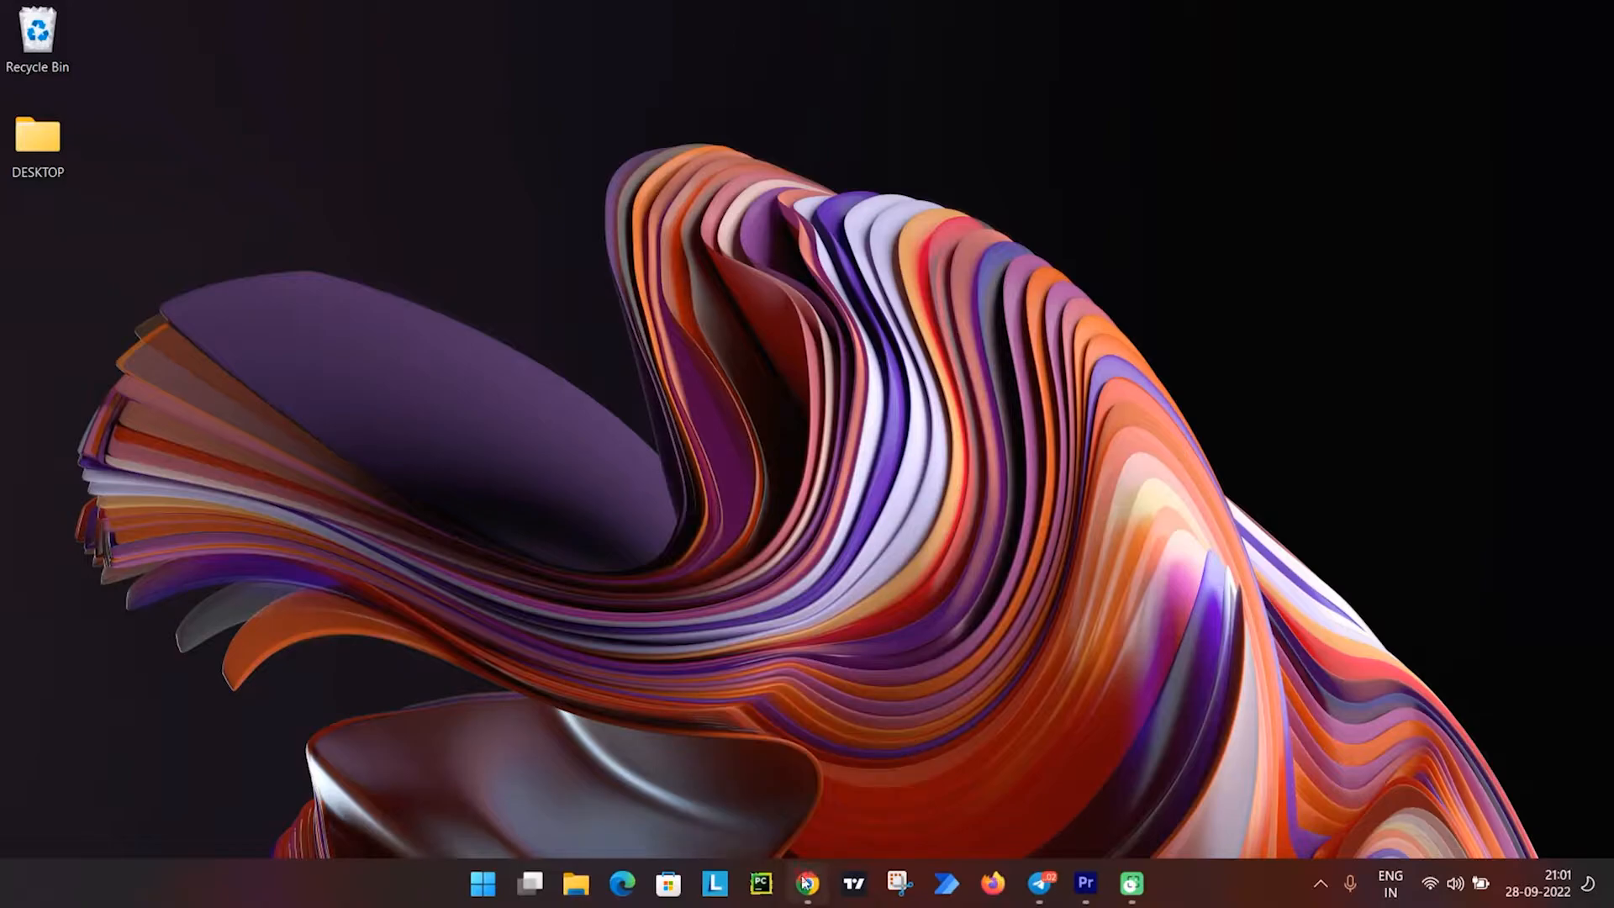
Open Chrome and search the web for "power toys".
left_click(807, 881)
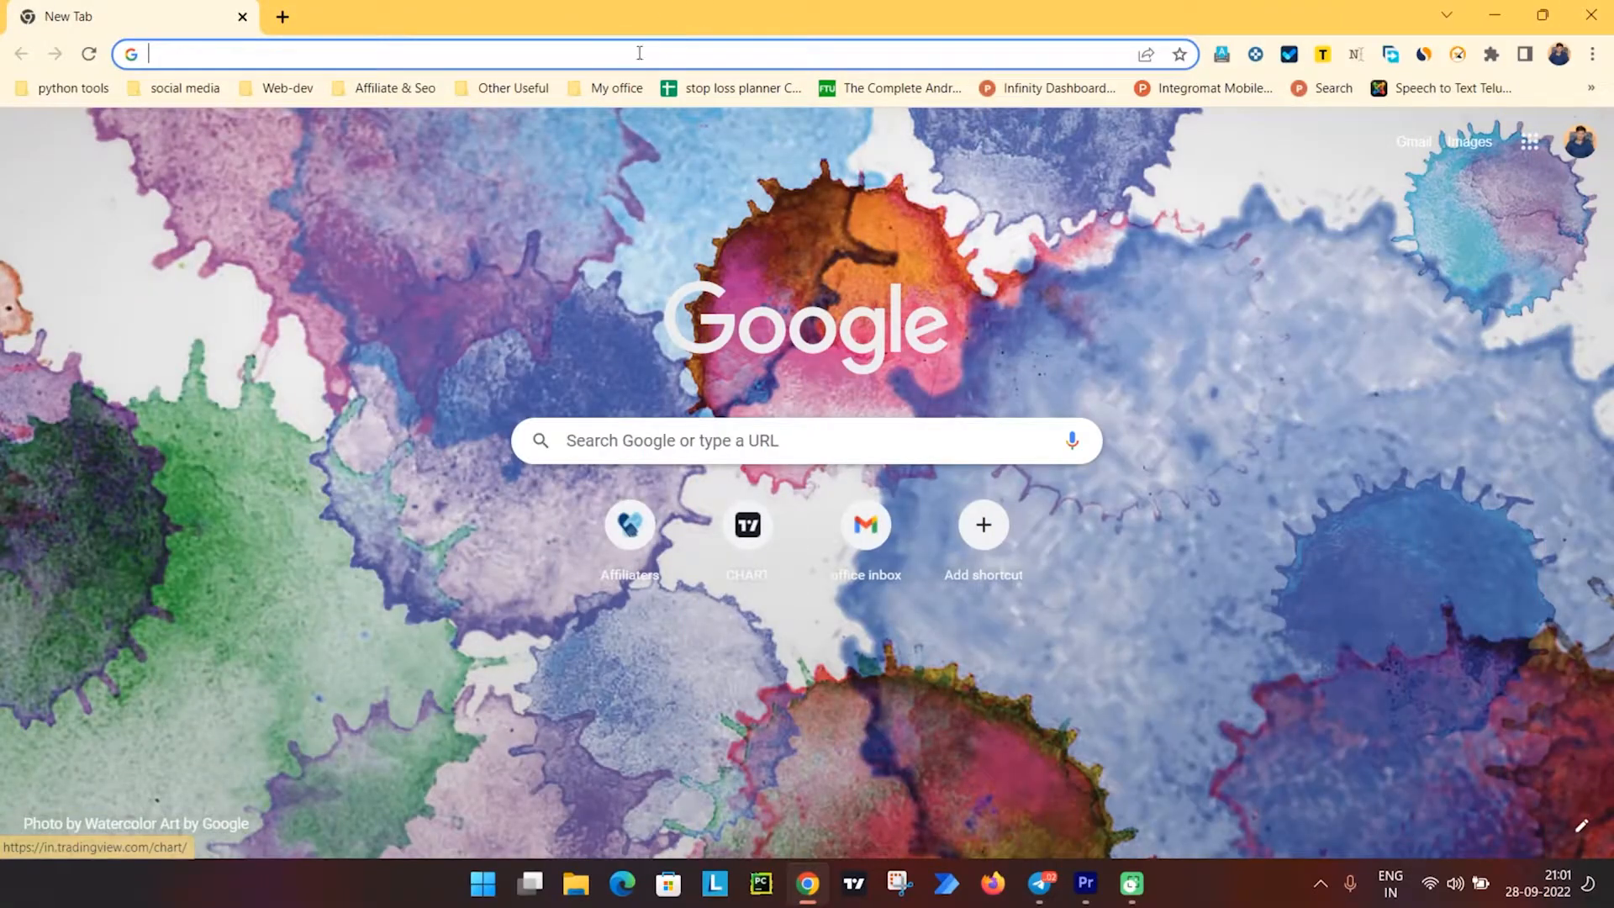
left_click(632, 51)
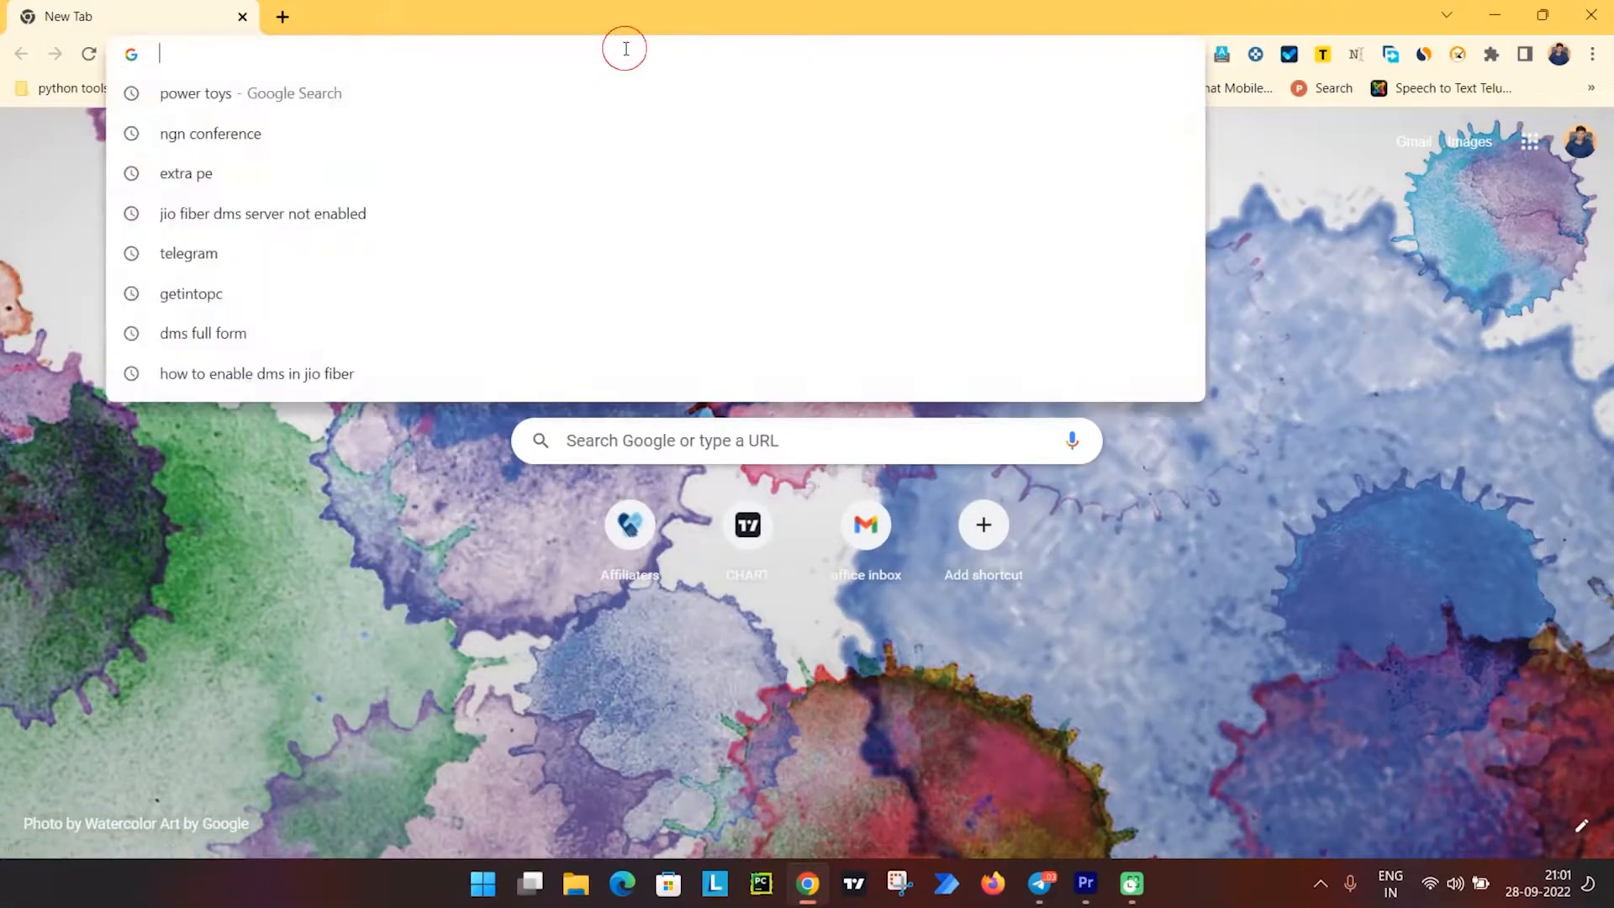
type("pow")
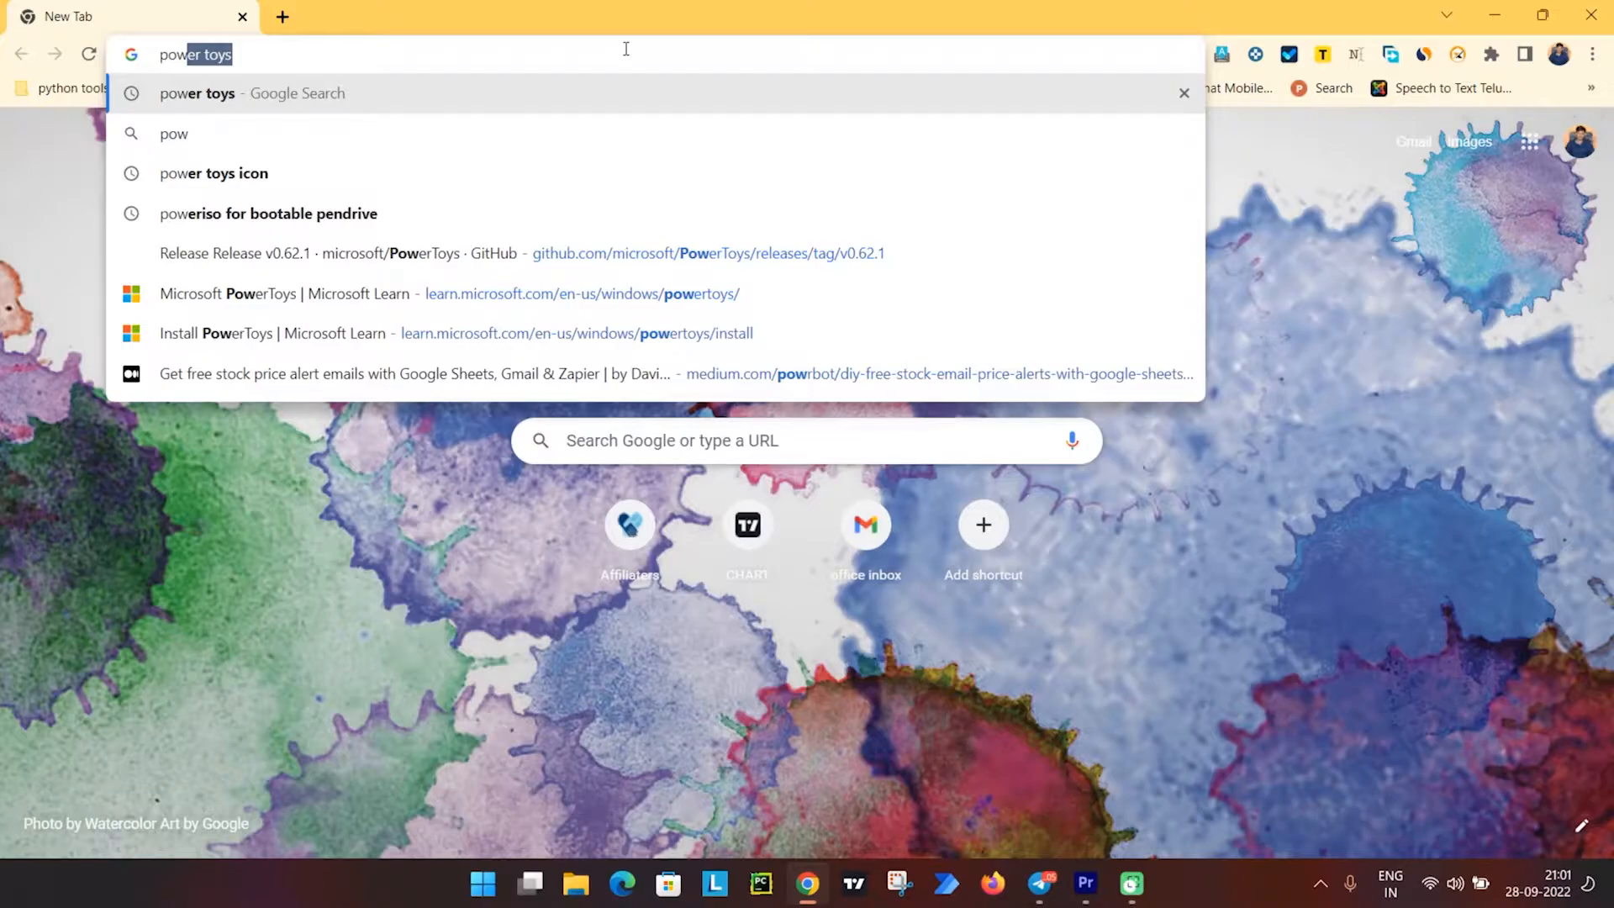
key("Return")
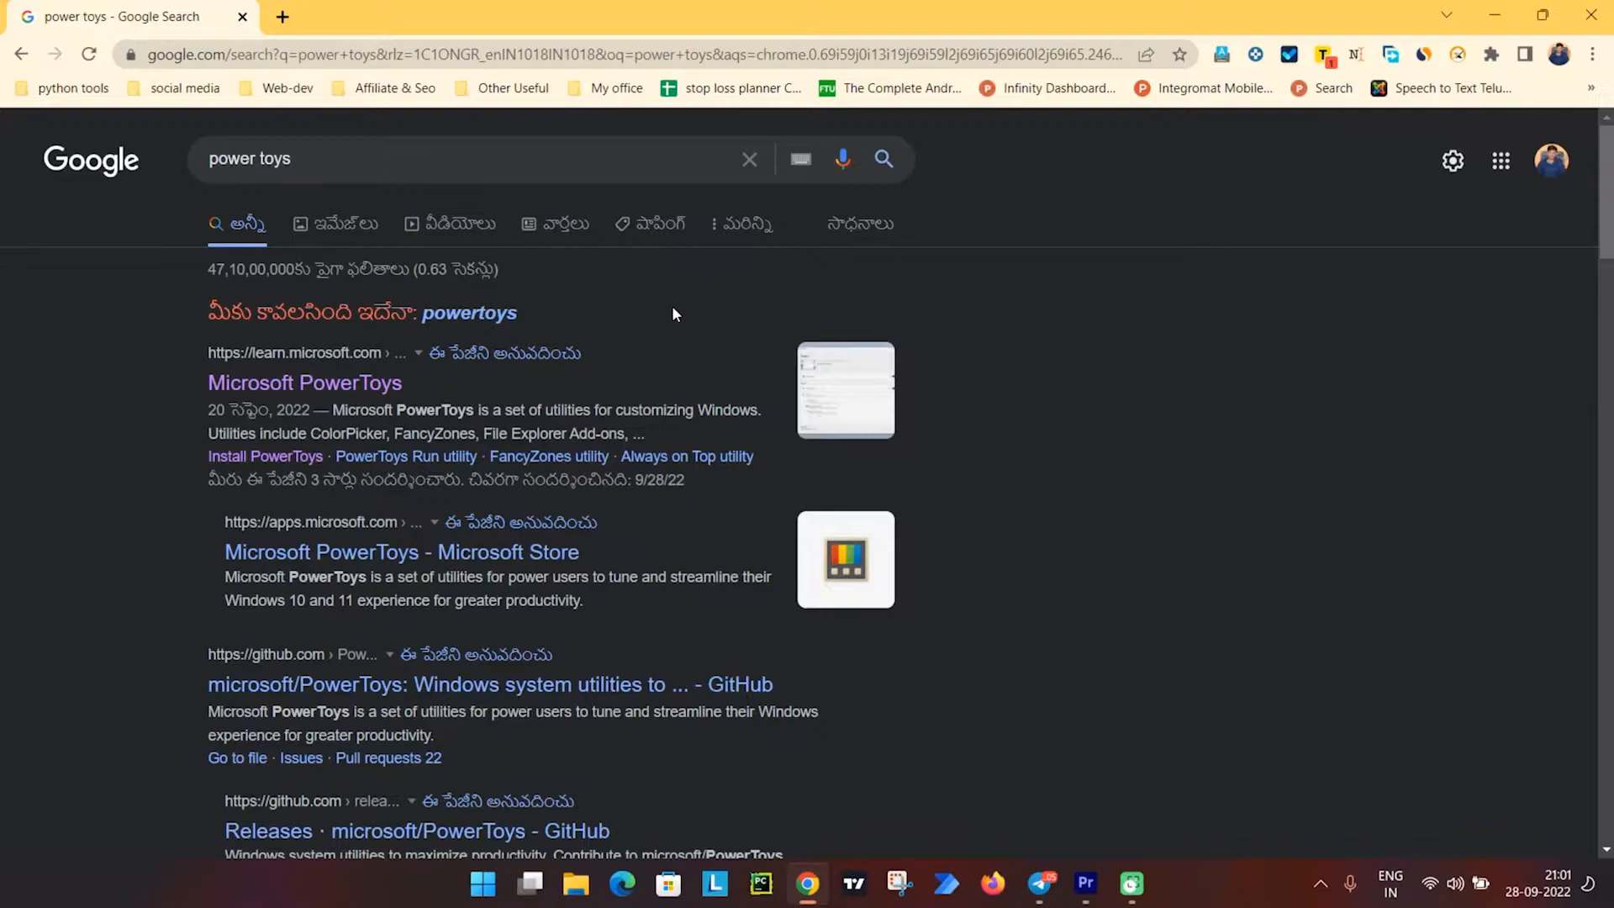
Open the Microsoft PowerToys documentation from the search results and go to its Install PowerToys article.
left_click(331, 391)
scroll(602, 428, "down", 1)
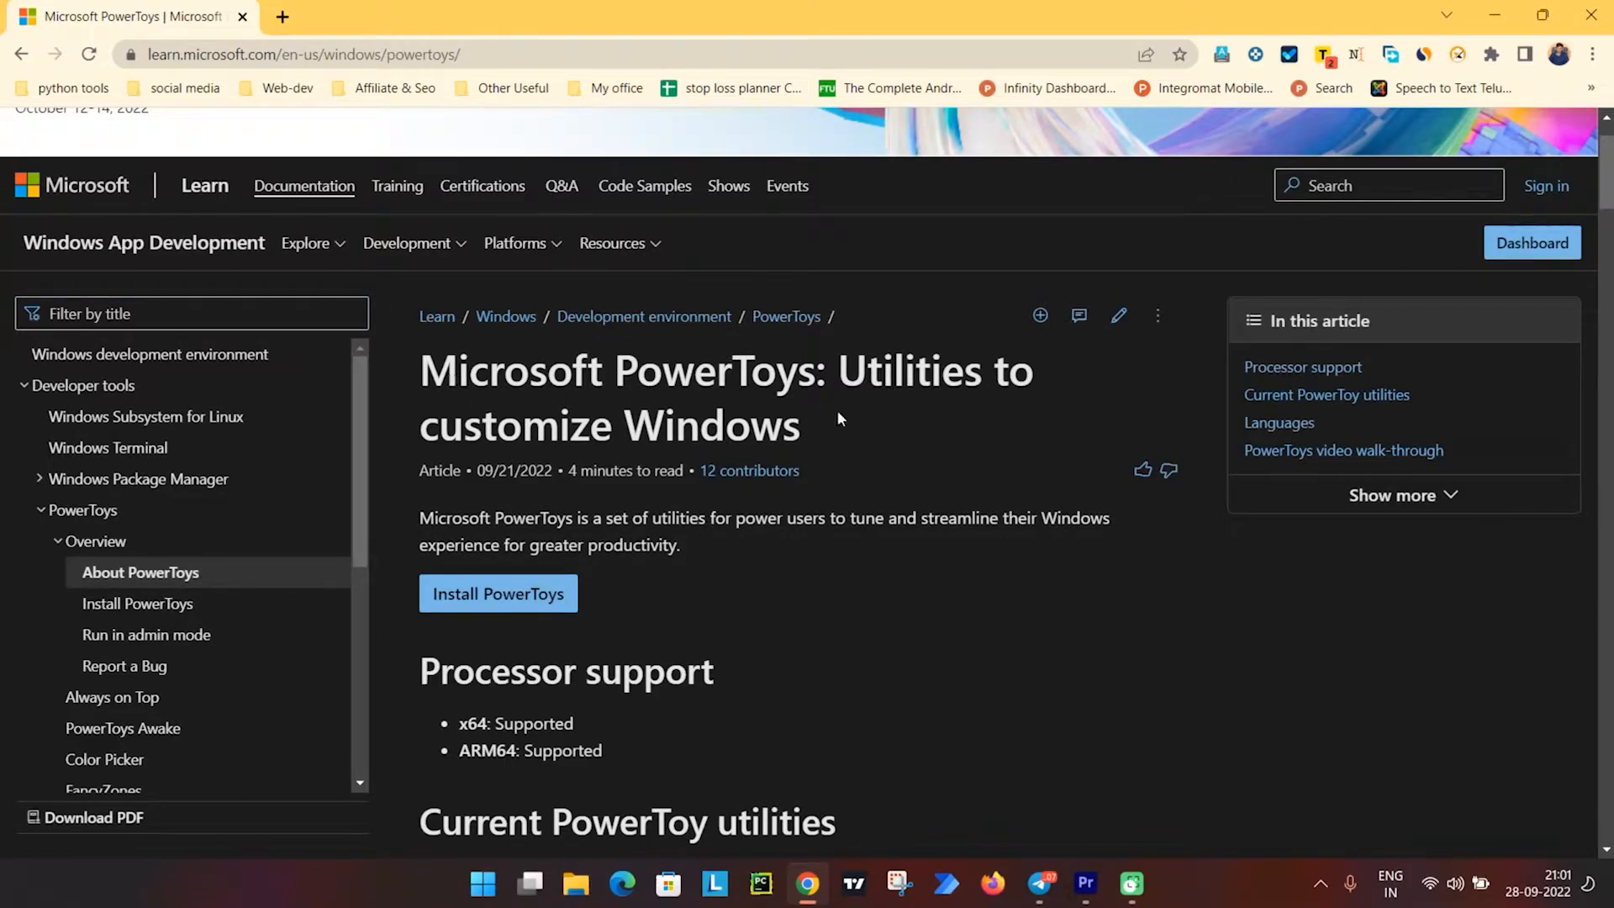
scroll(569, 505, "down", 2)
scroll(807, 547, "down", 1)
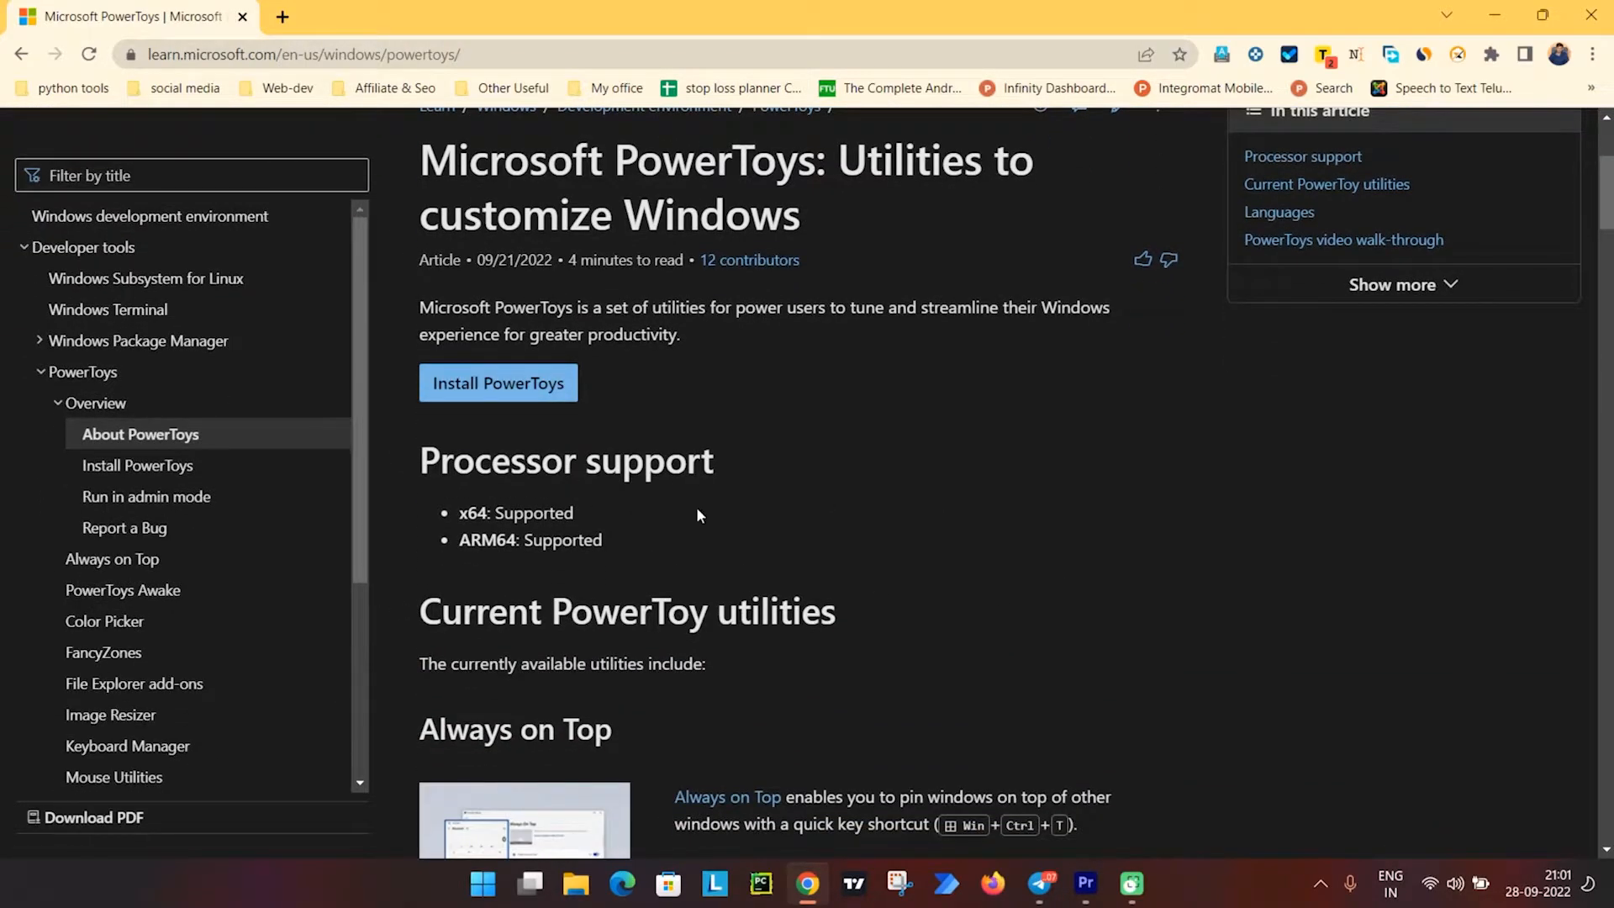
left_click(498, 383)
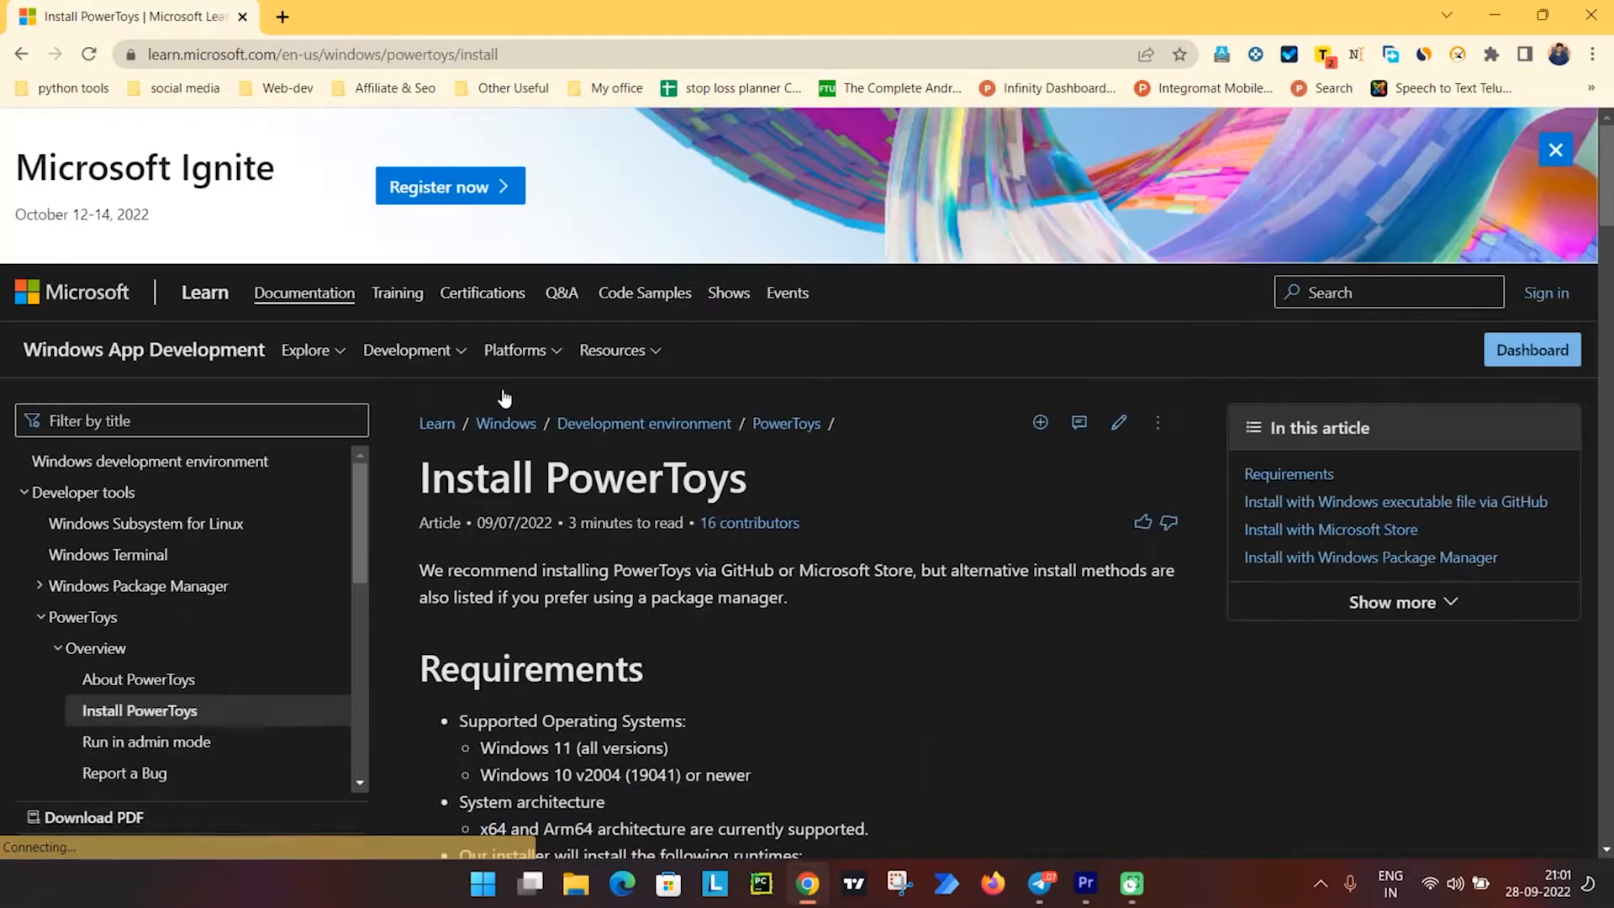
Follow the Install PowerToys link in the section on installing with the Windows executable file via GitHub.
scroll(683, 396, "down", 3)
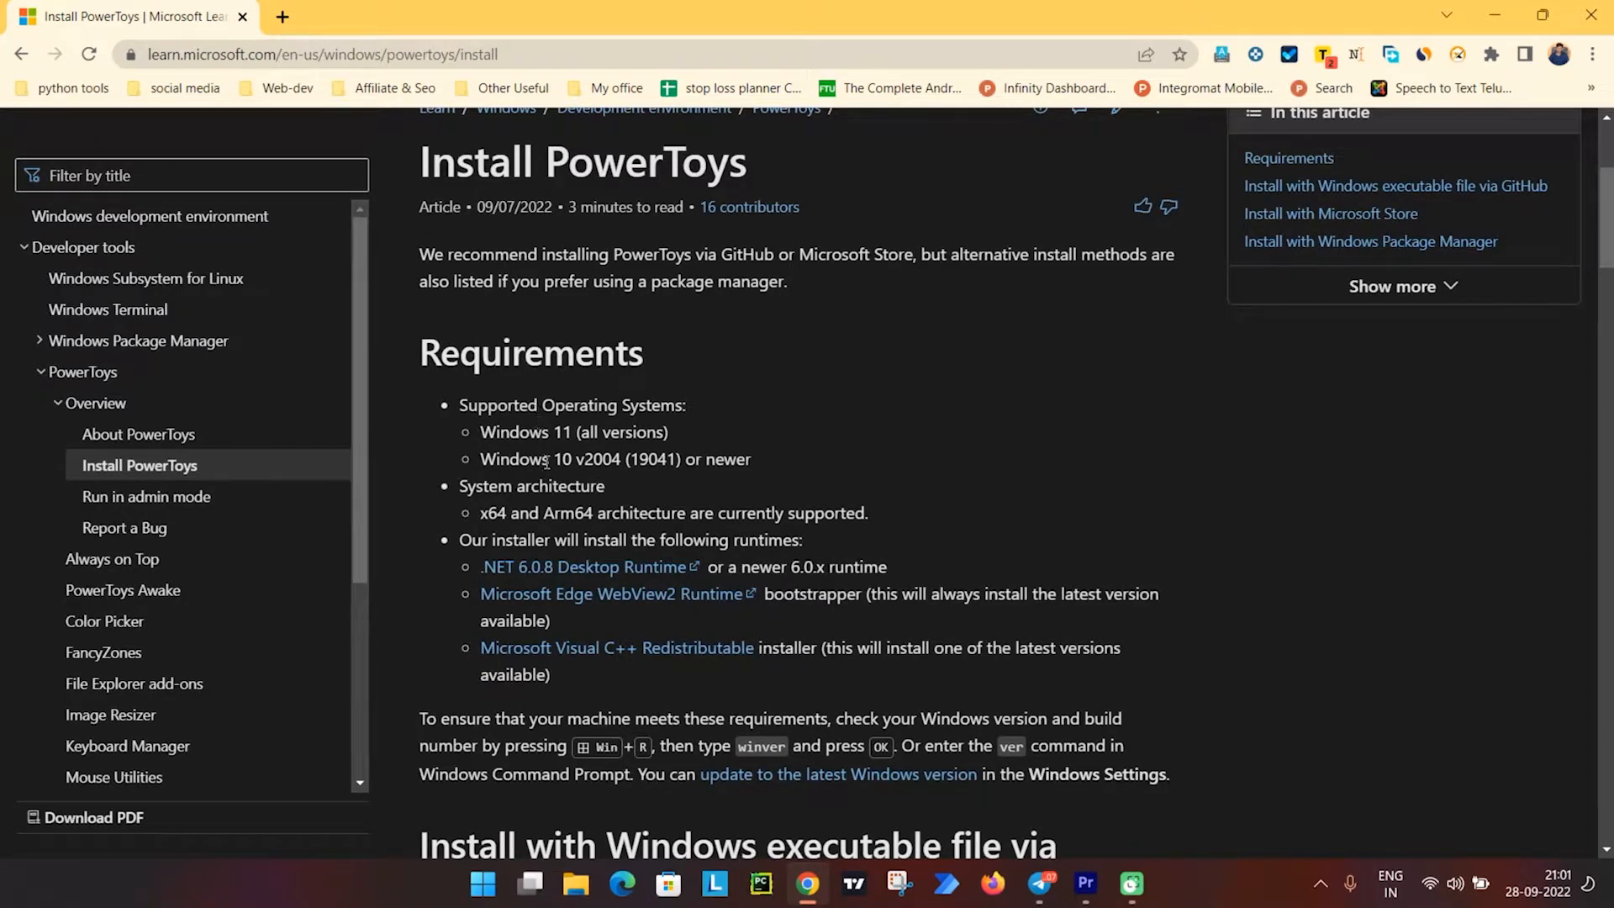
scroll(539, 514, "down", 1)
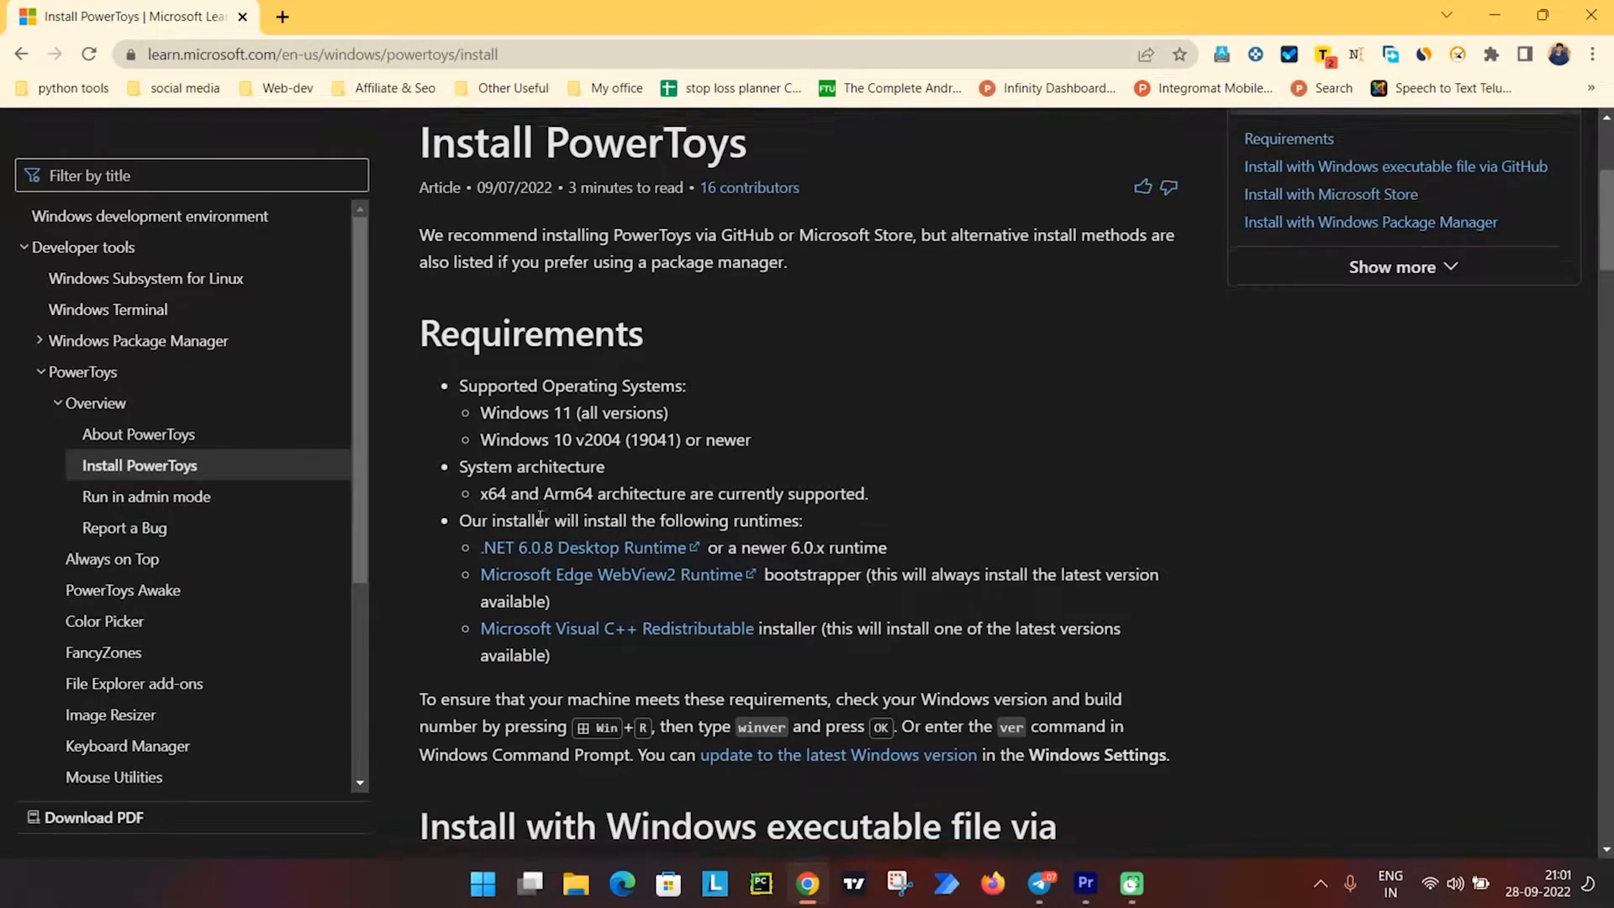
scroll(540, 517, "down", 2)
scroll(588, 576, "down", 1)
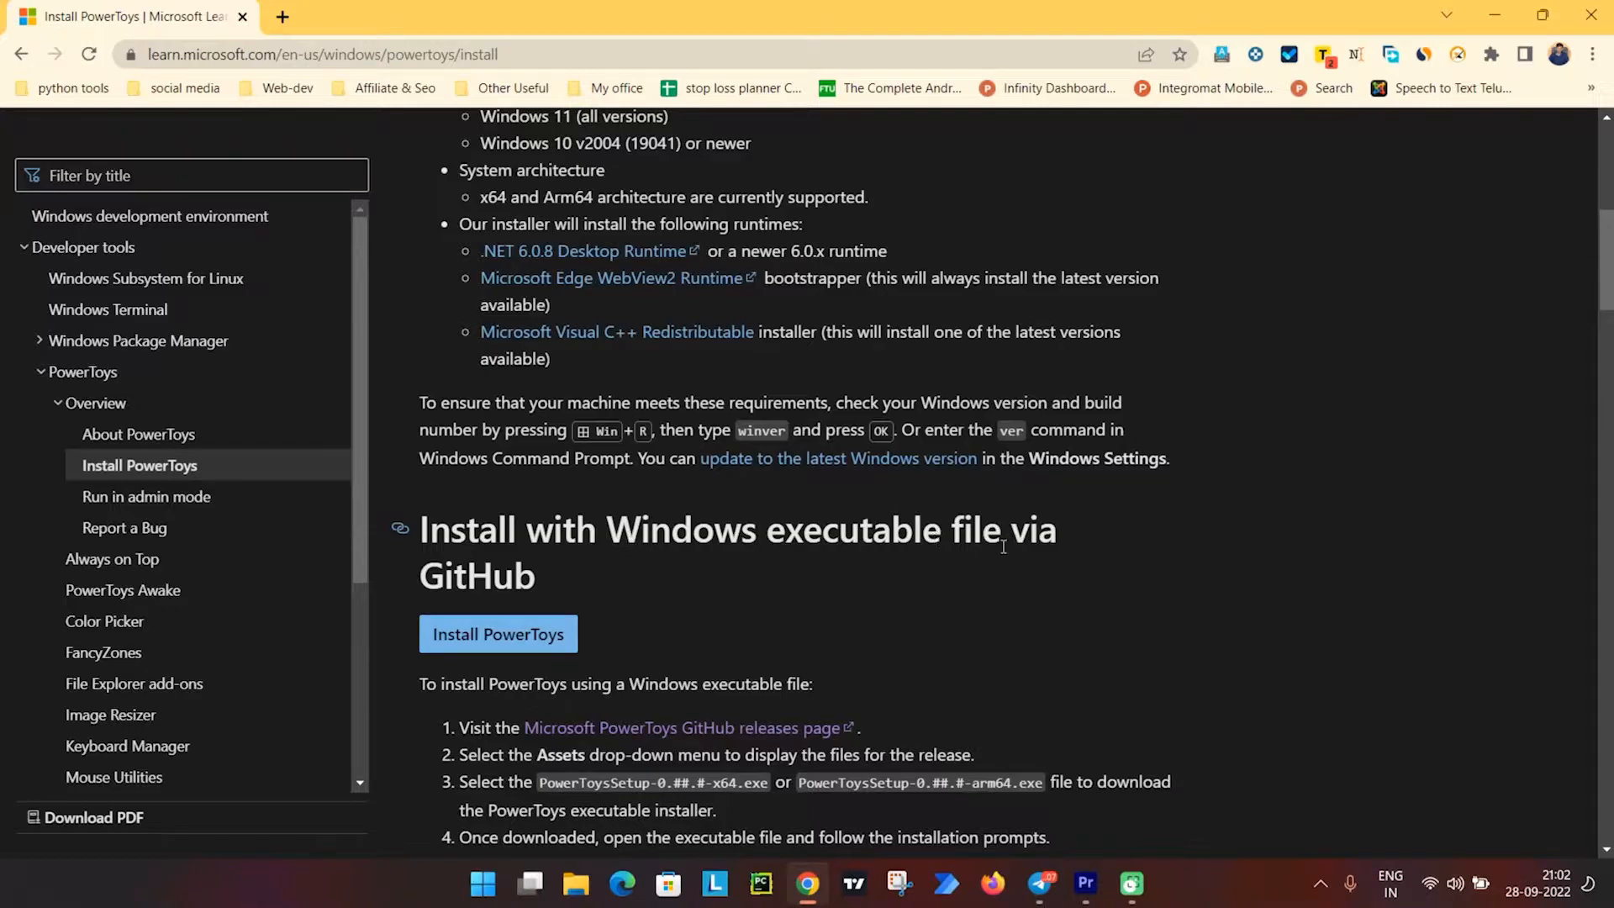
left_click(511, 637)
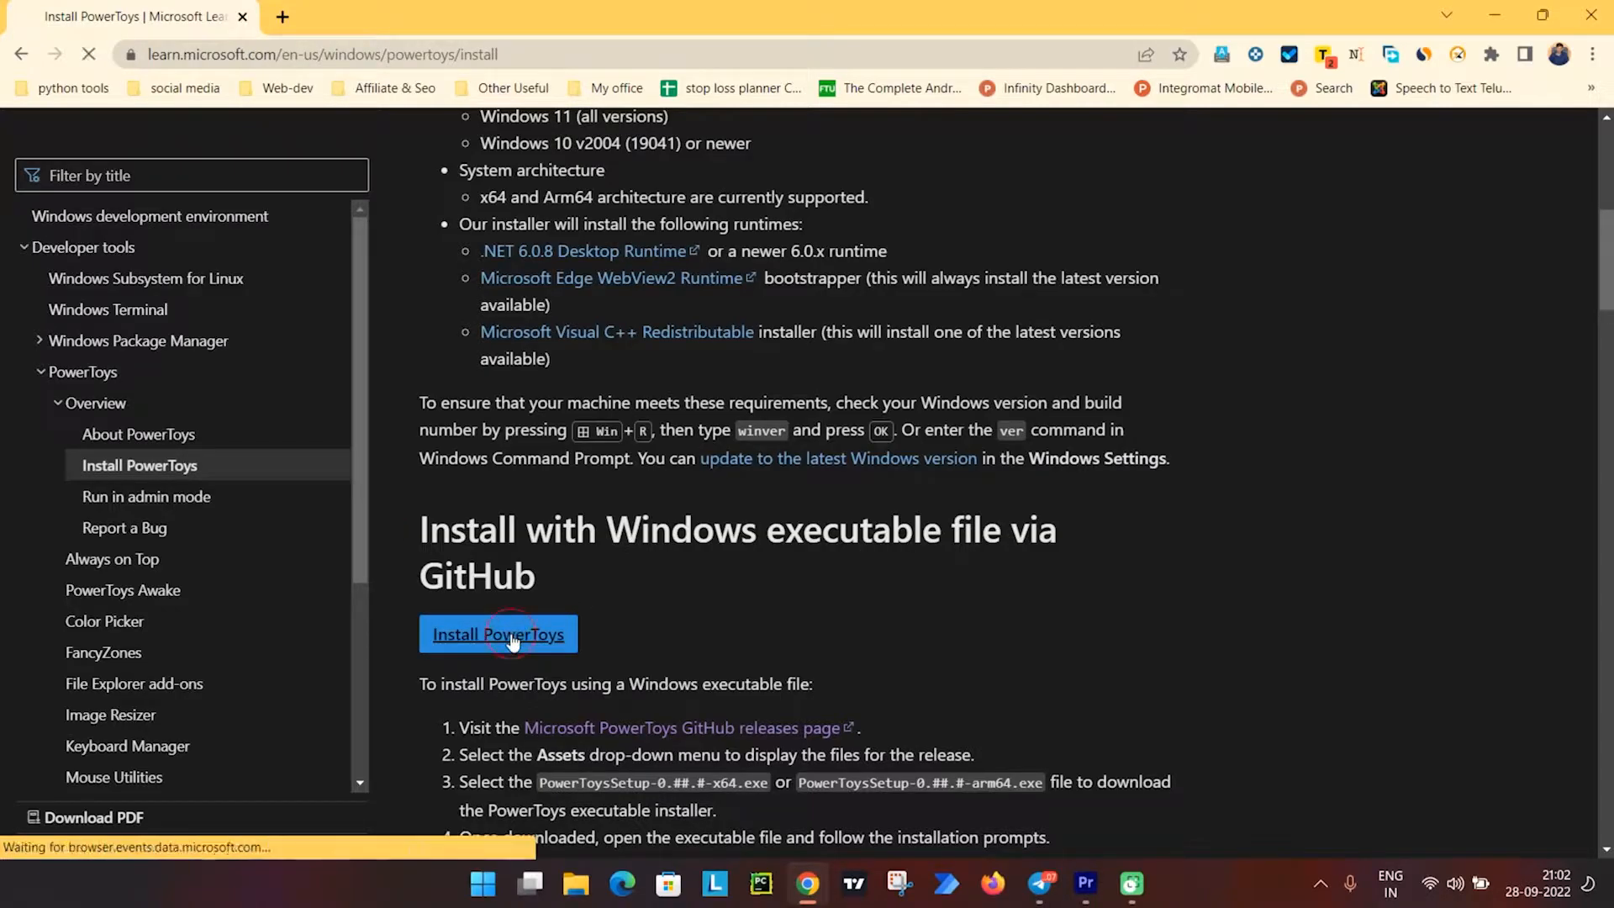
Download PowerToysSetup-0.62.1-x64.exe from the release assets to the Downloads folder with Free Download Manager.
scroll(520, 531, "down", 5)
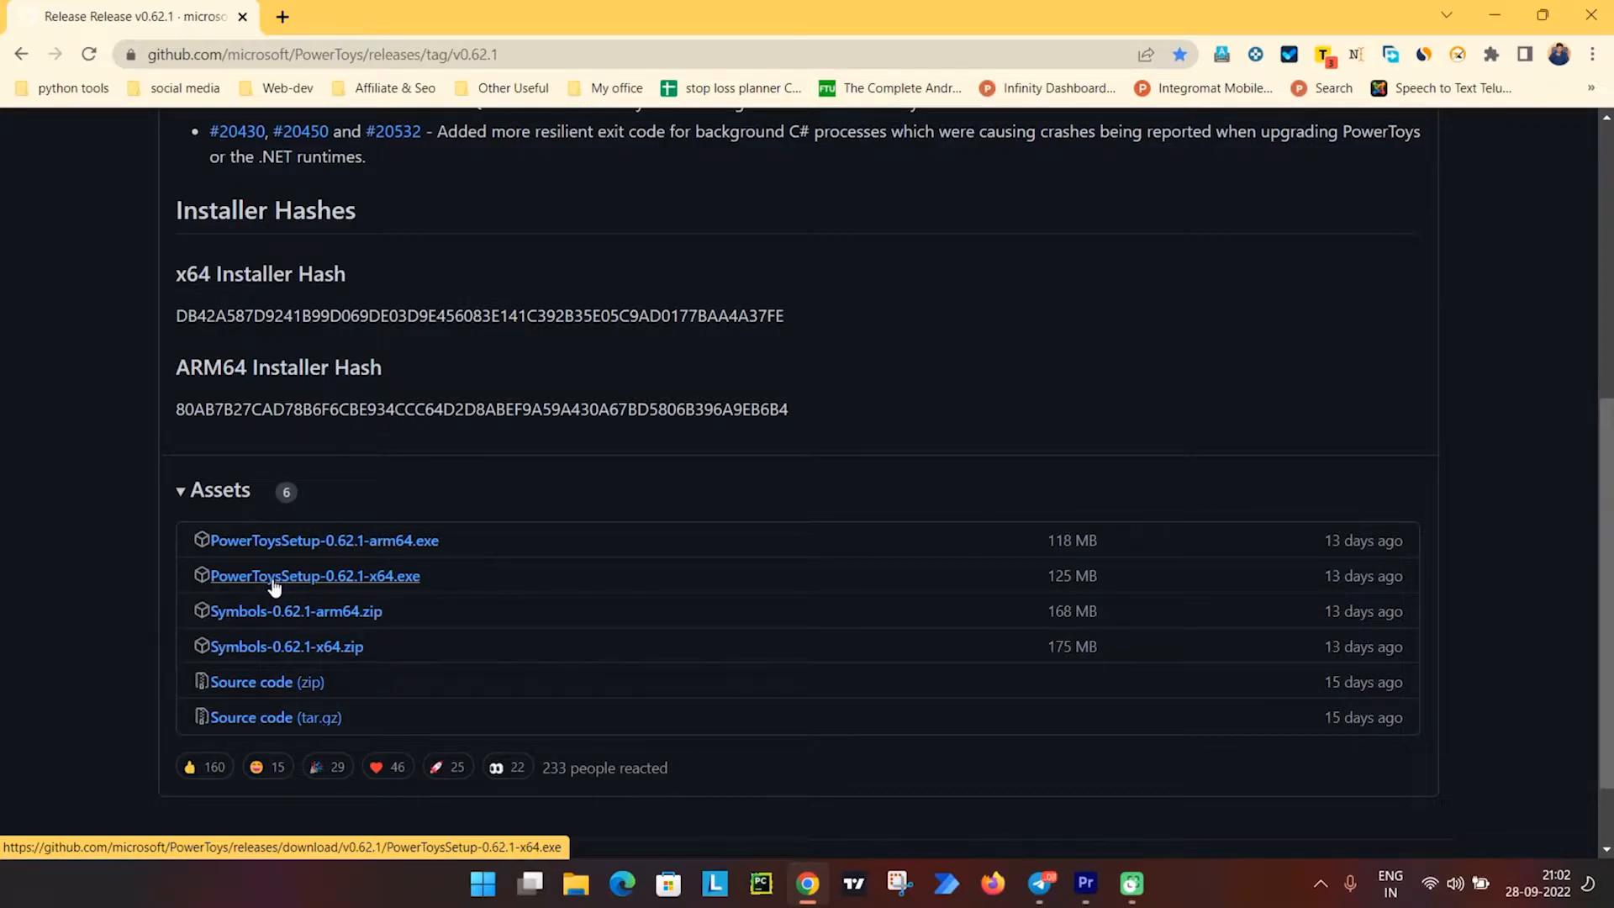
left_click(336, 580)
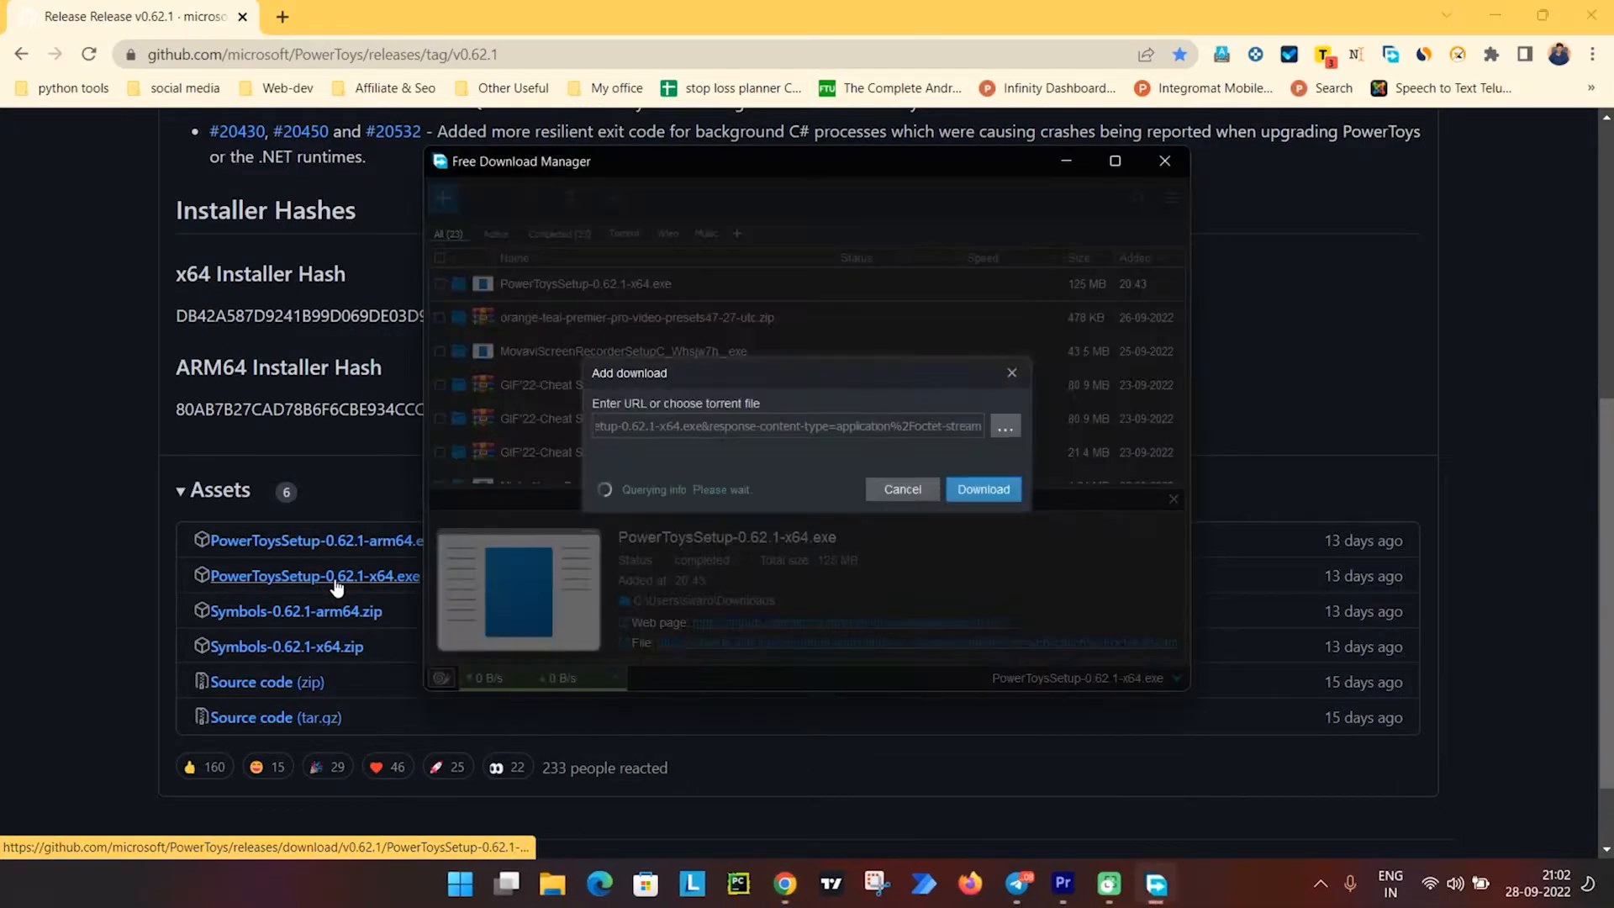
left_click(977, 521)
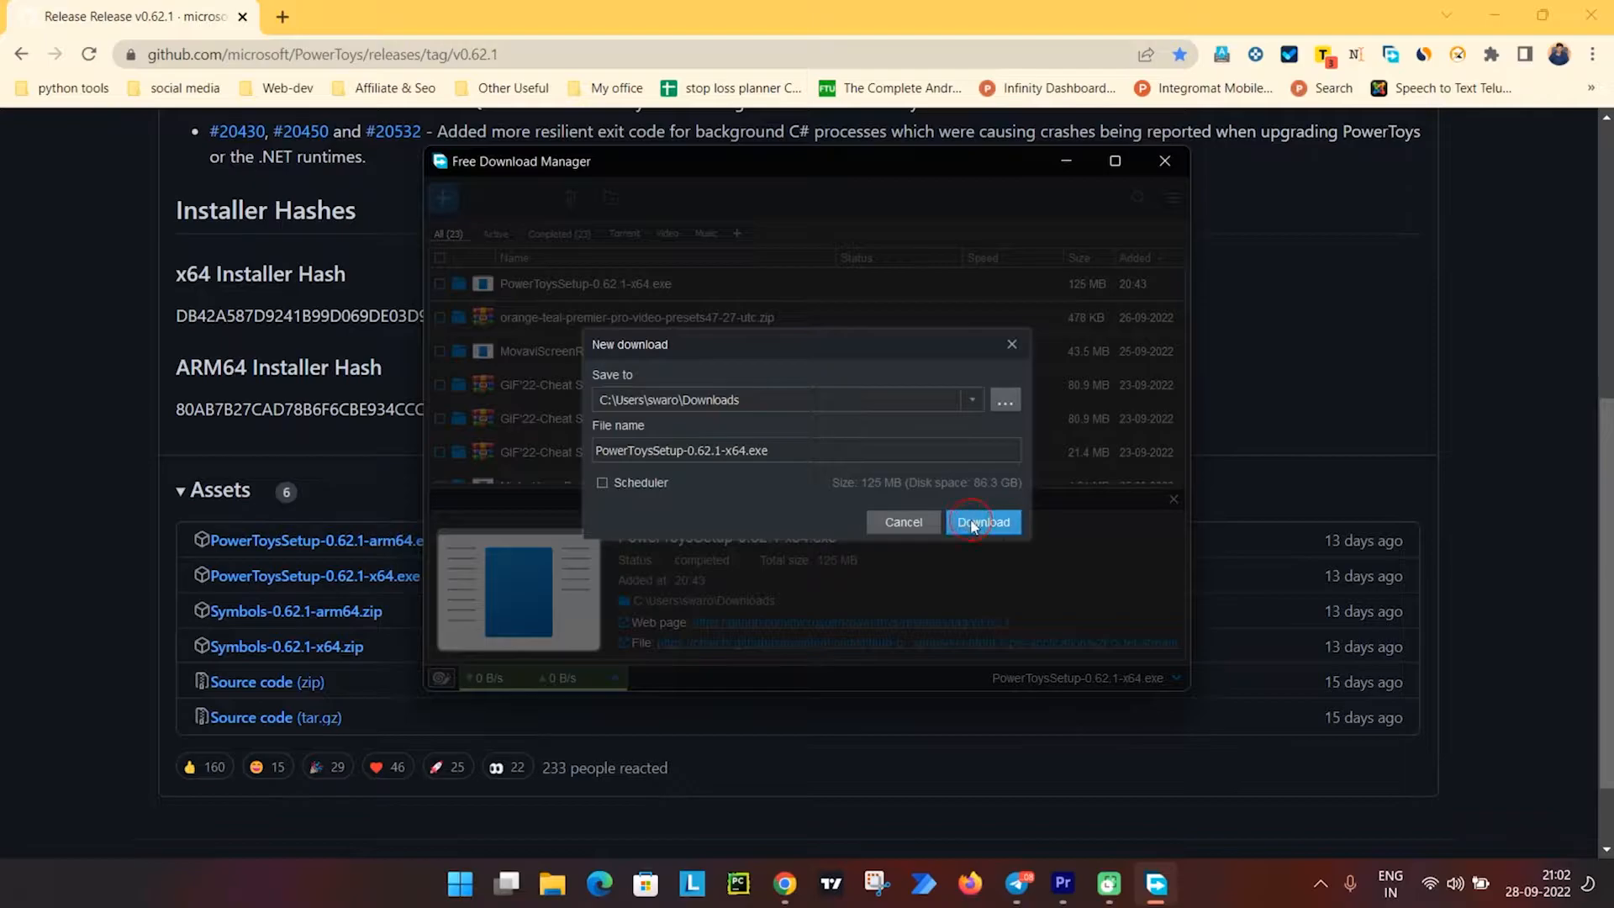
right_click(614, 284)
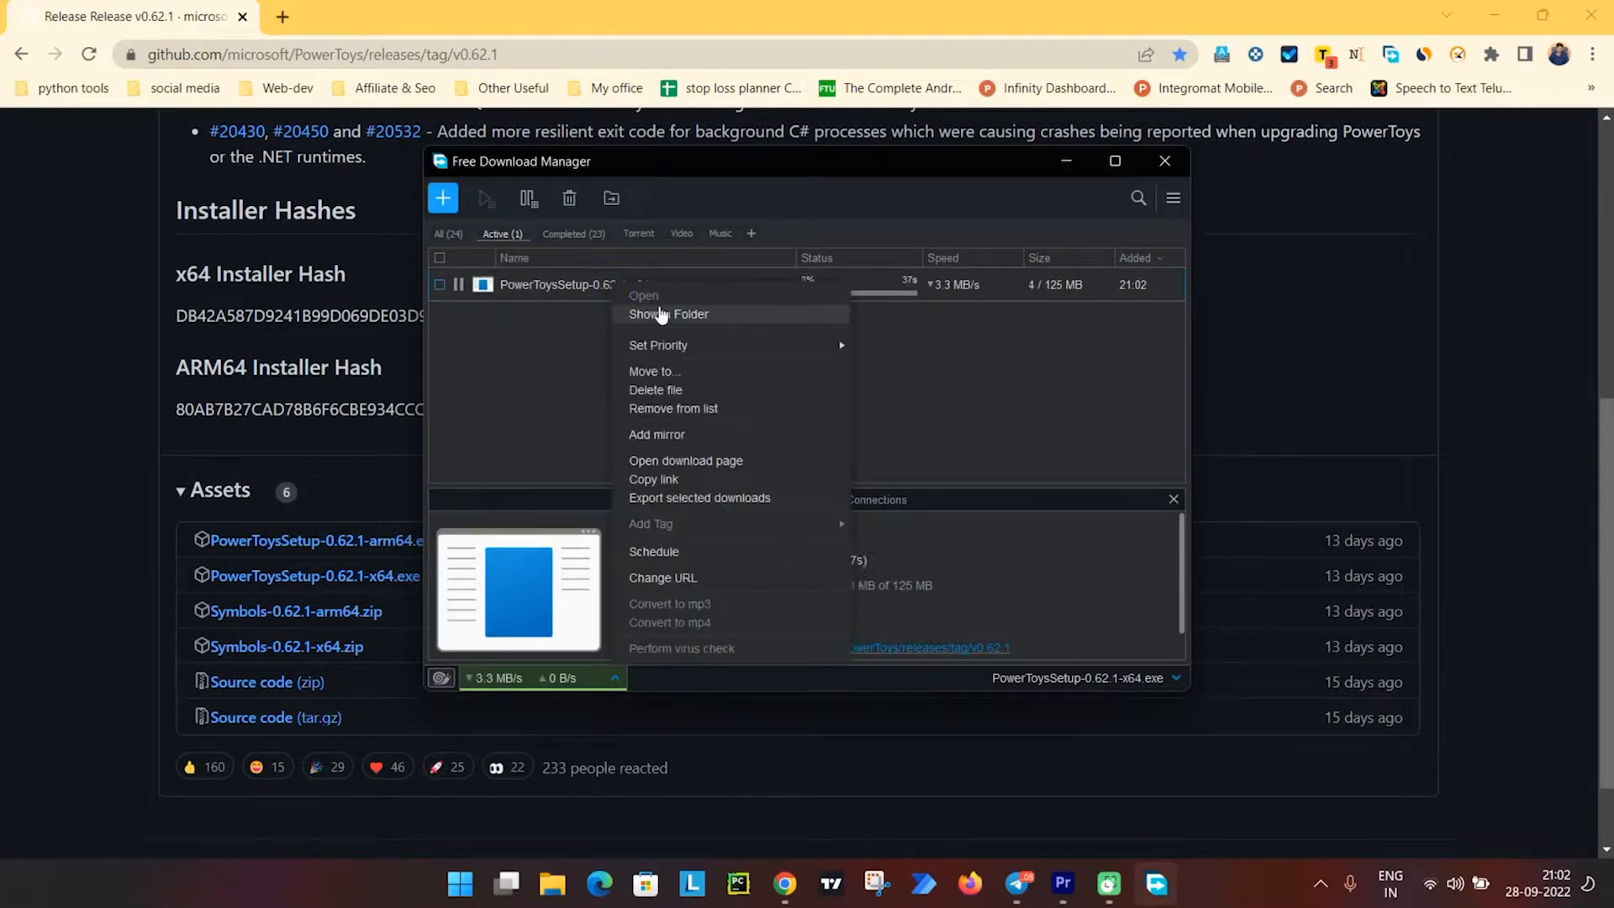
mouse_move(702, 349)
left_click(878, 346)
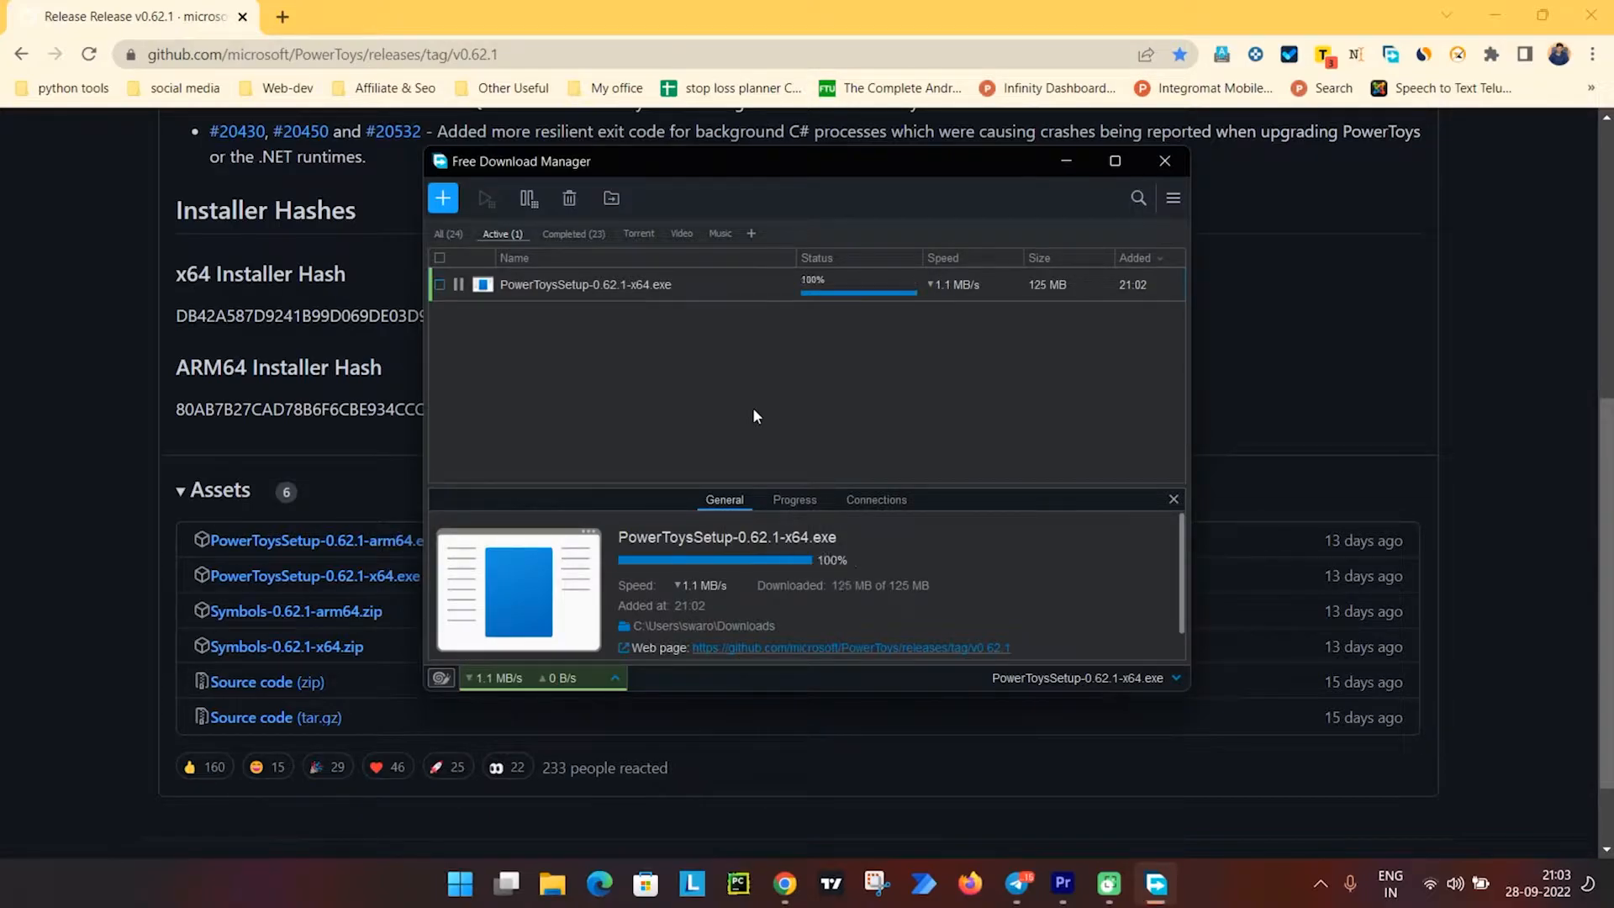
Run the downloaded PowerToys setup, accept the license terms, install it, and close the installer and download manager.
left_click(451, 236)
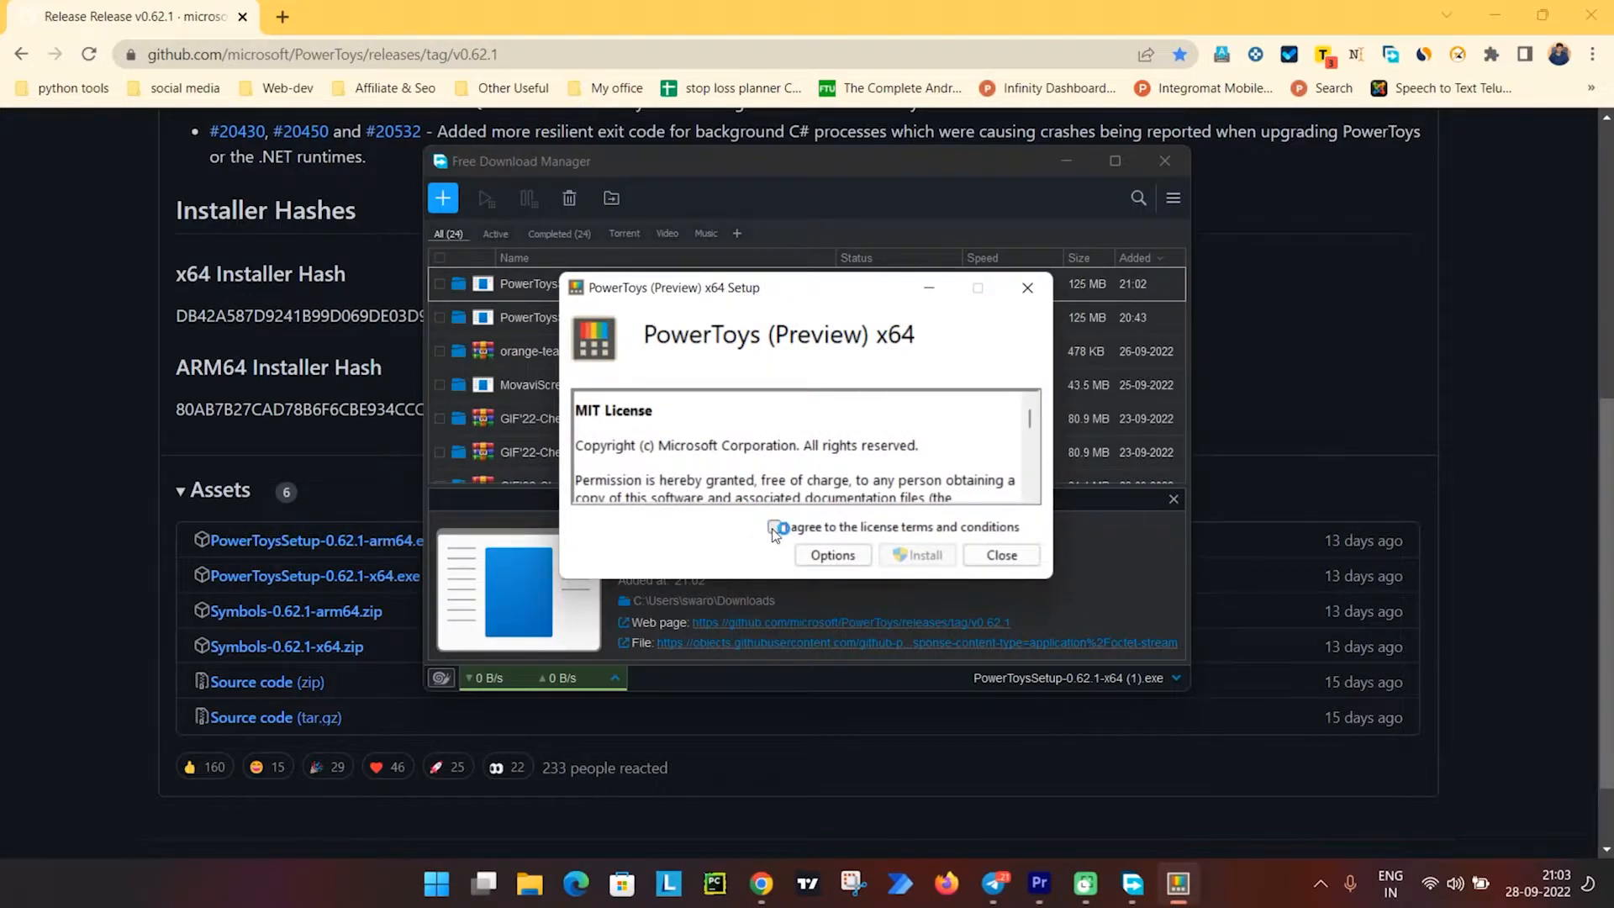
left_click(774, 527)
left_click(920, 555)
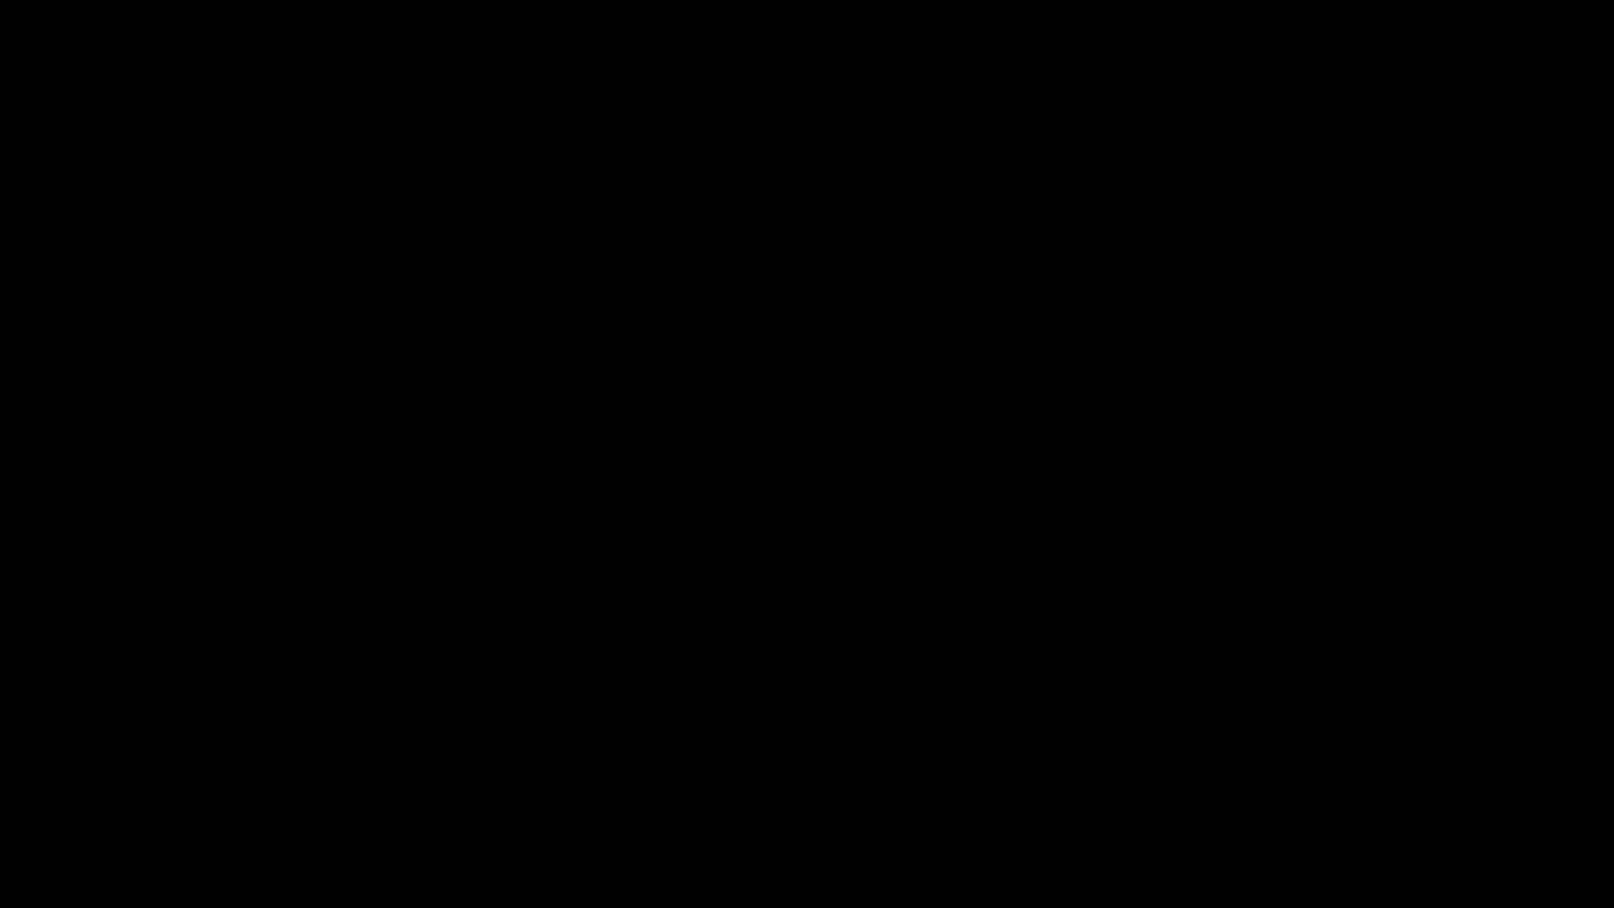
left_click(755, 598)
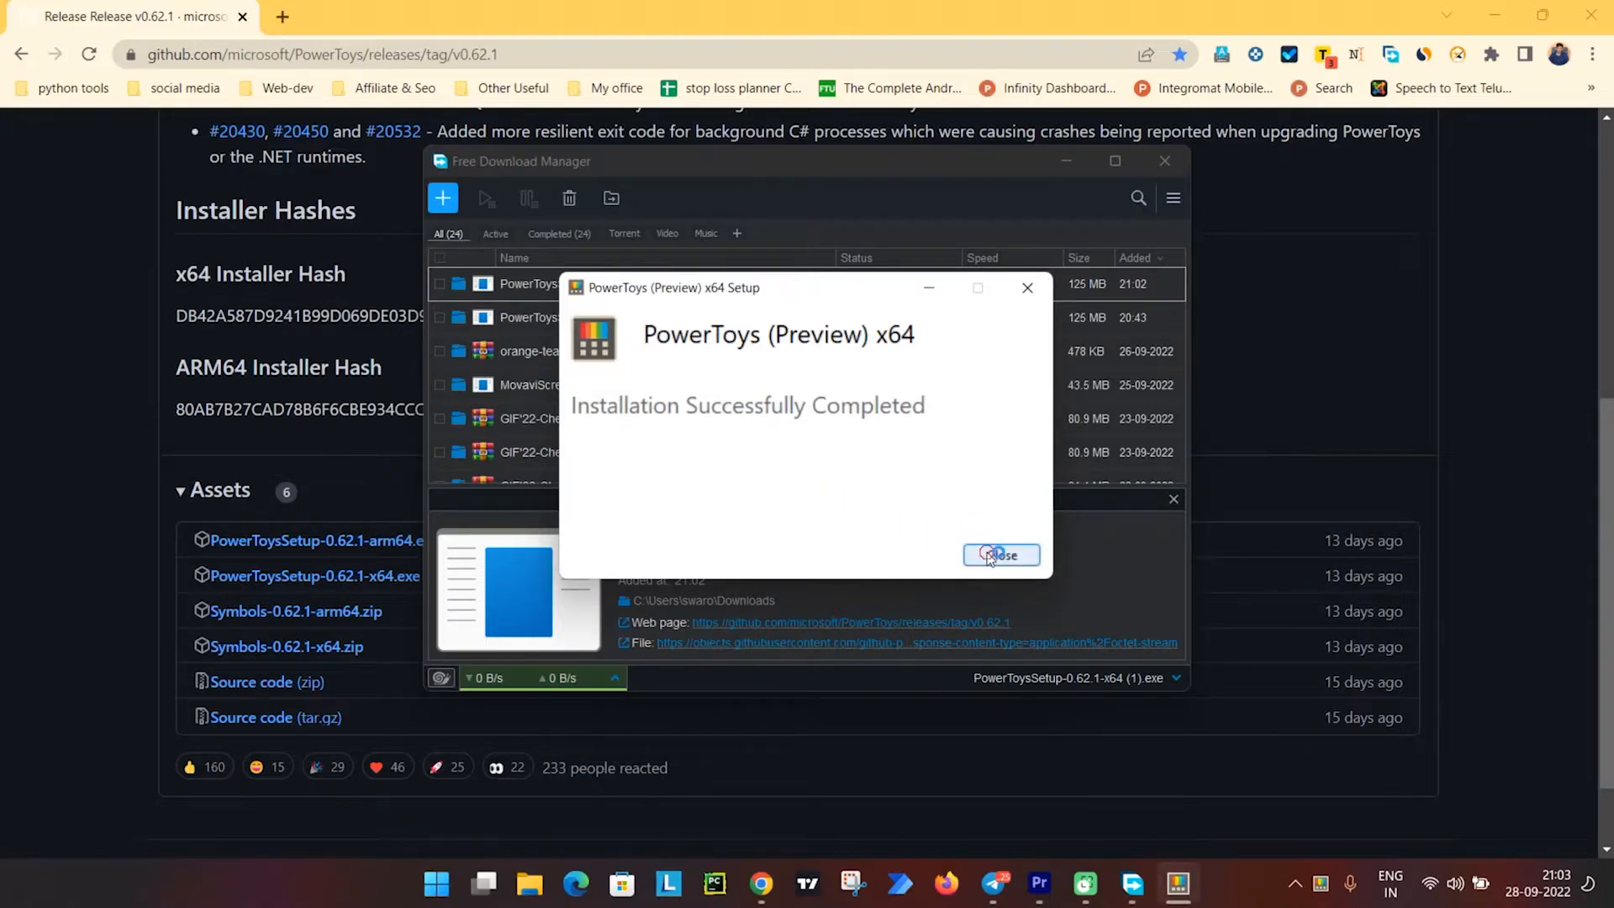
left_click(992, 554)
left_click(1162, 160)
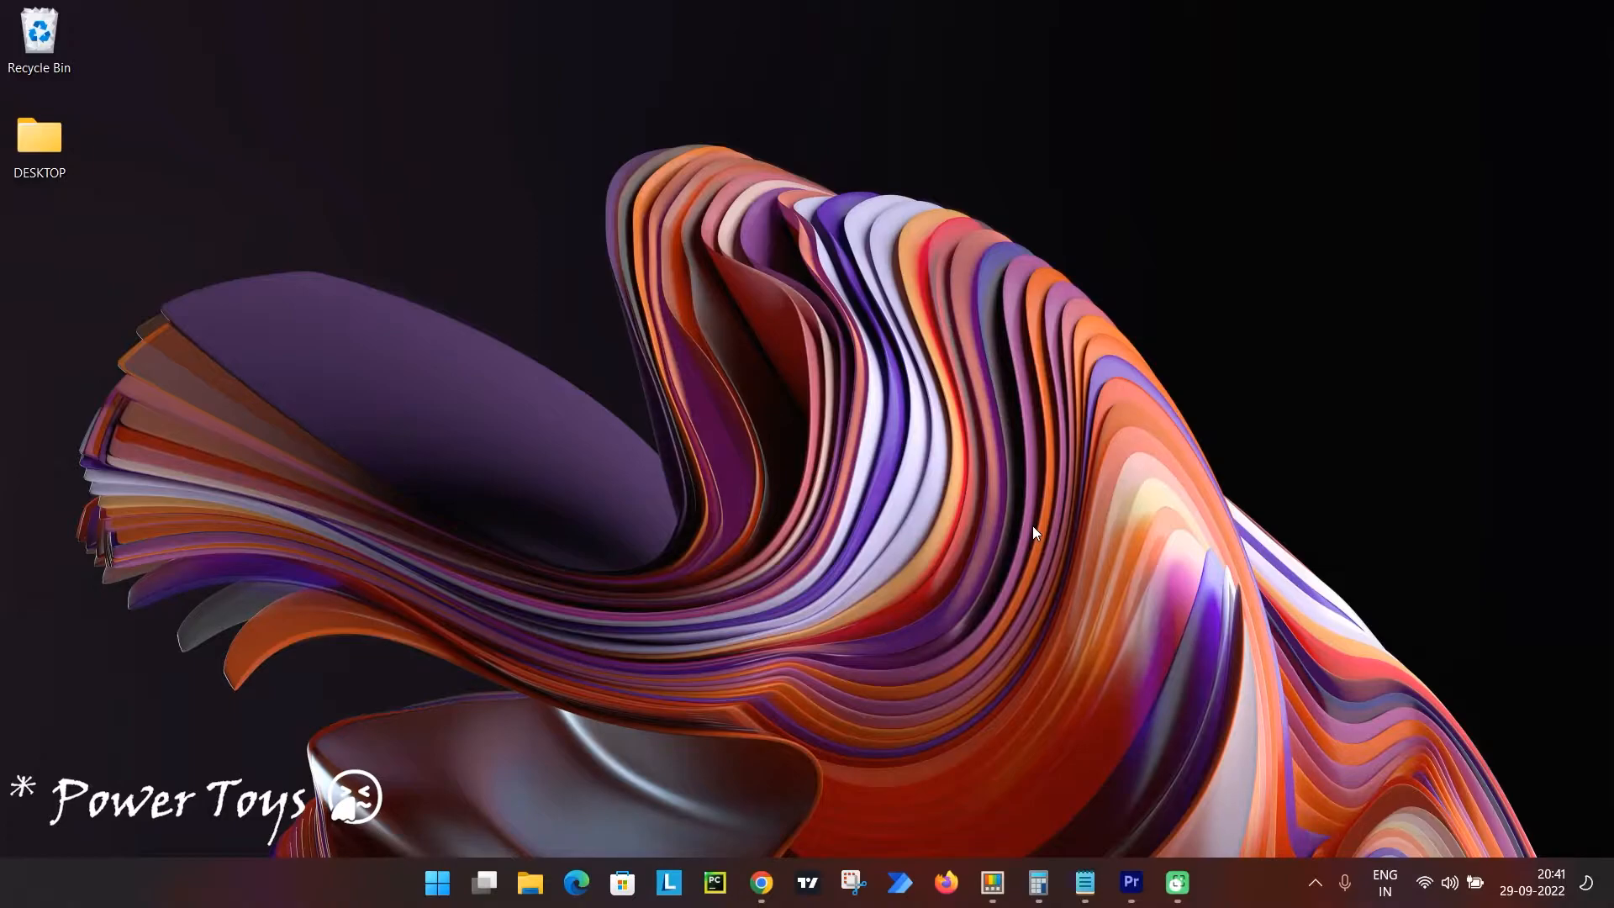
Launch PowerToys (Preview), check for updates, and look through the General settings.
key("super")
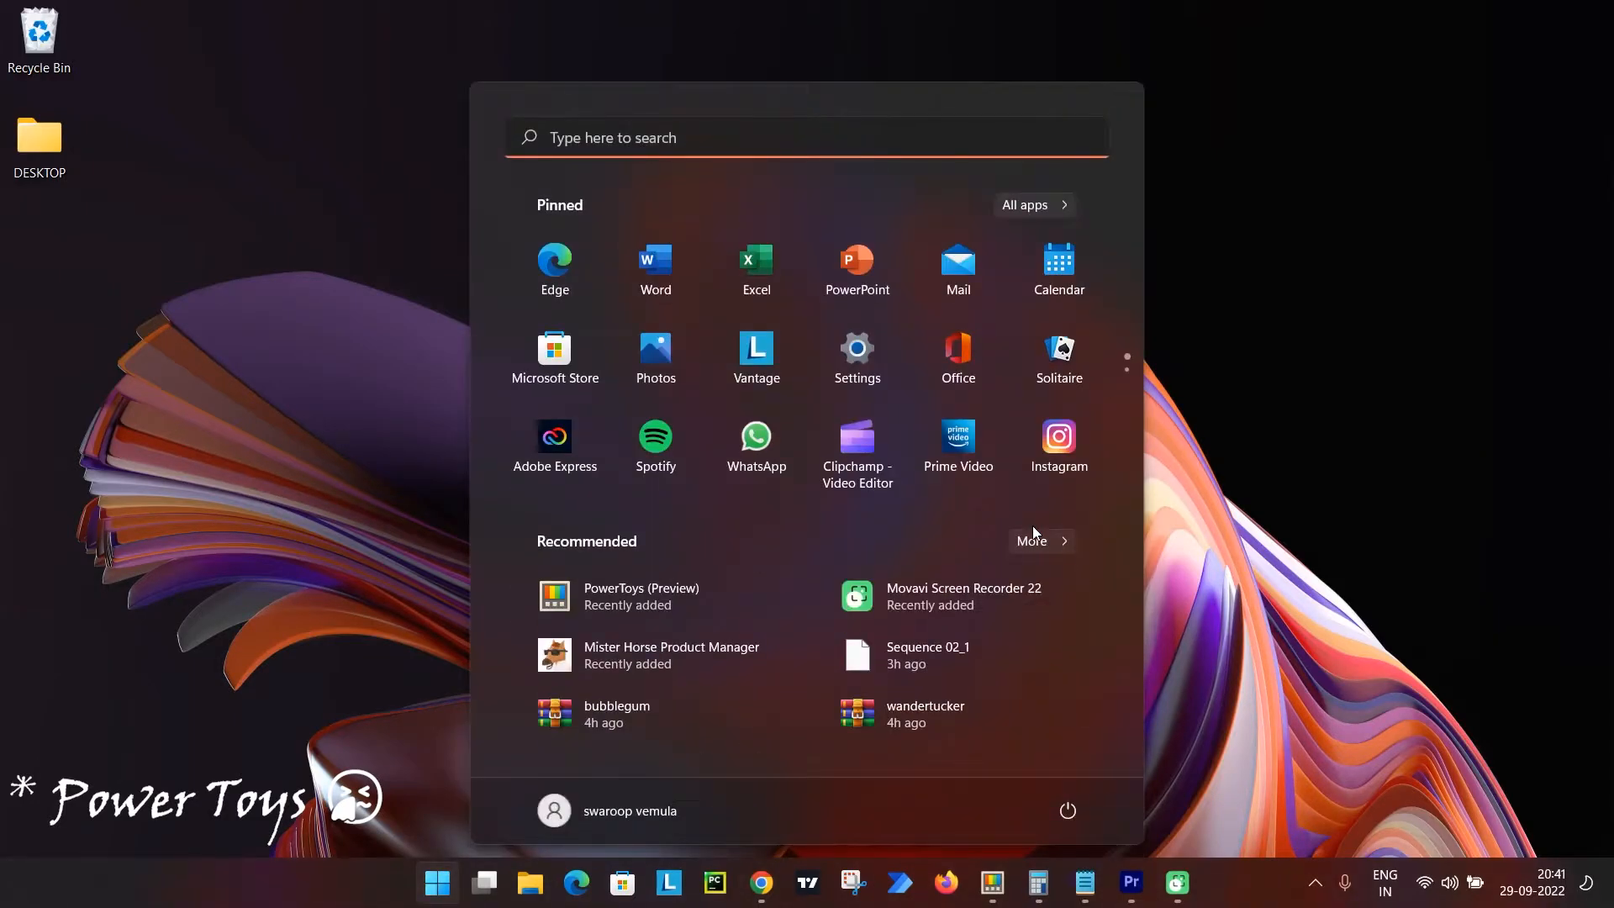
type("powe")
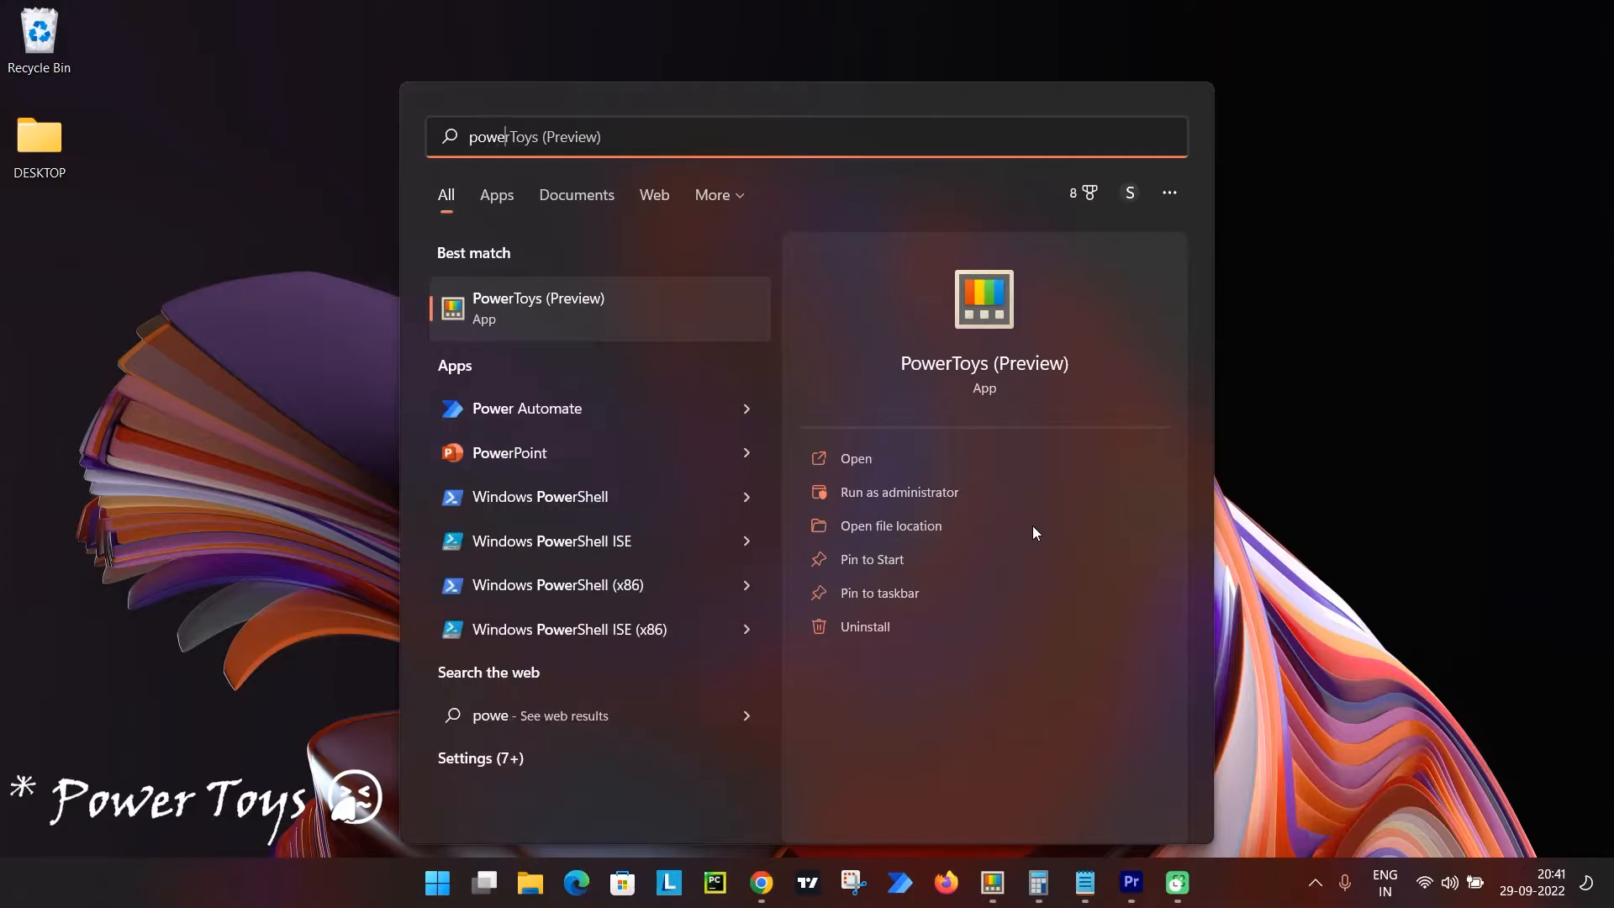
key("Return")
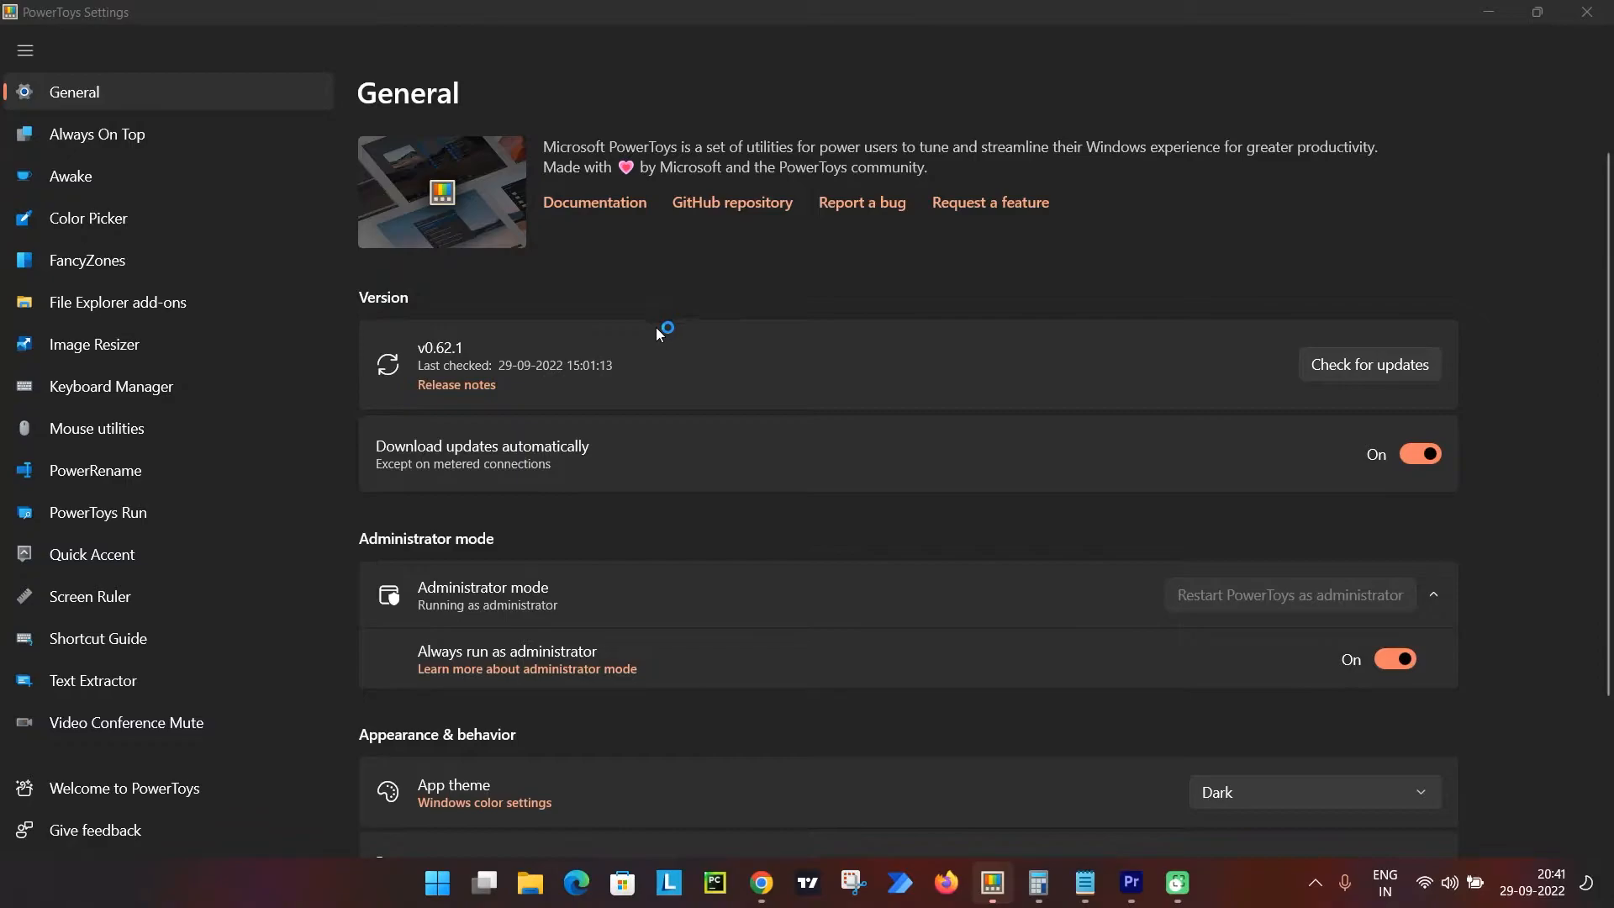
left_click(1380, 365)
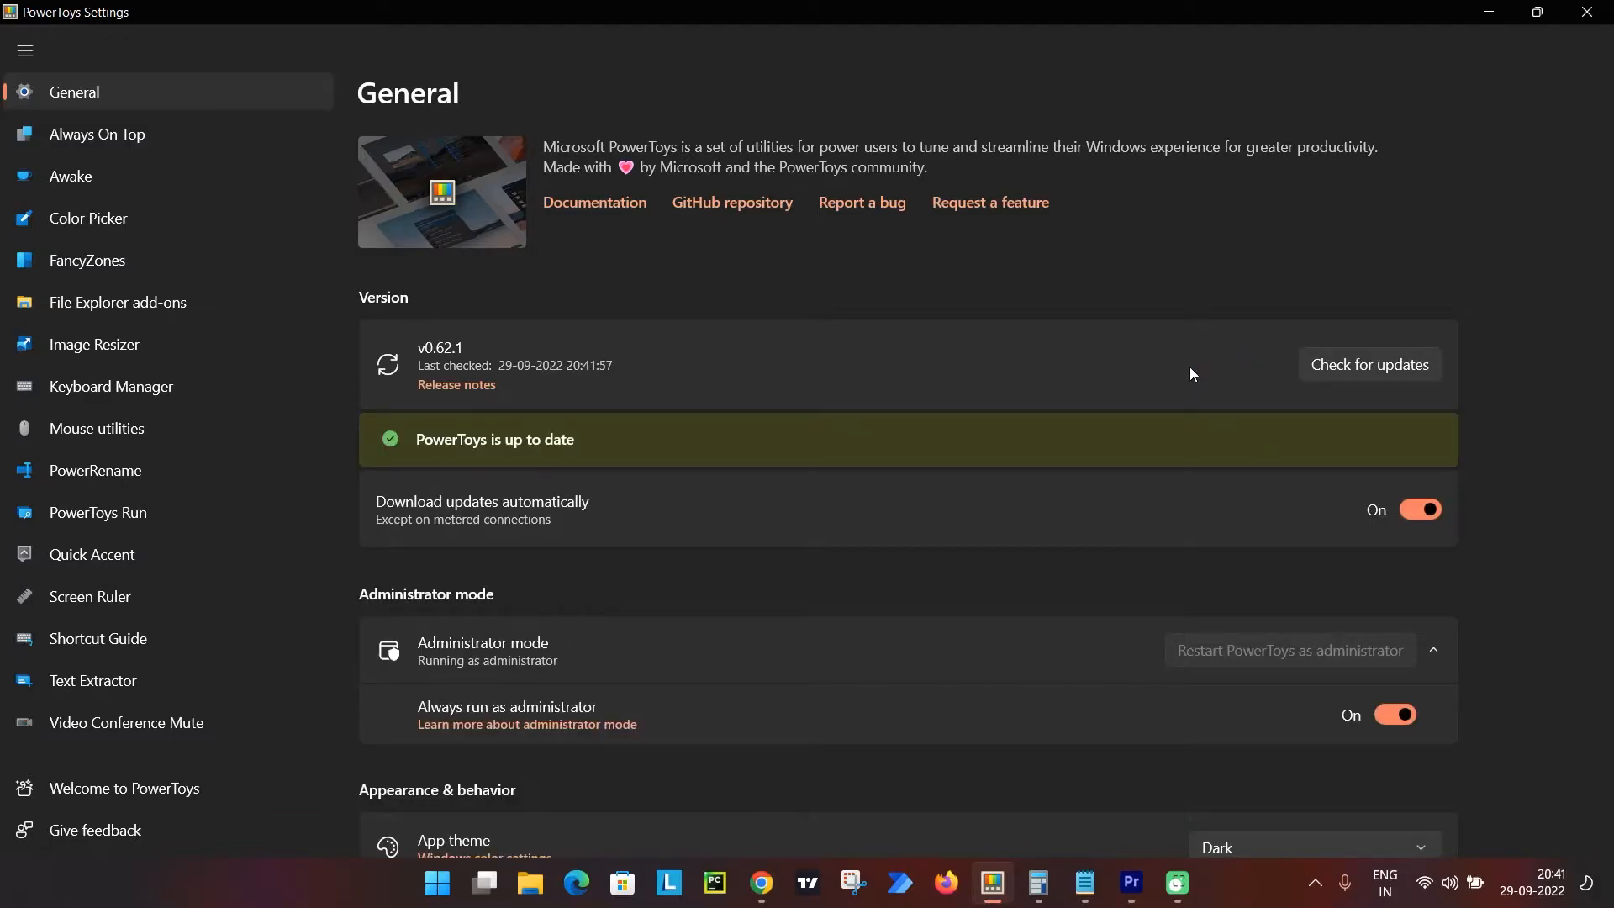
scroll(1189, 366, "down", 2)
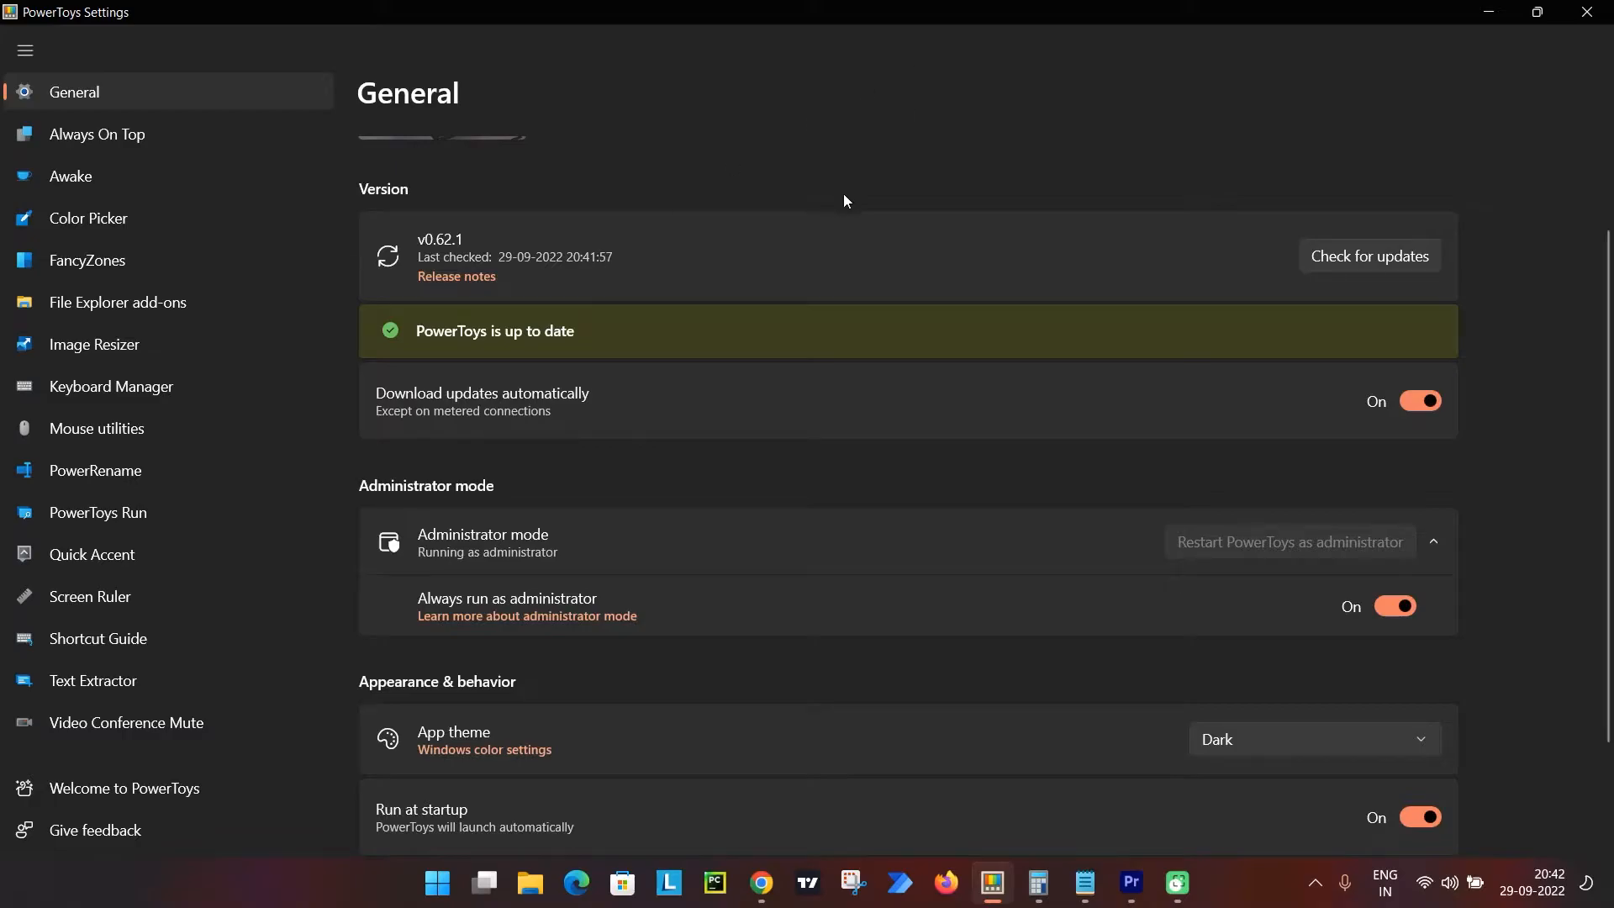
scroll(844, 200, "up", 2)
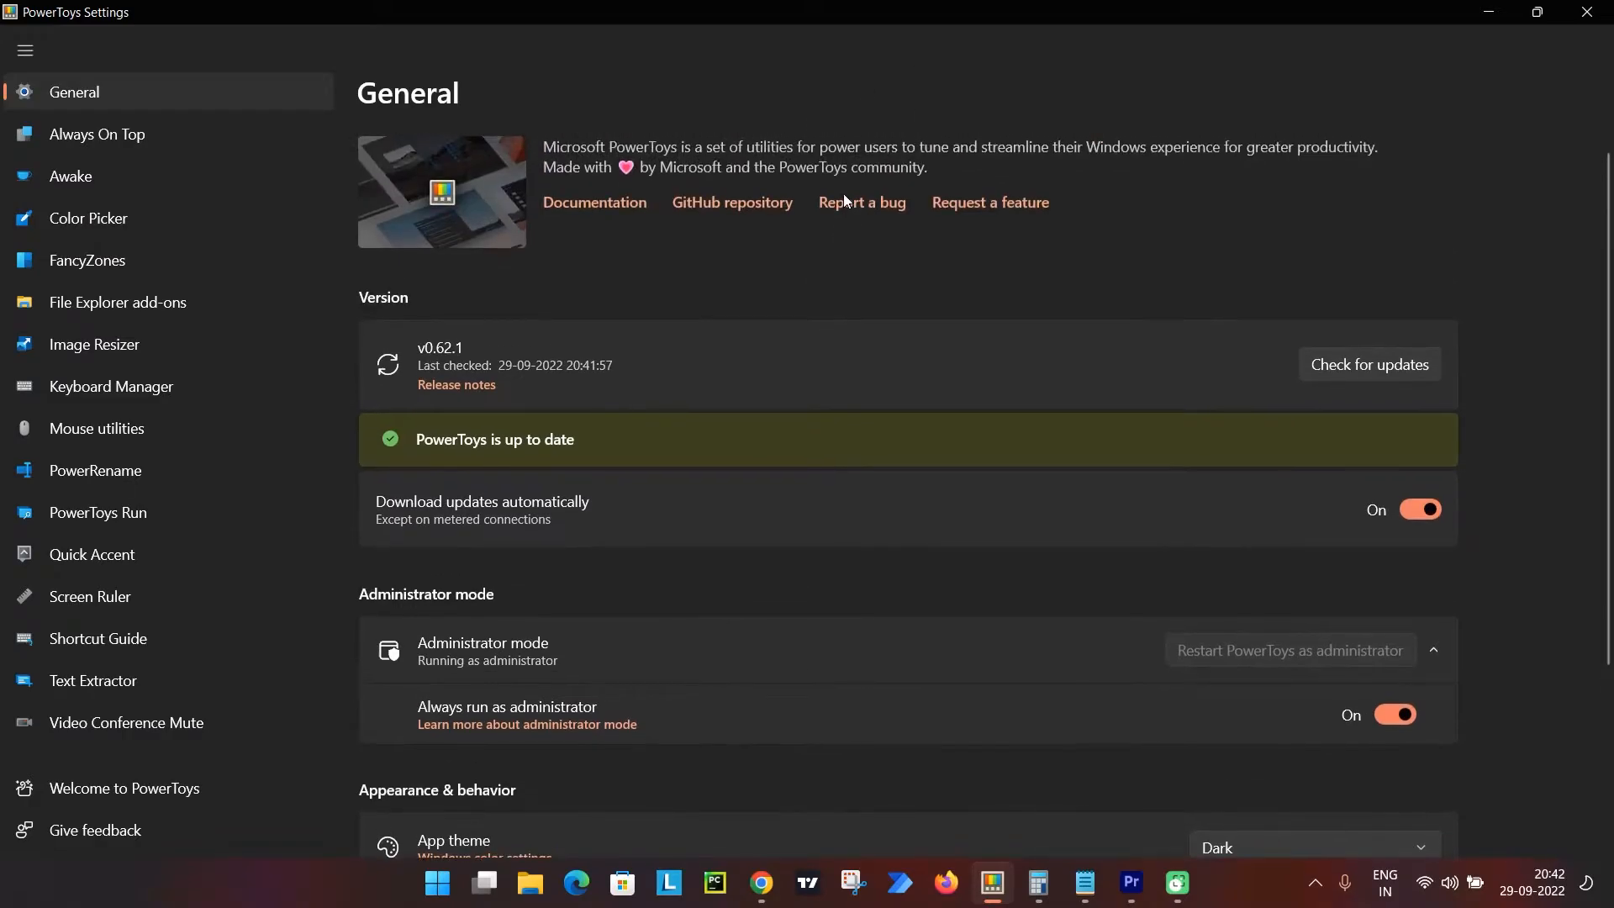
Review the Always On Top shortcut, border and sound options, trying out the border thickness and restoring it.
left_click(203, 135)
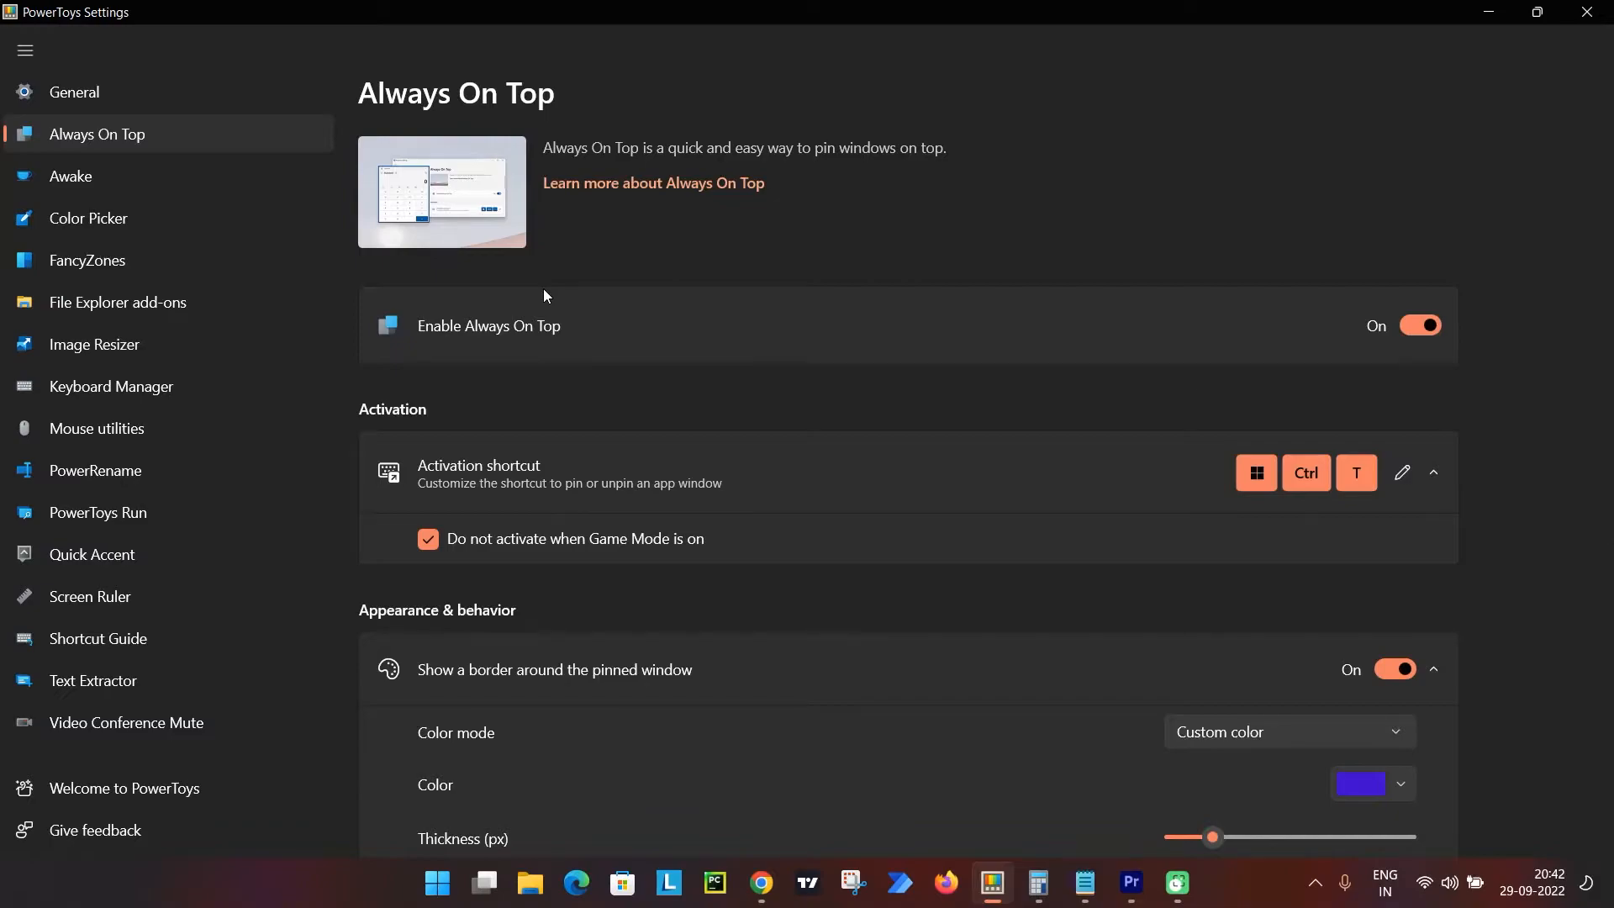
scroll(544, 292, "down", 3)
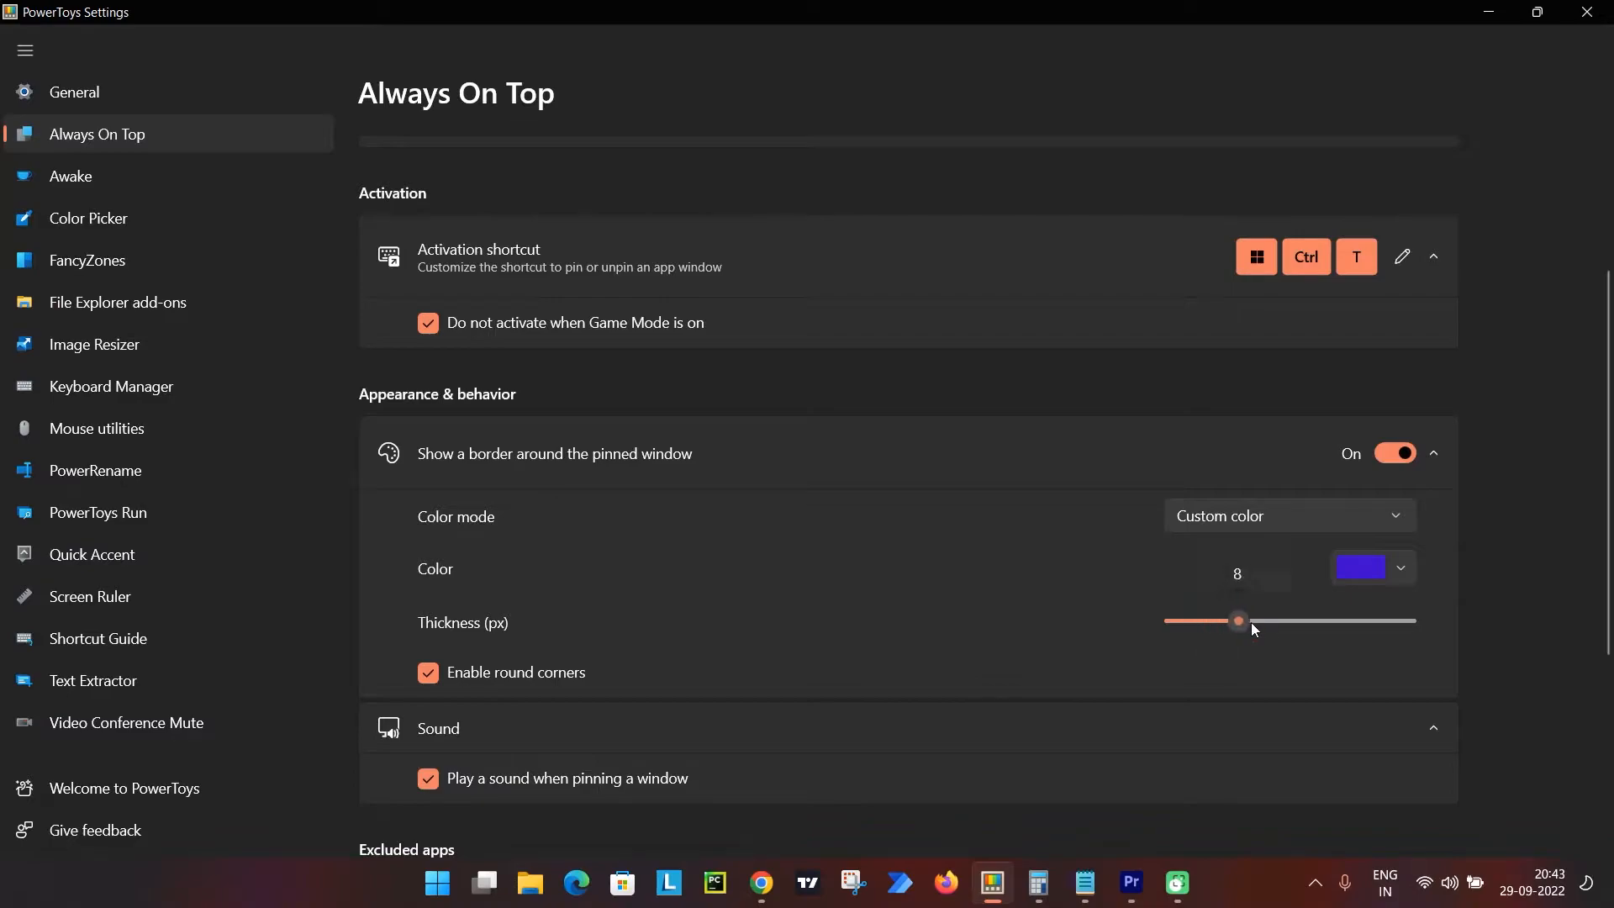
left_click_drag(1257, 622, 1213, 620)
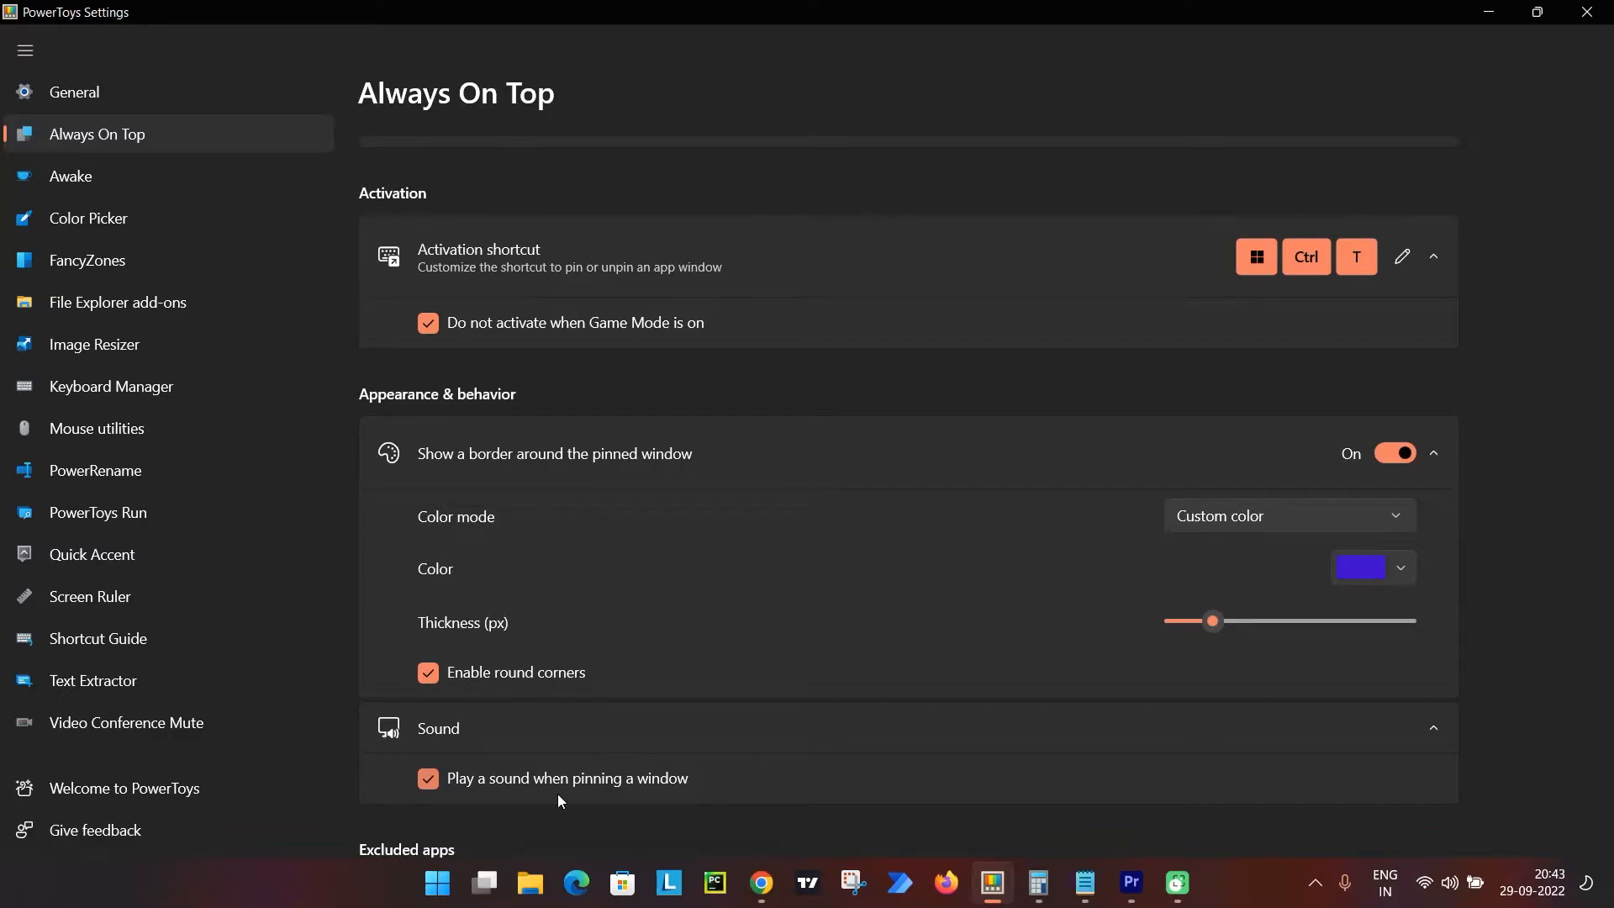
Switch to the Udemy course page in Chrome, show Notepad over it, and bring Chrome back to the front.
left_click(760, 883)
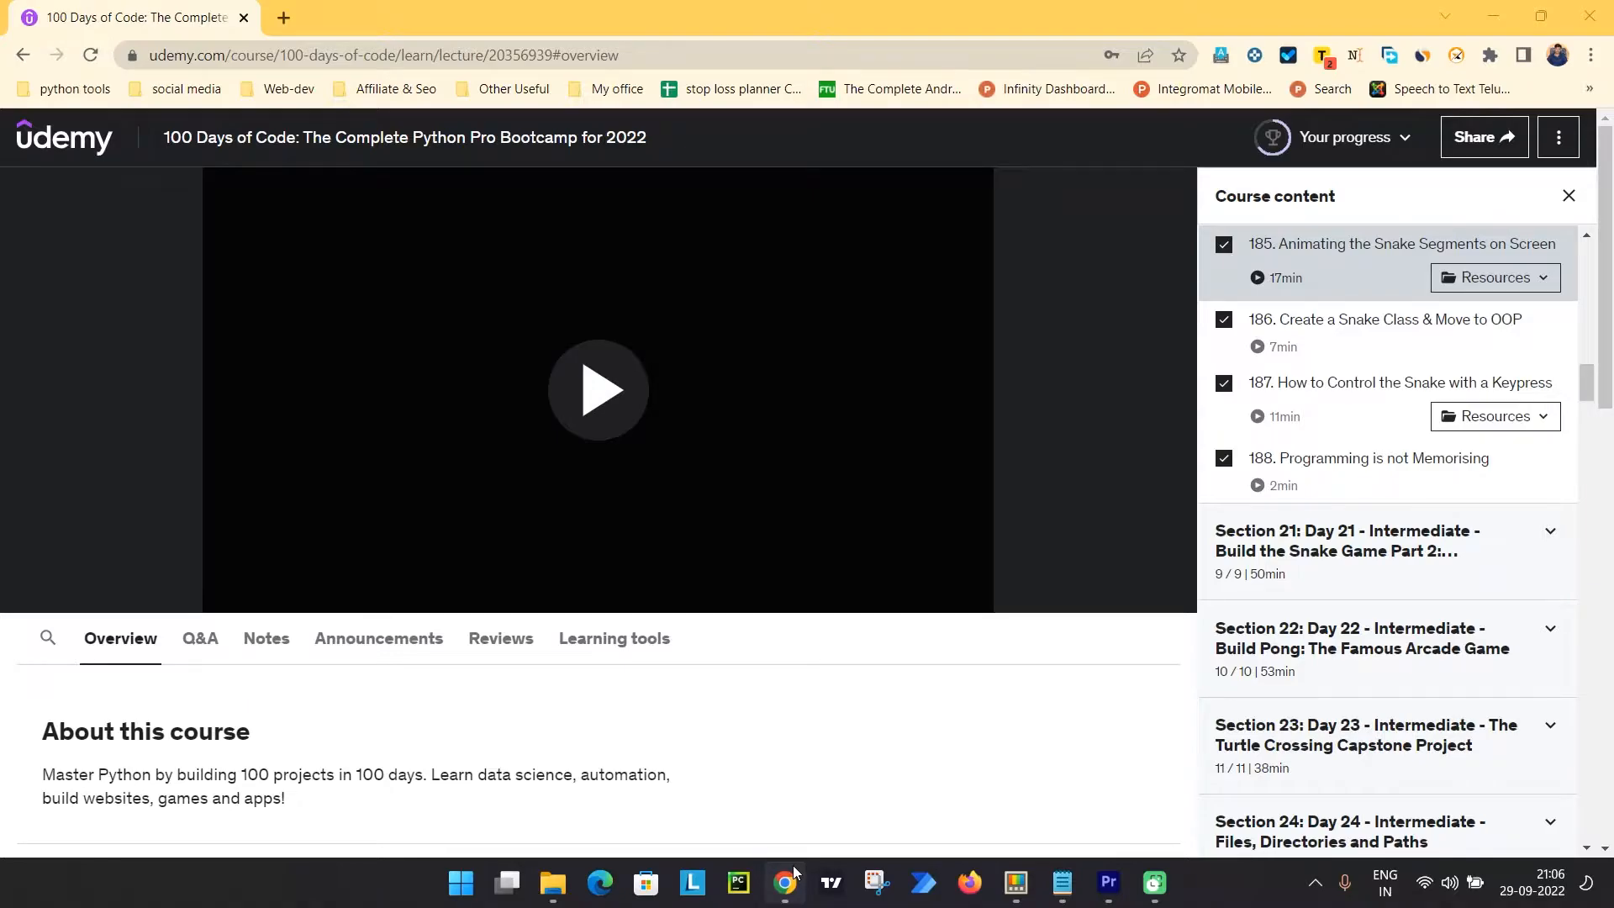
left_click(1063, 882)
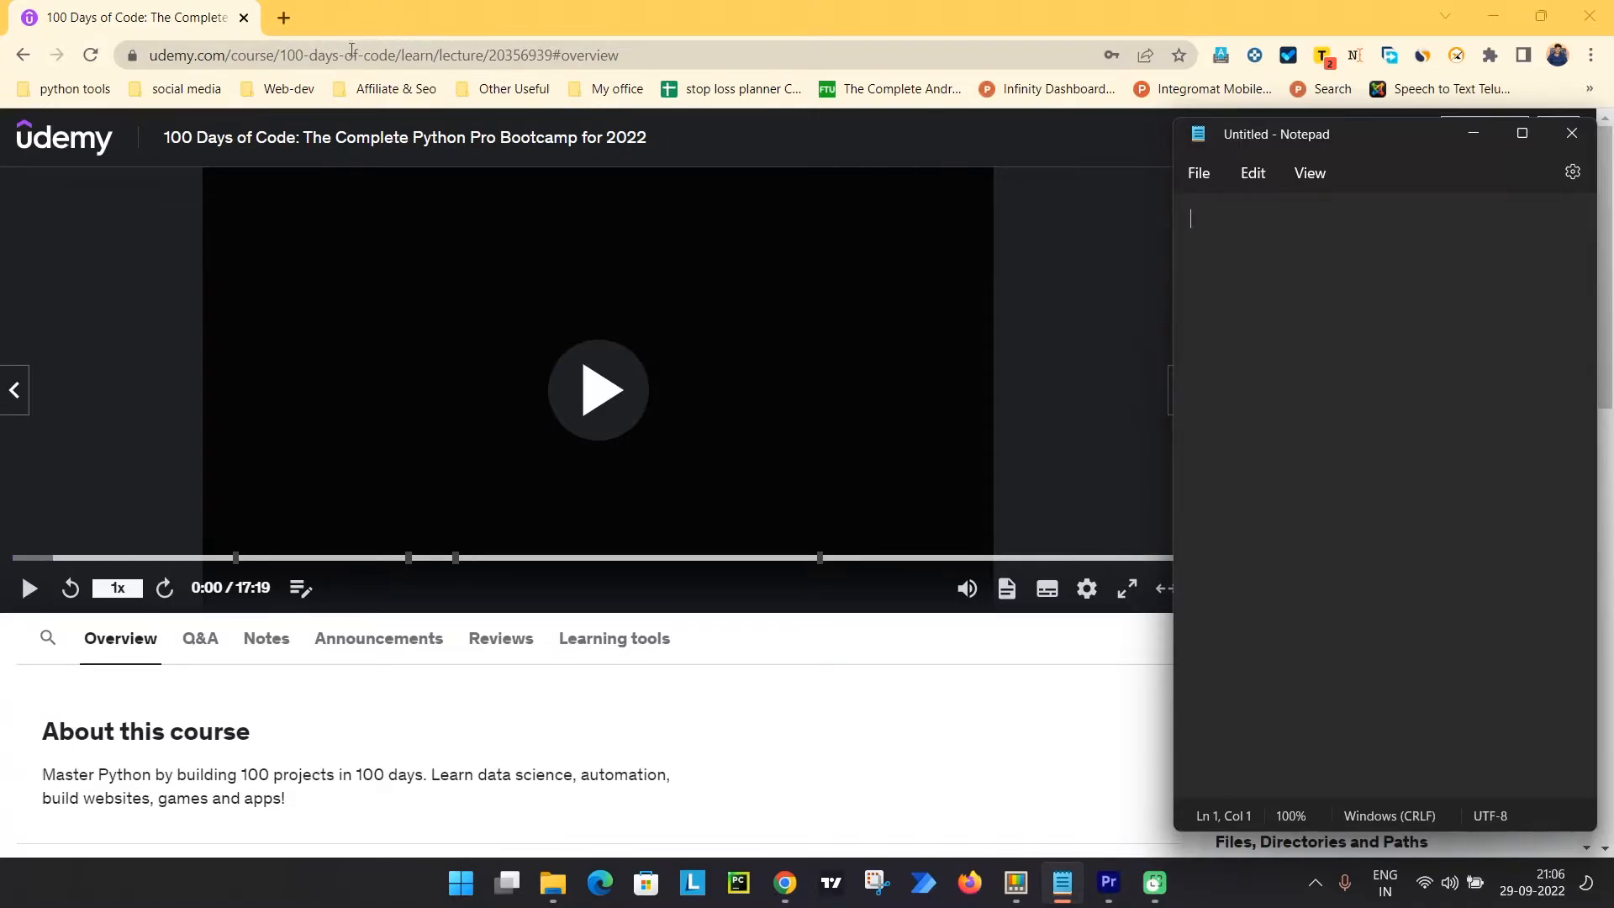
left_click(490, 7)
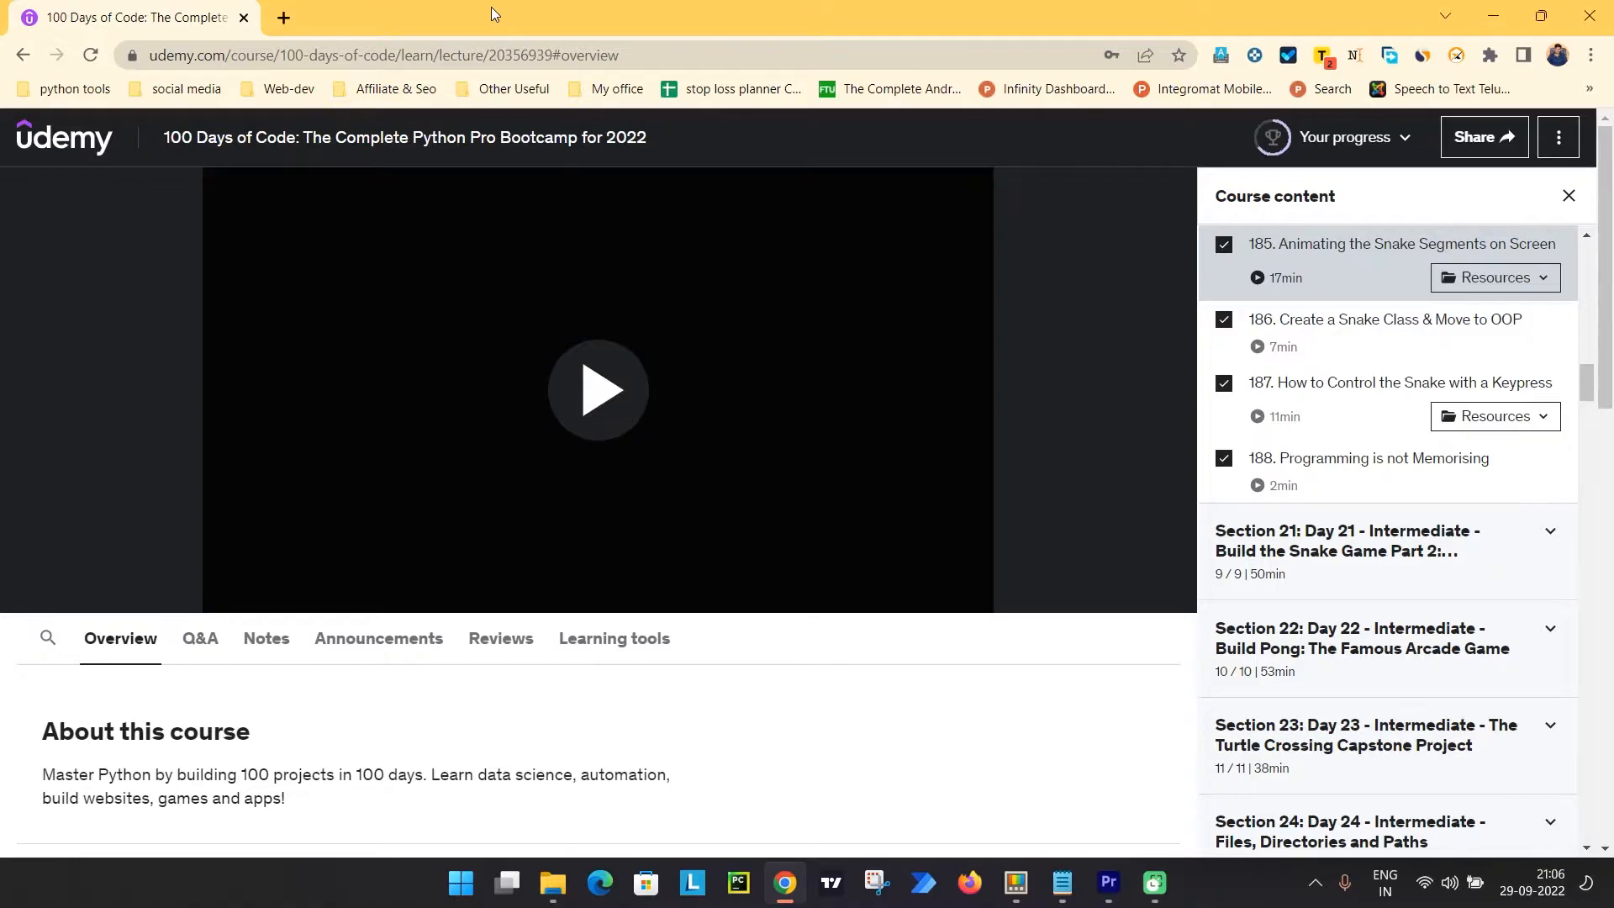
Bring the untitled Notepad window back over the course page and pin it with Always On Top.
left_click(1062, 882)
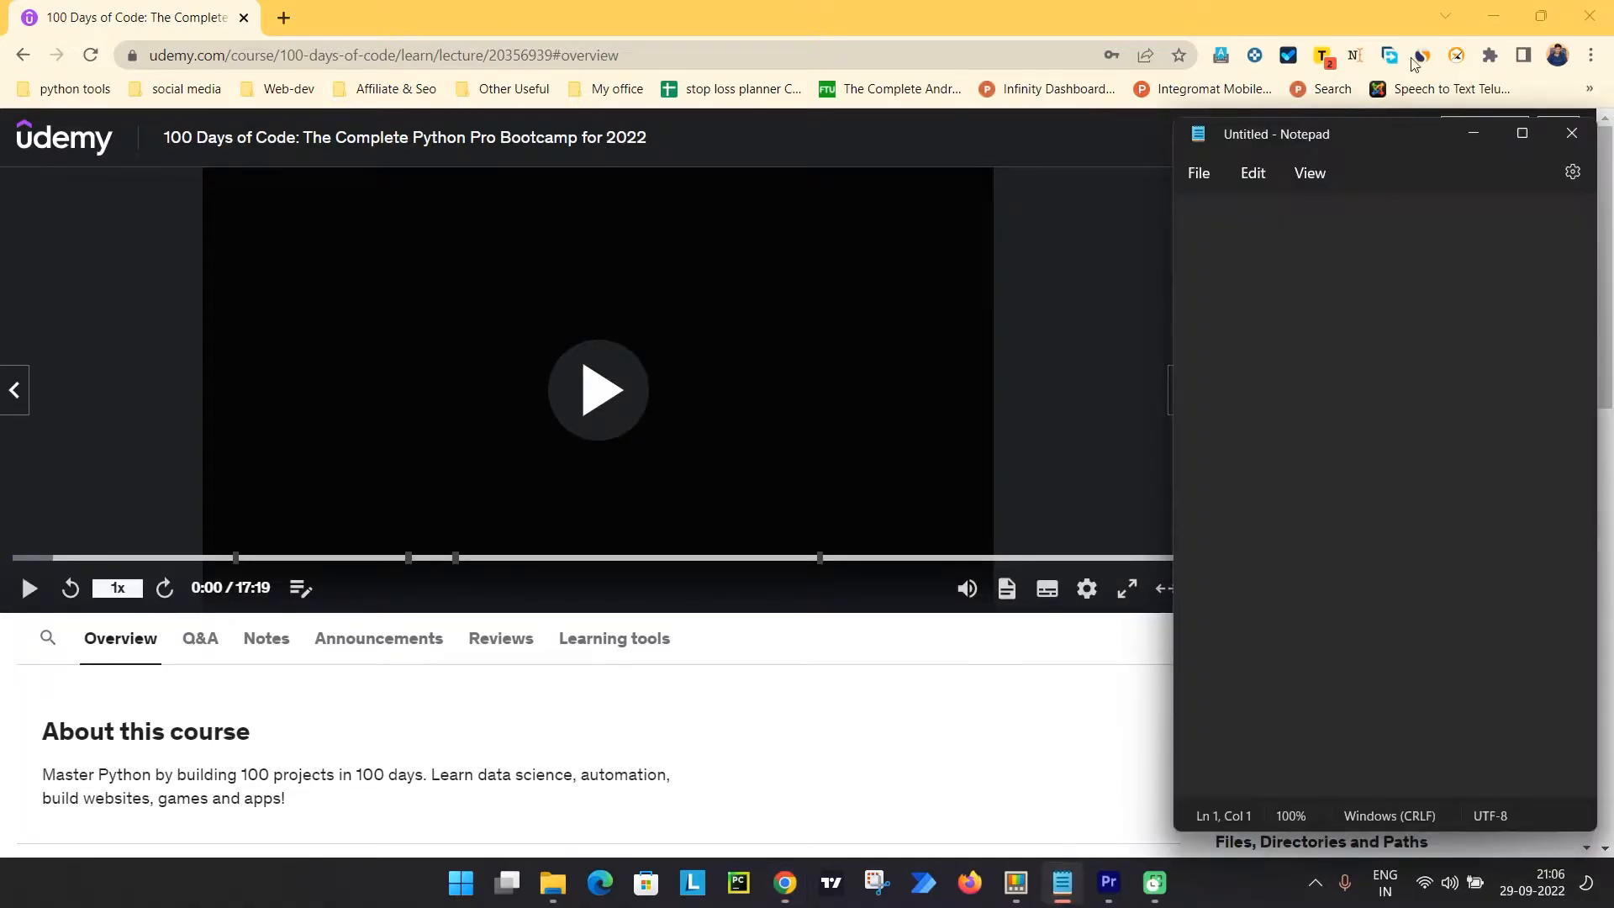
left_click_drag(1384, 134, 1356, 133)
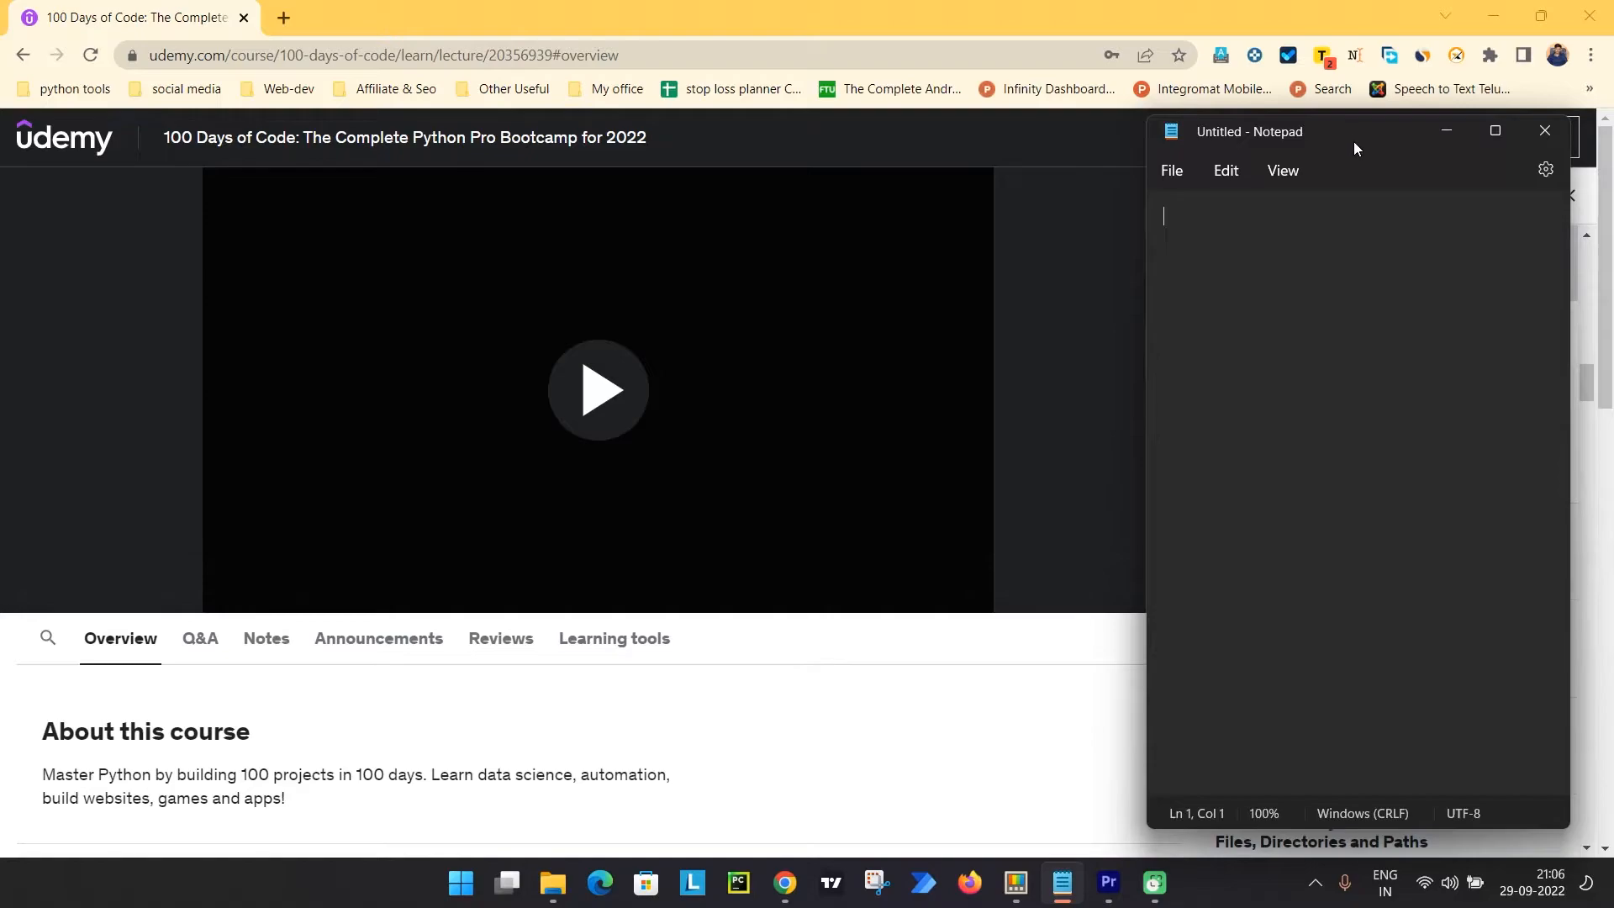
left_click_drag(1355, 144, 1385, 148)
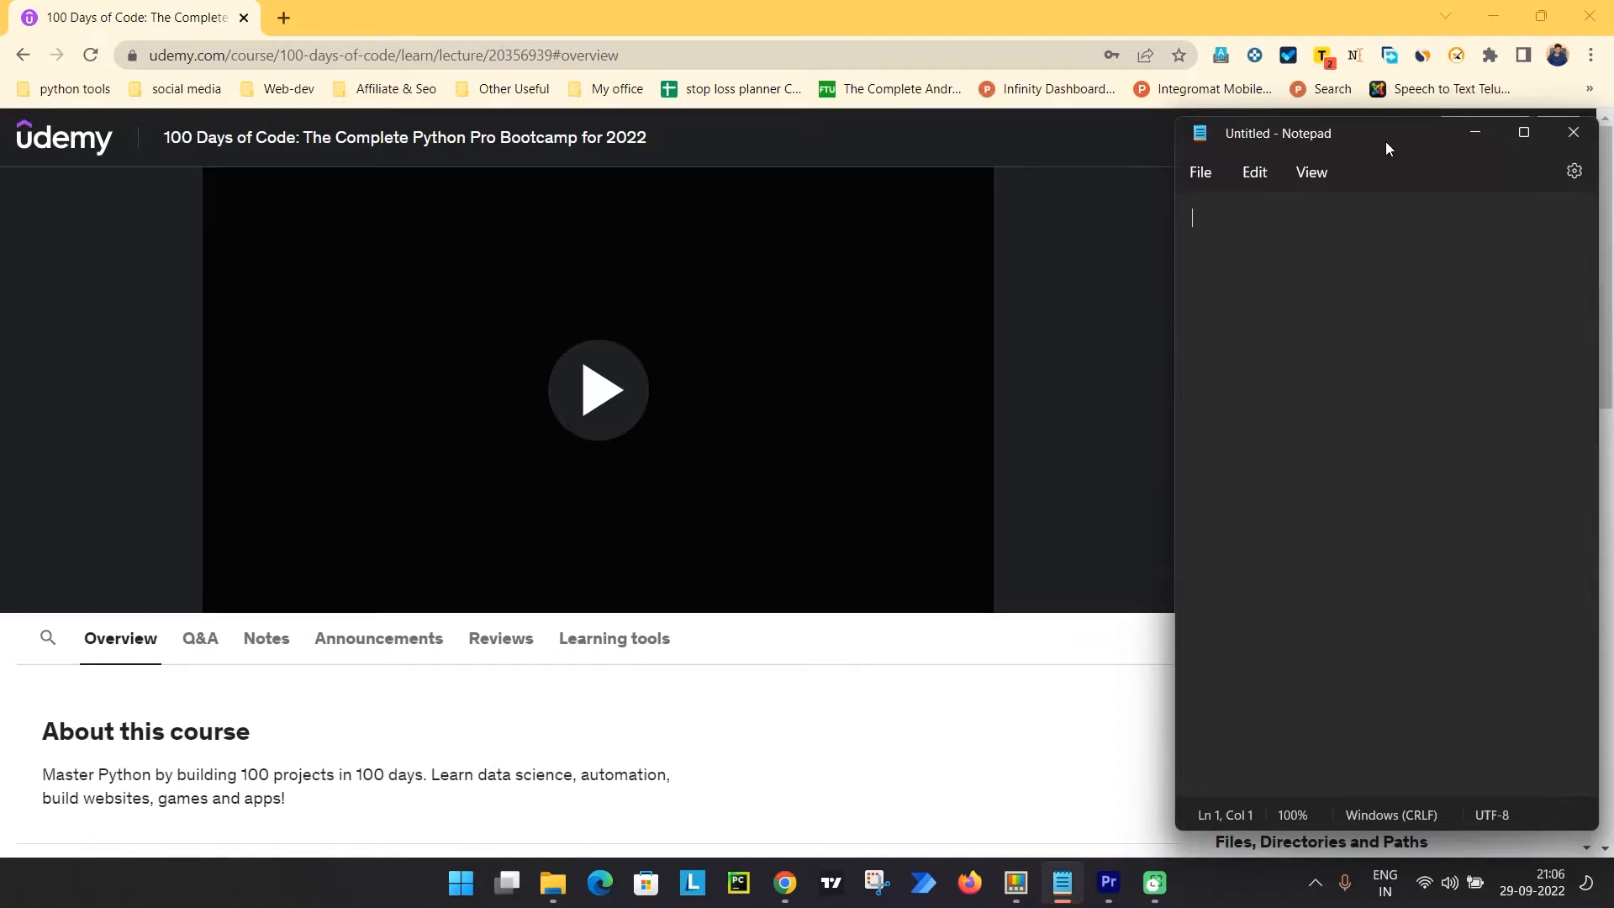
key("ctrl+super+t")
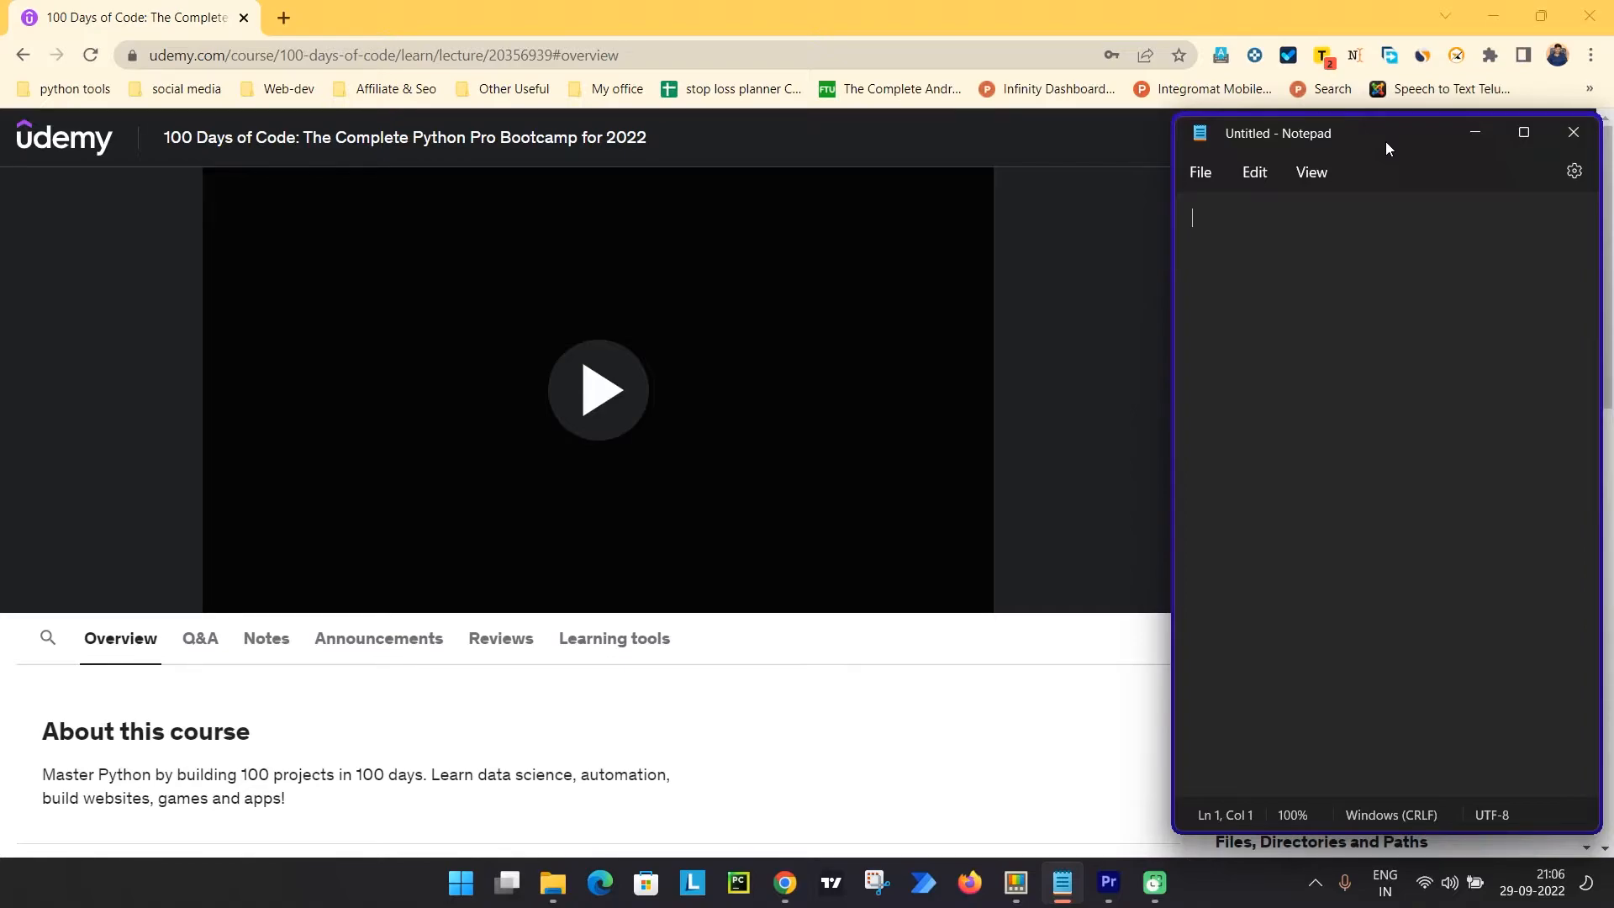
Focus the course page behind the pinned Notepad, return to Notepad, and toggle off its Always On Top pin.
left_click(727, 730)
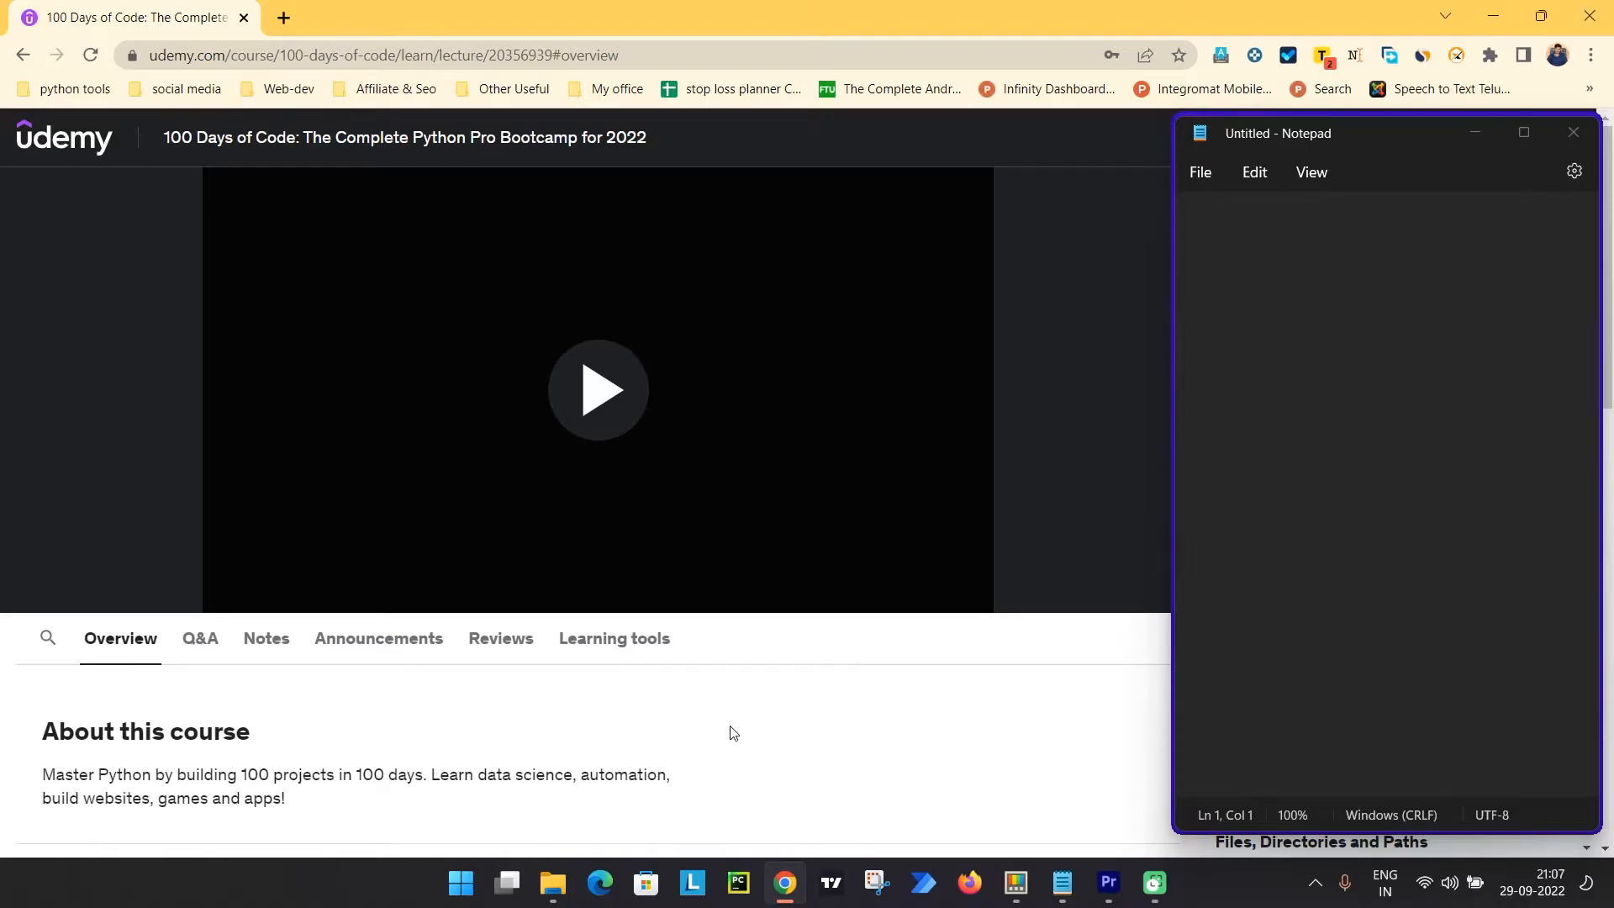
left_click(1363, 134)
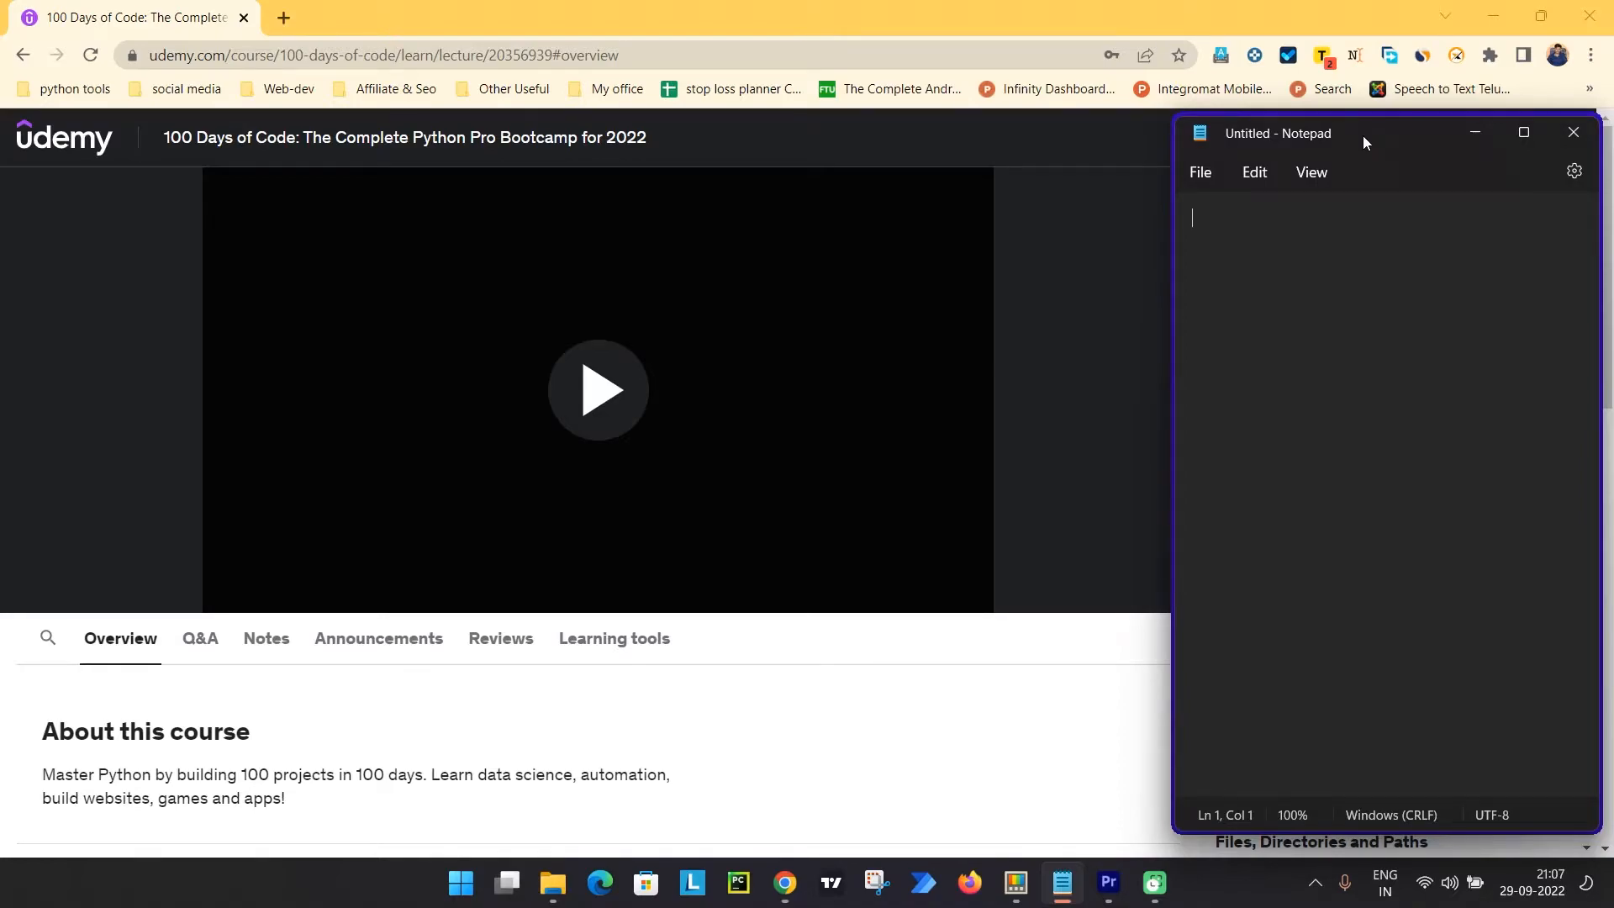
key("ctrl+t")
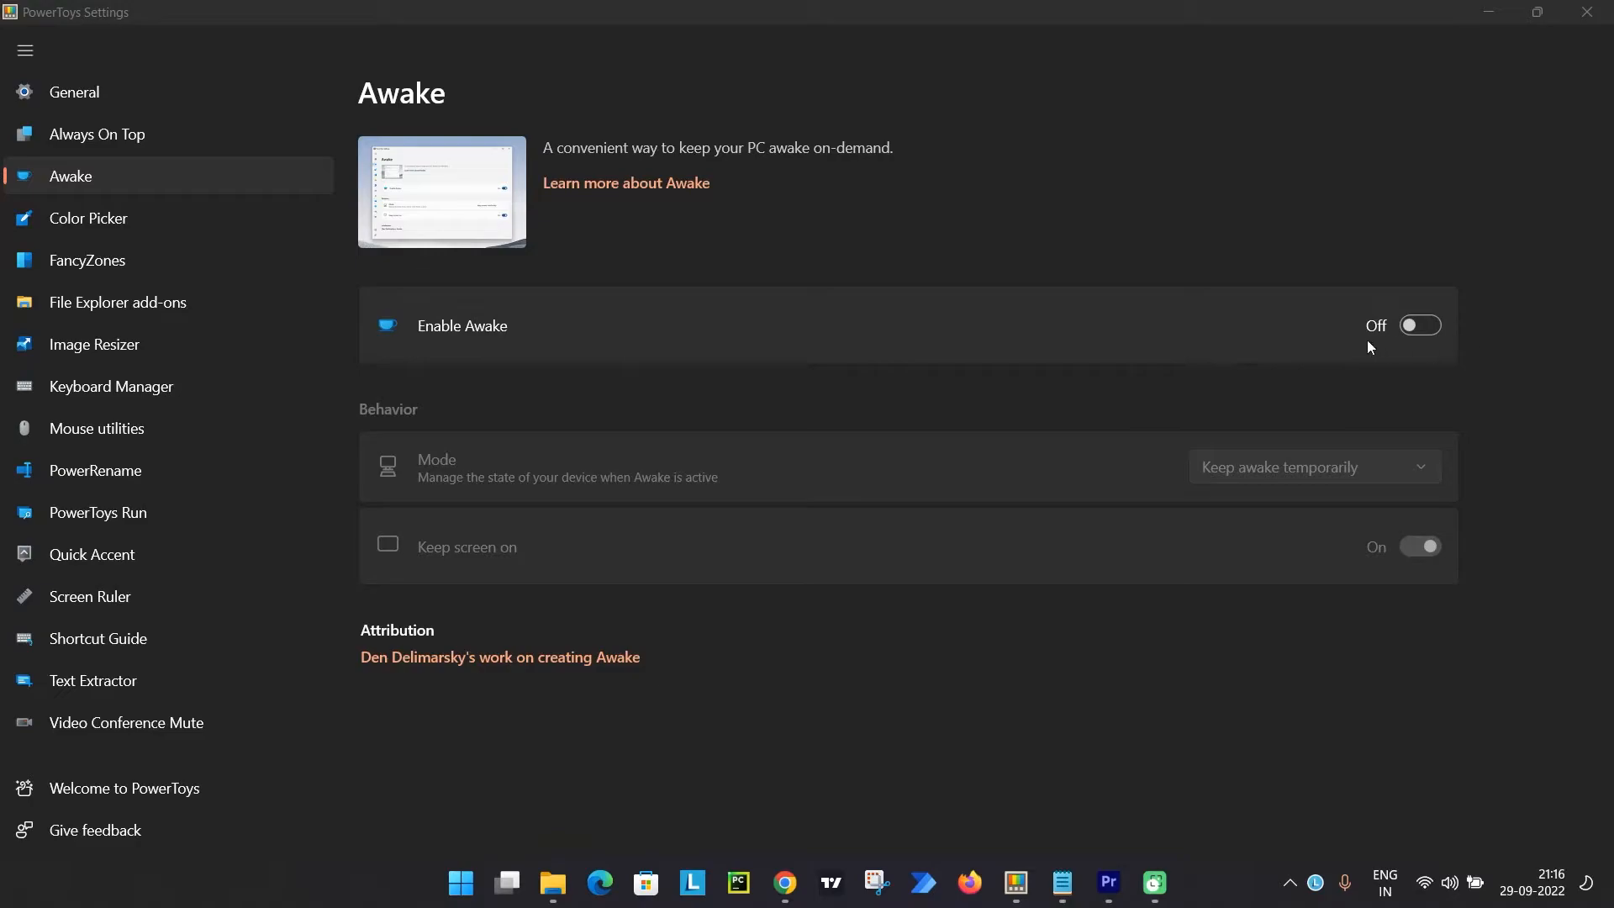
Enable Awake in PowerToys Settings and set its mode to Keep using the selected power plan.
left_click(1418, 328)
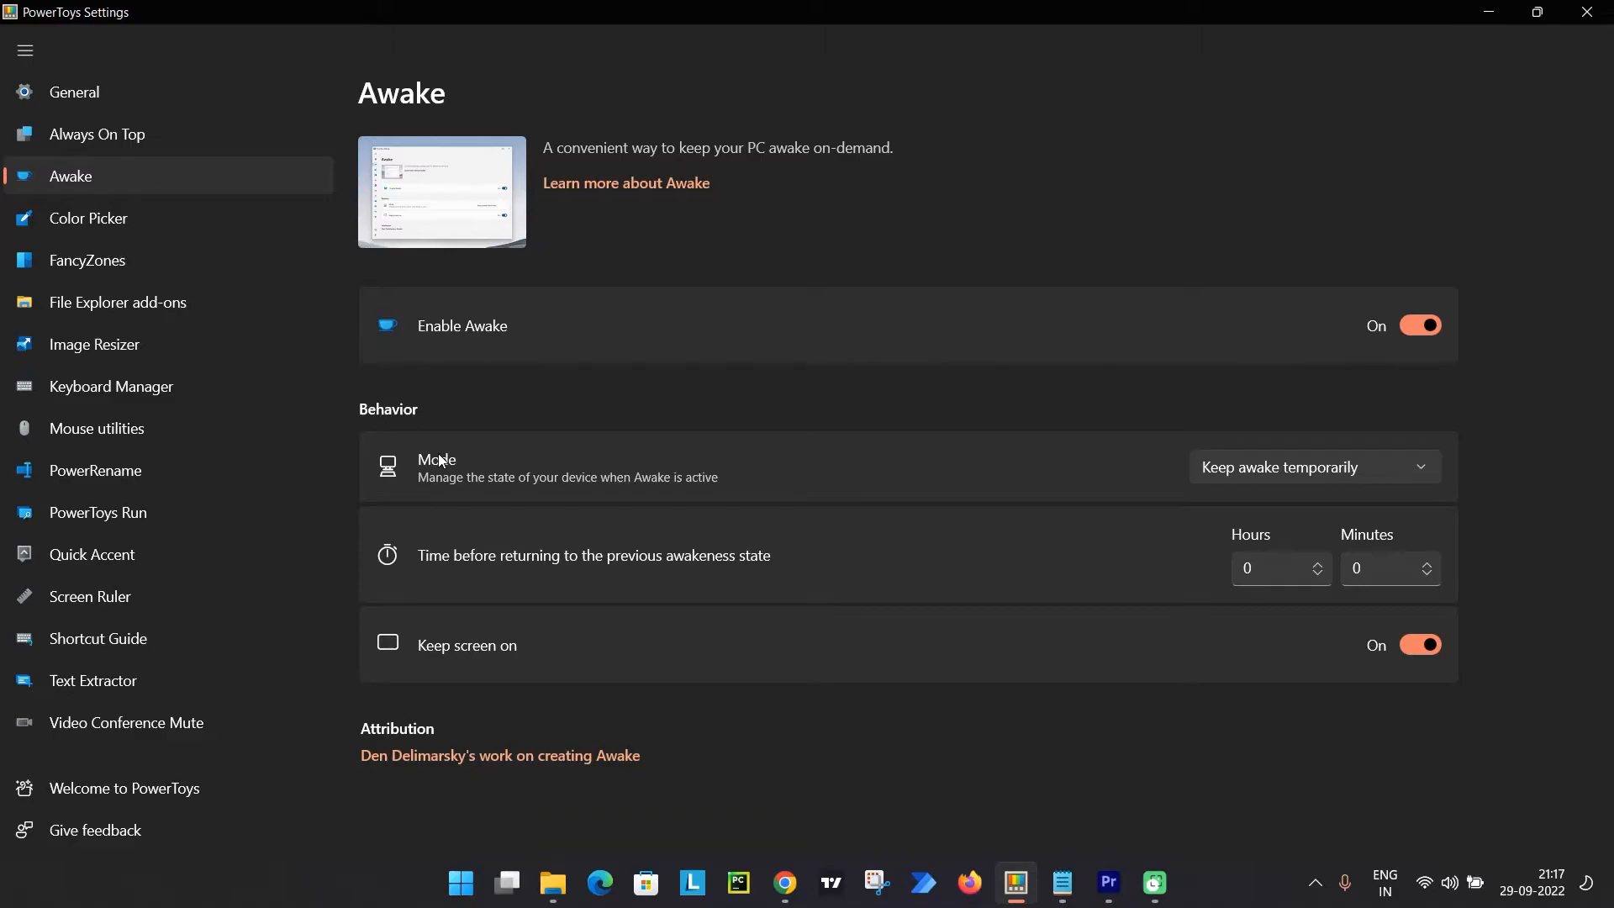
left_click(1214, 466)
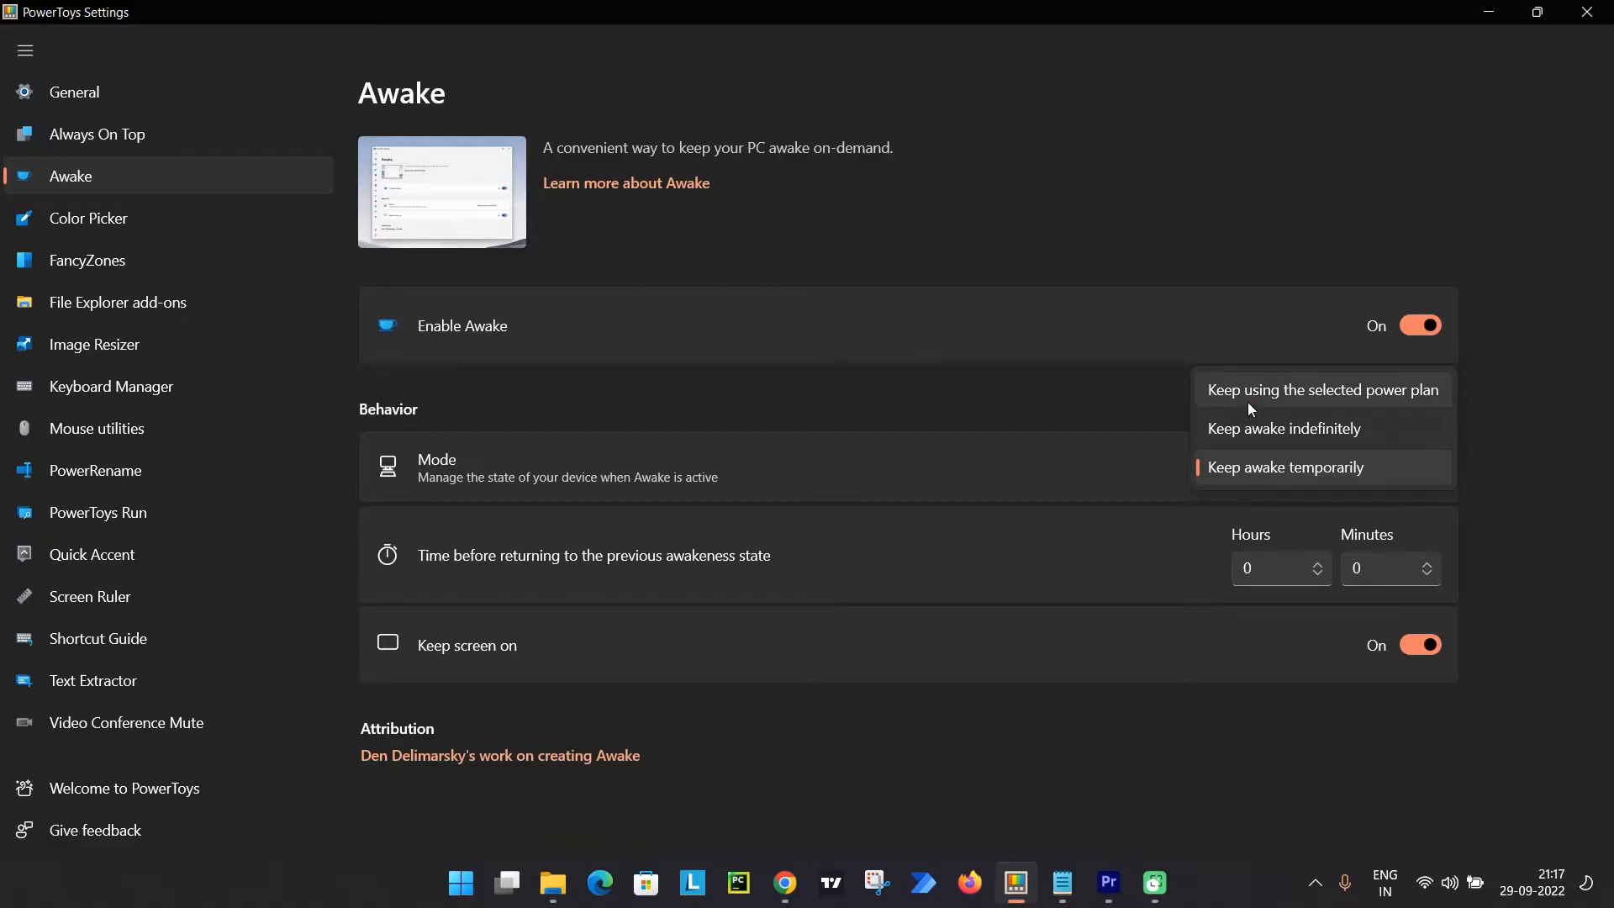
left_click(1249, 404)
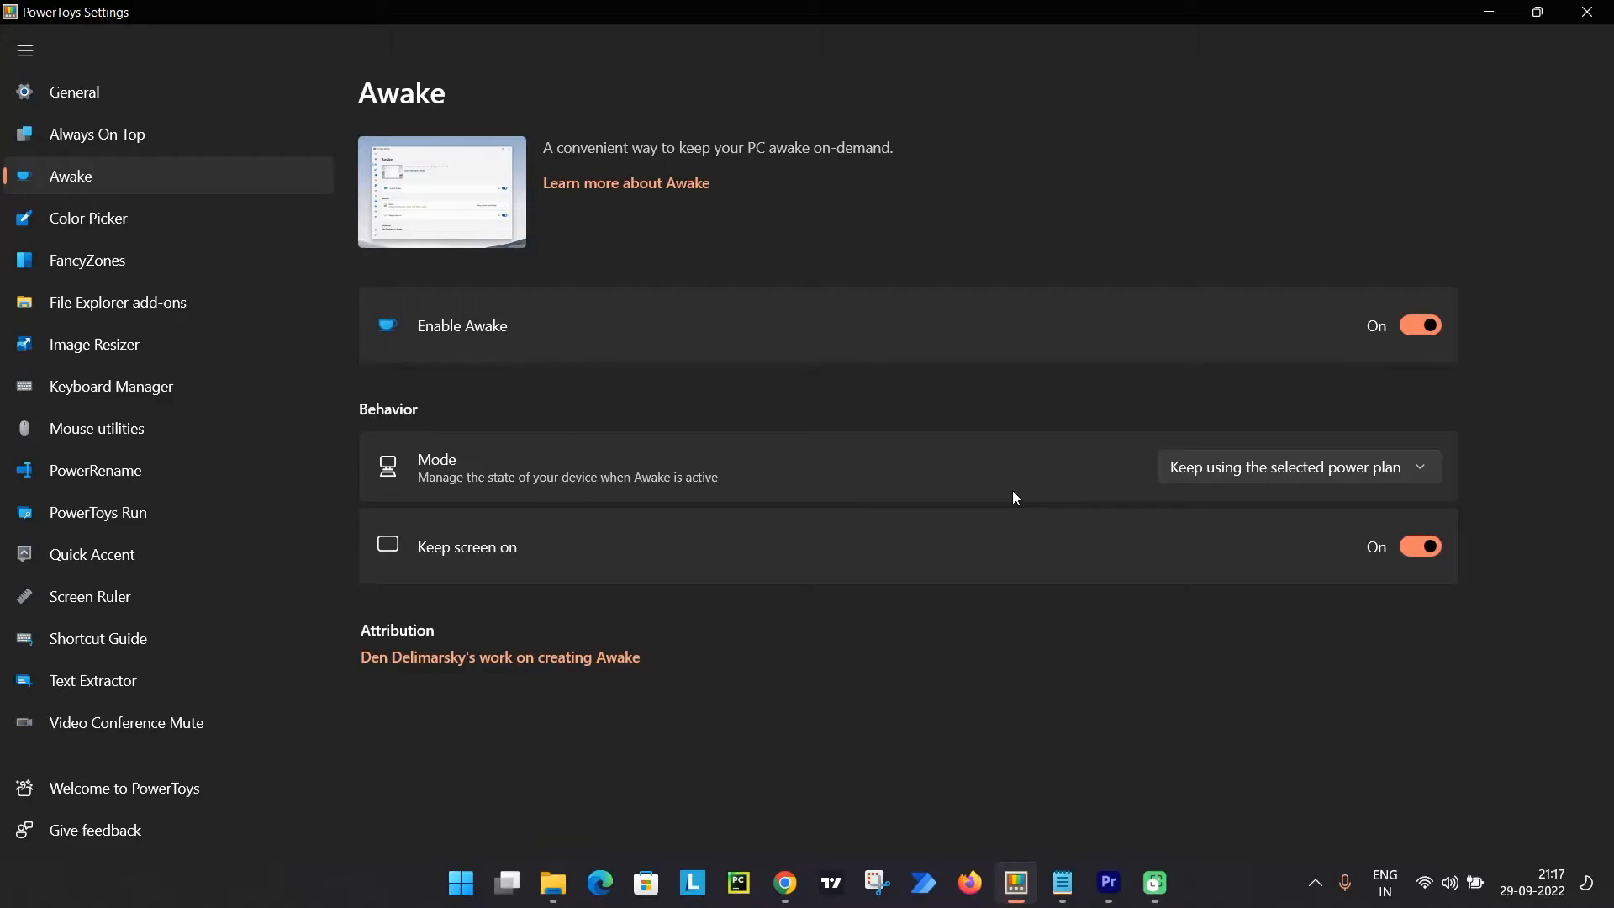
Try Awake's Keep awake indefinitely mode and set it back to Keep using the selected power plan.
left_click(1234, 467)
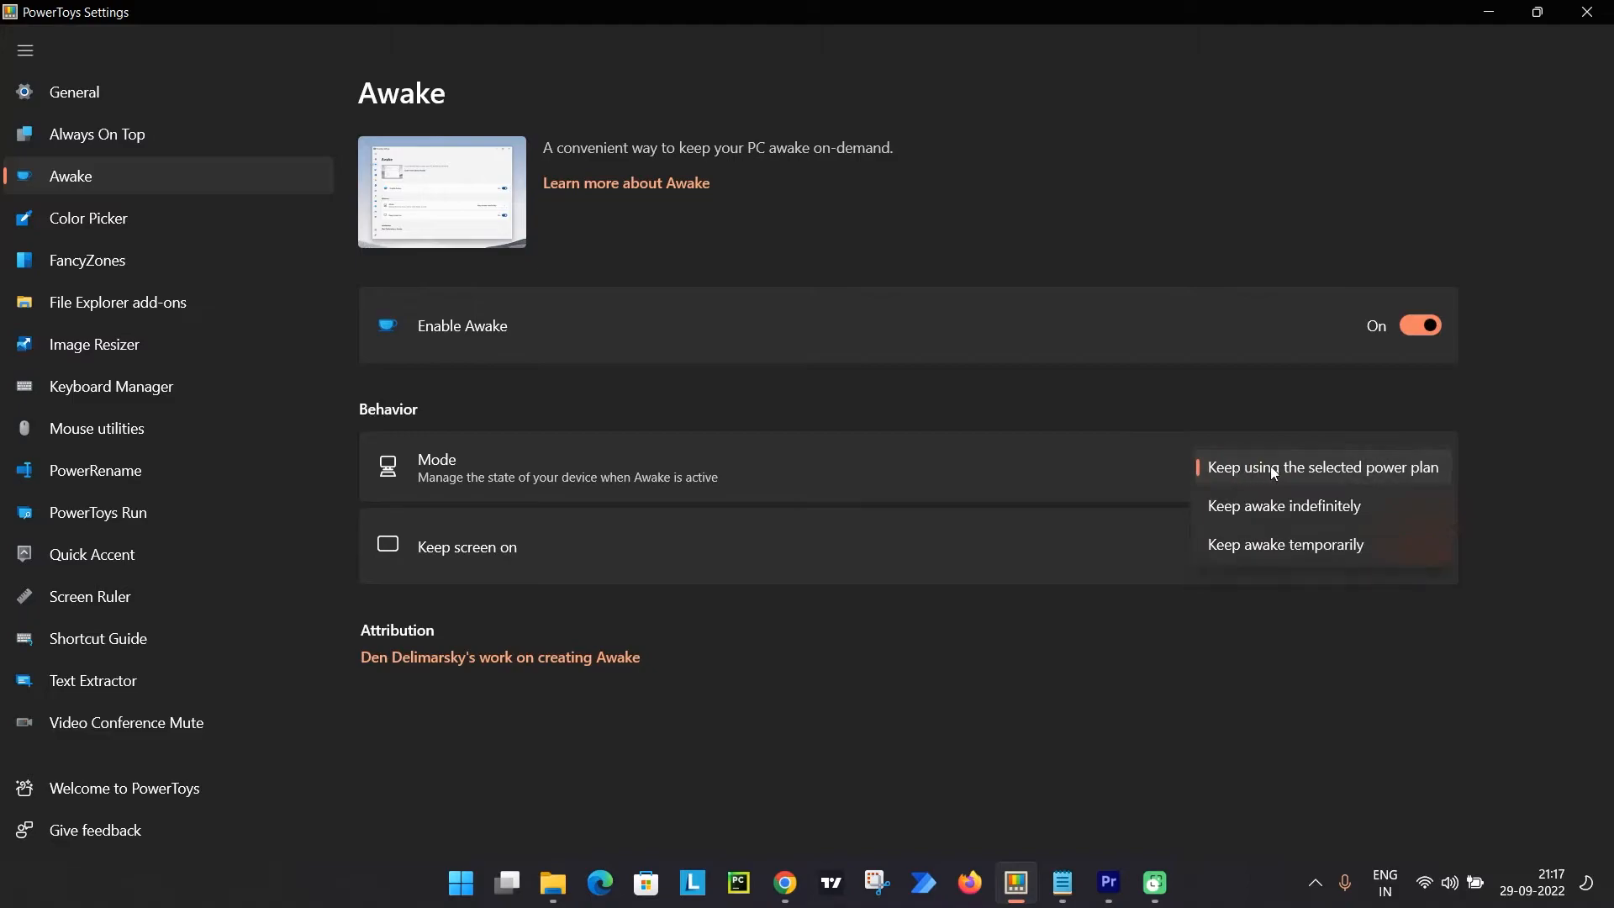
left_click(1134, 469)
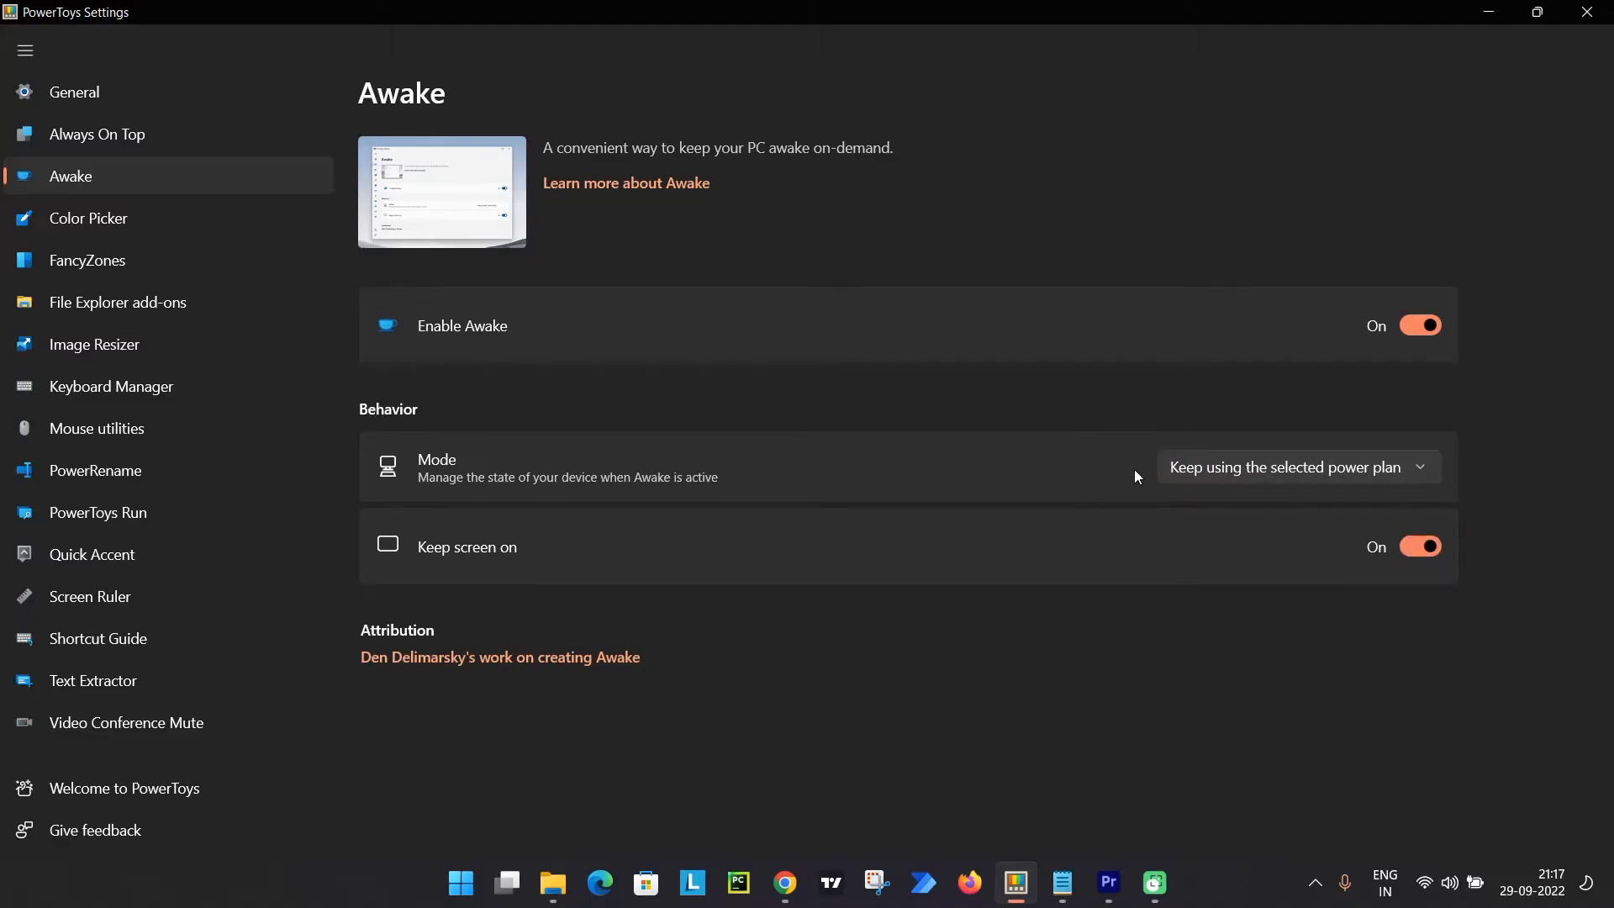
left_click(1225, 469)
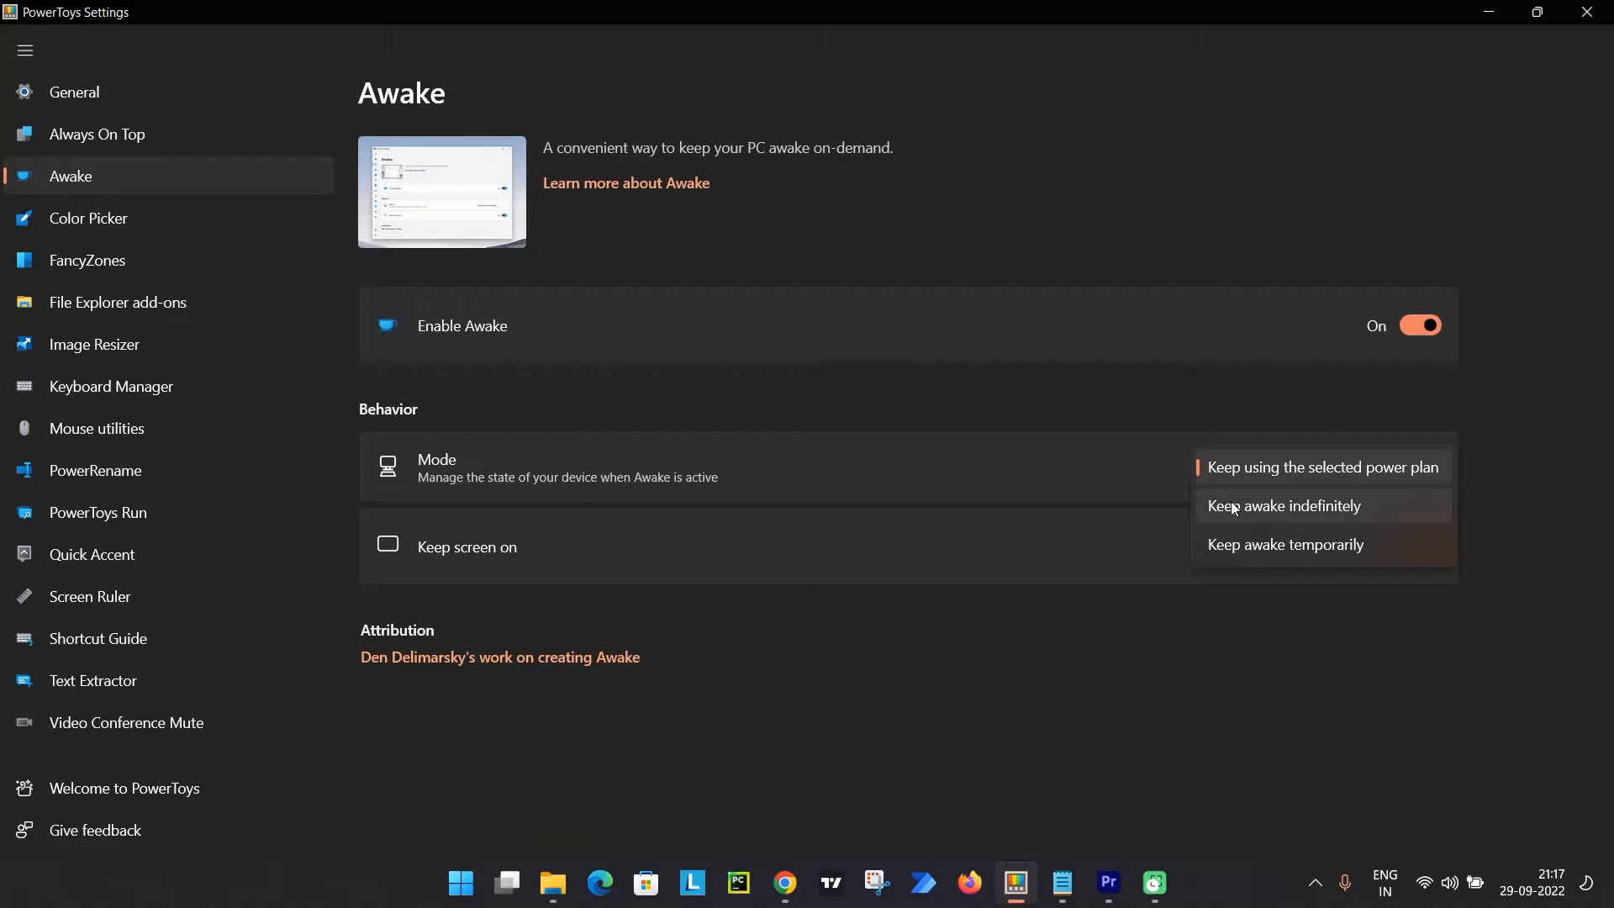
left_click(1234, 508)
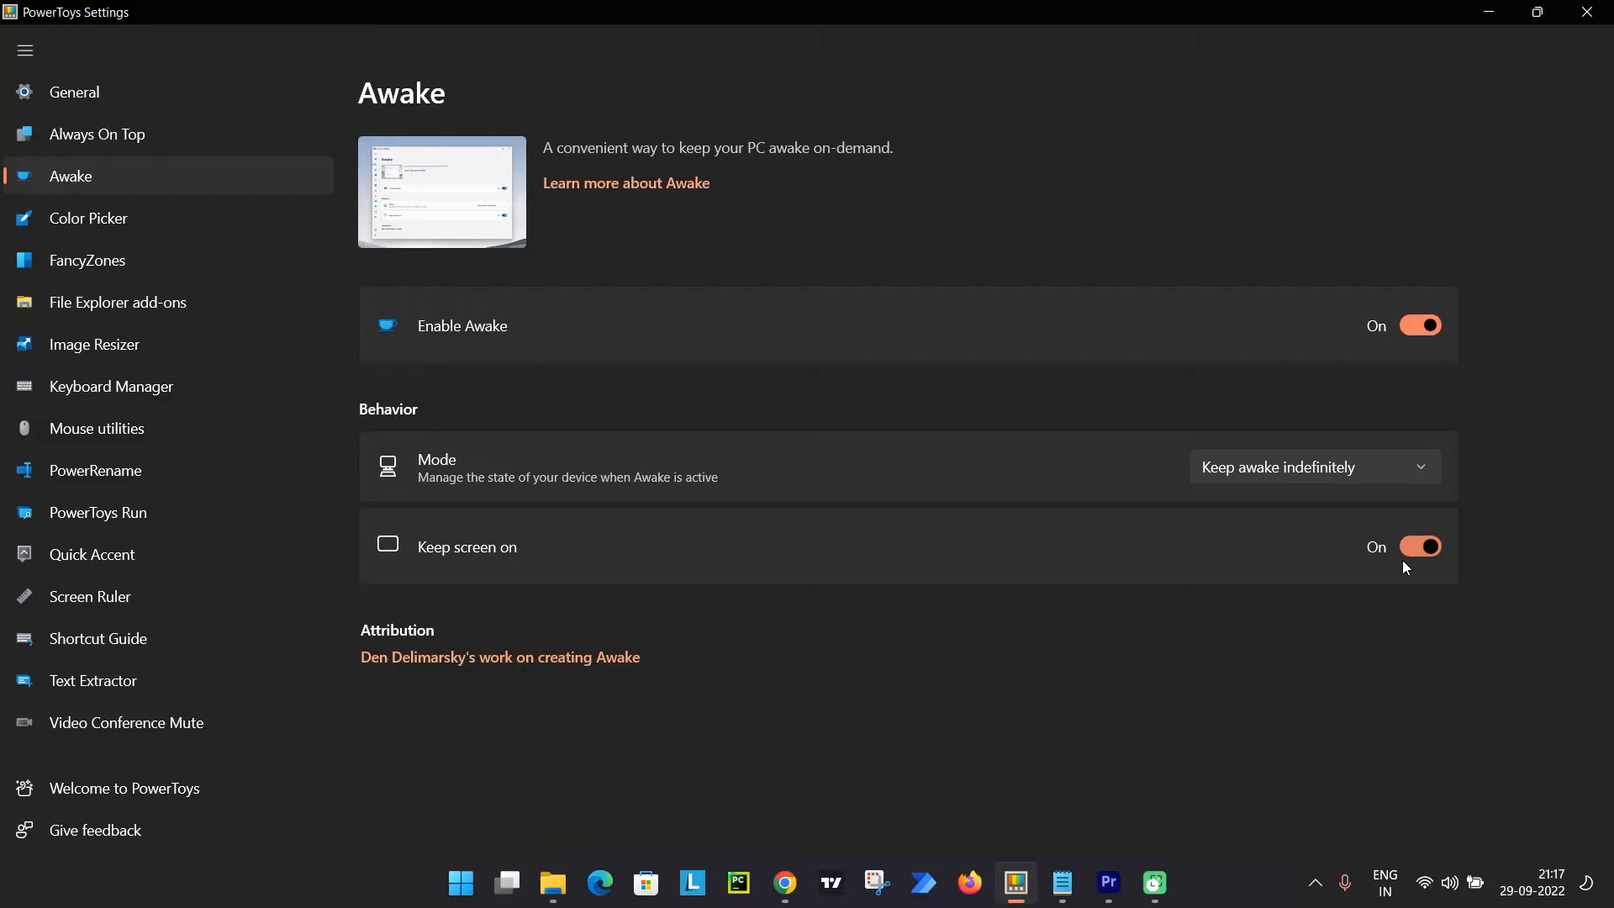
left_click(1282, 469)
left_click(1303, 513)
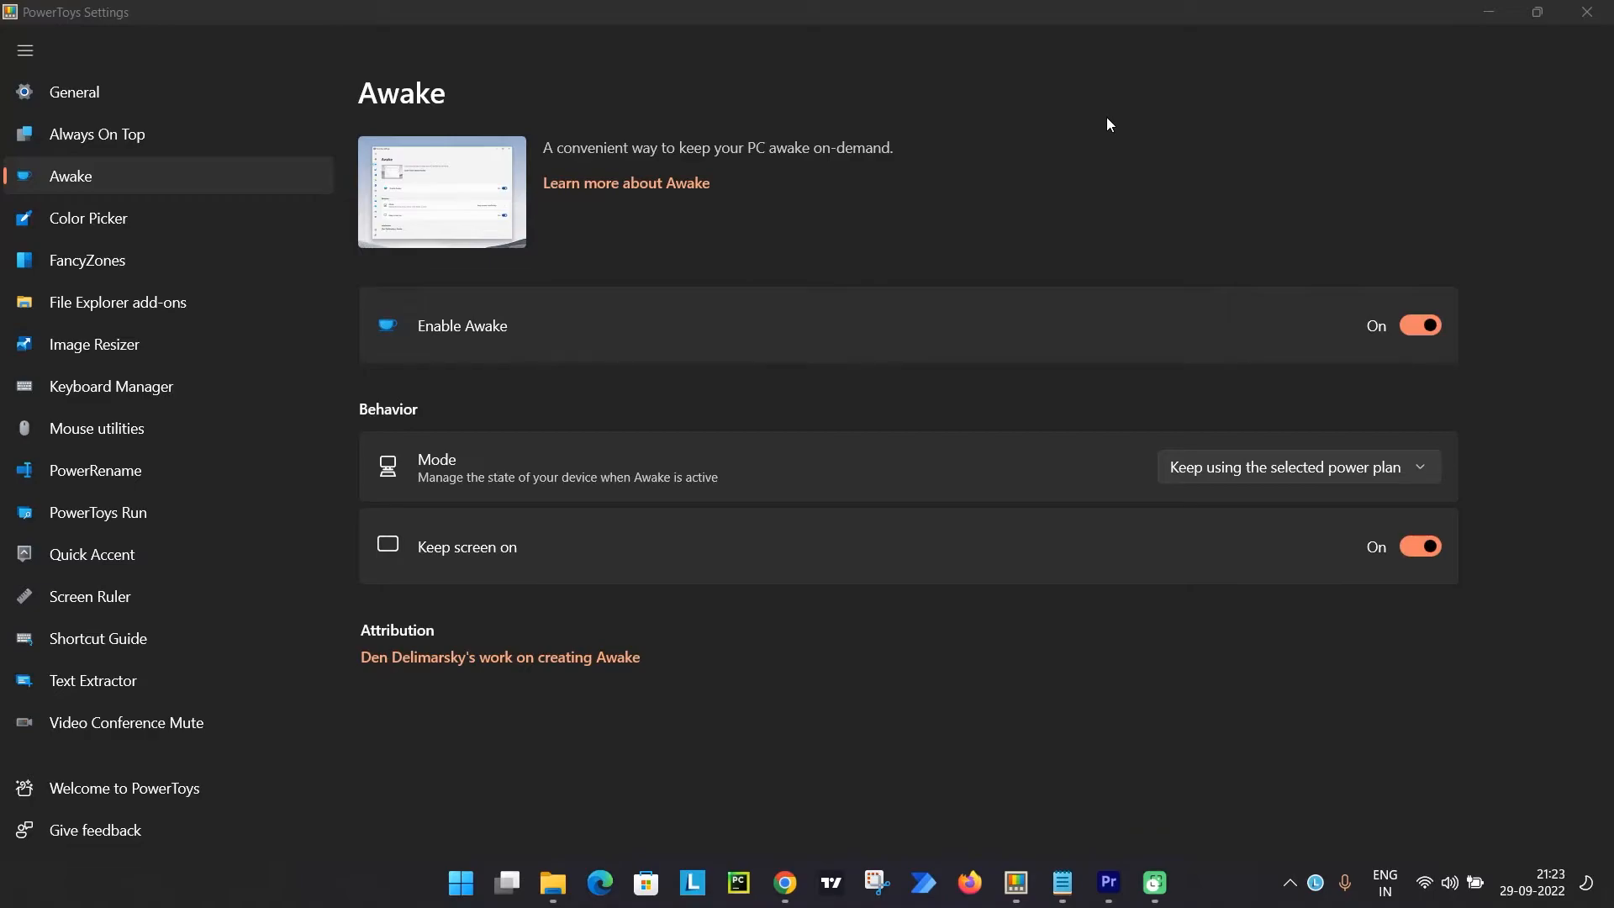
Enable Color Picker and review its activation shortcut, picker behavior and editor color formats.
left_click(131, 230)
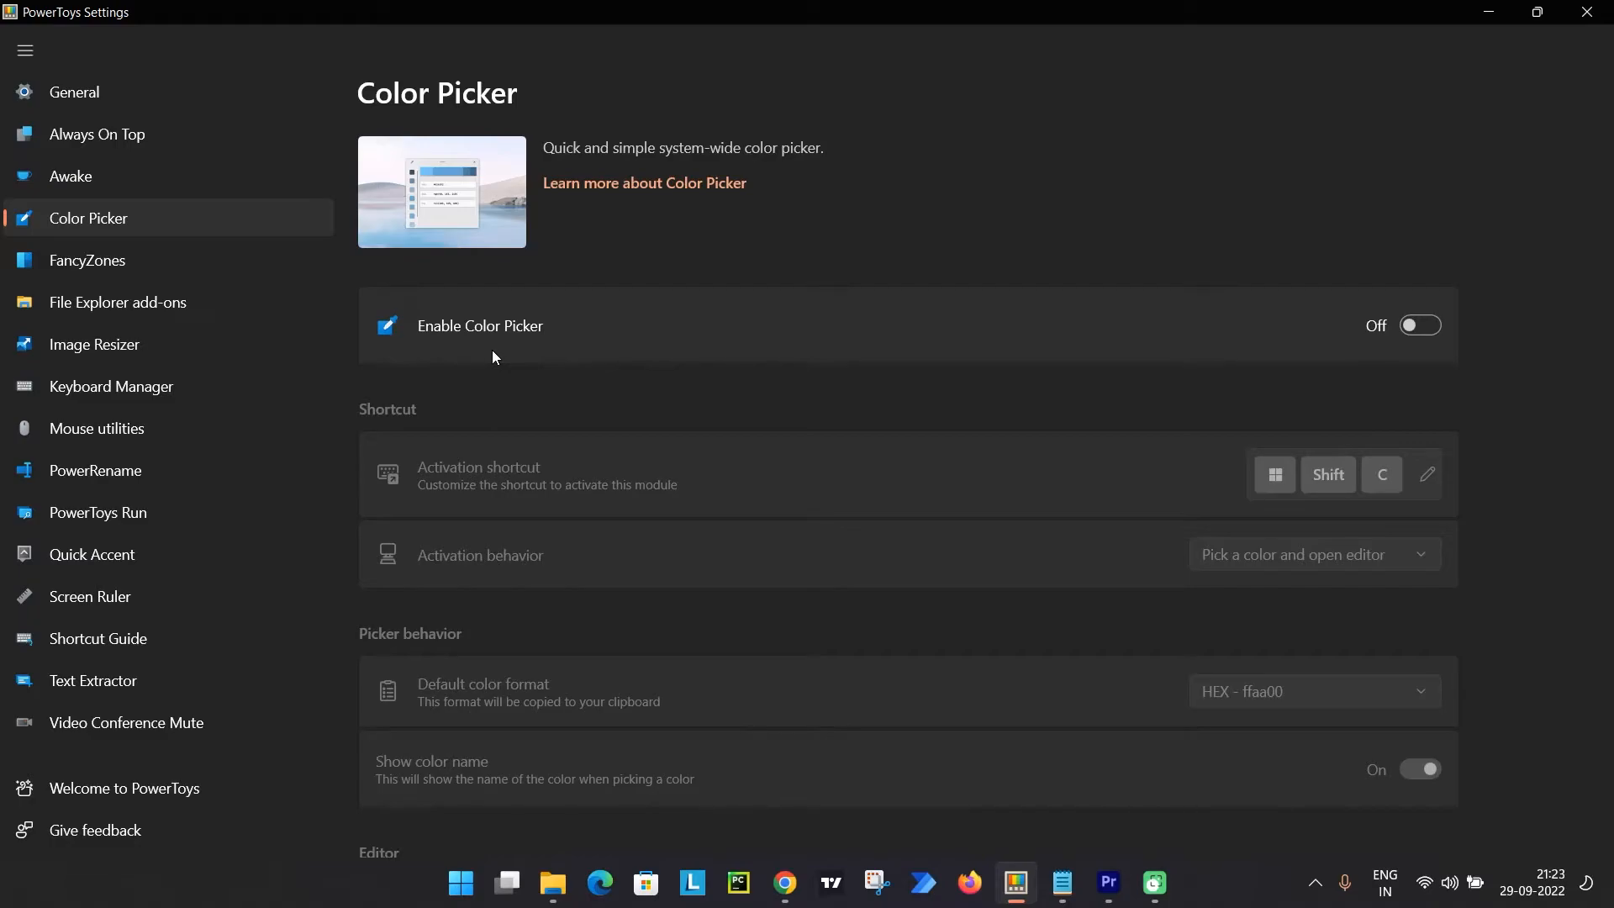
left_click(1420, 328)
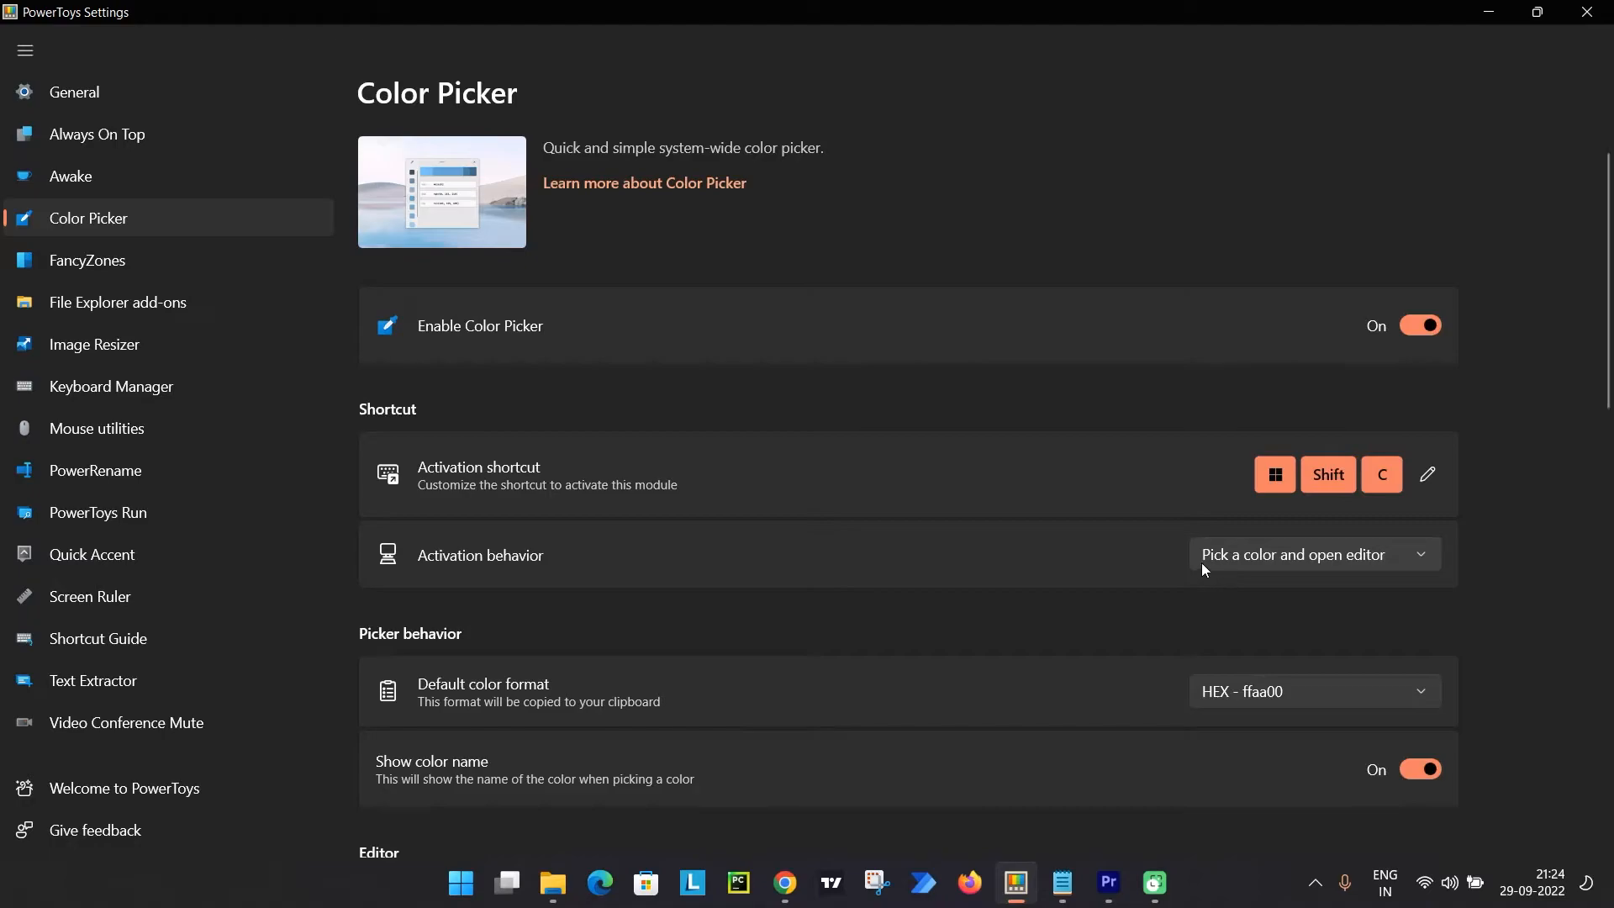
scroll(684, 662, "down", 5)
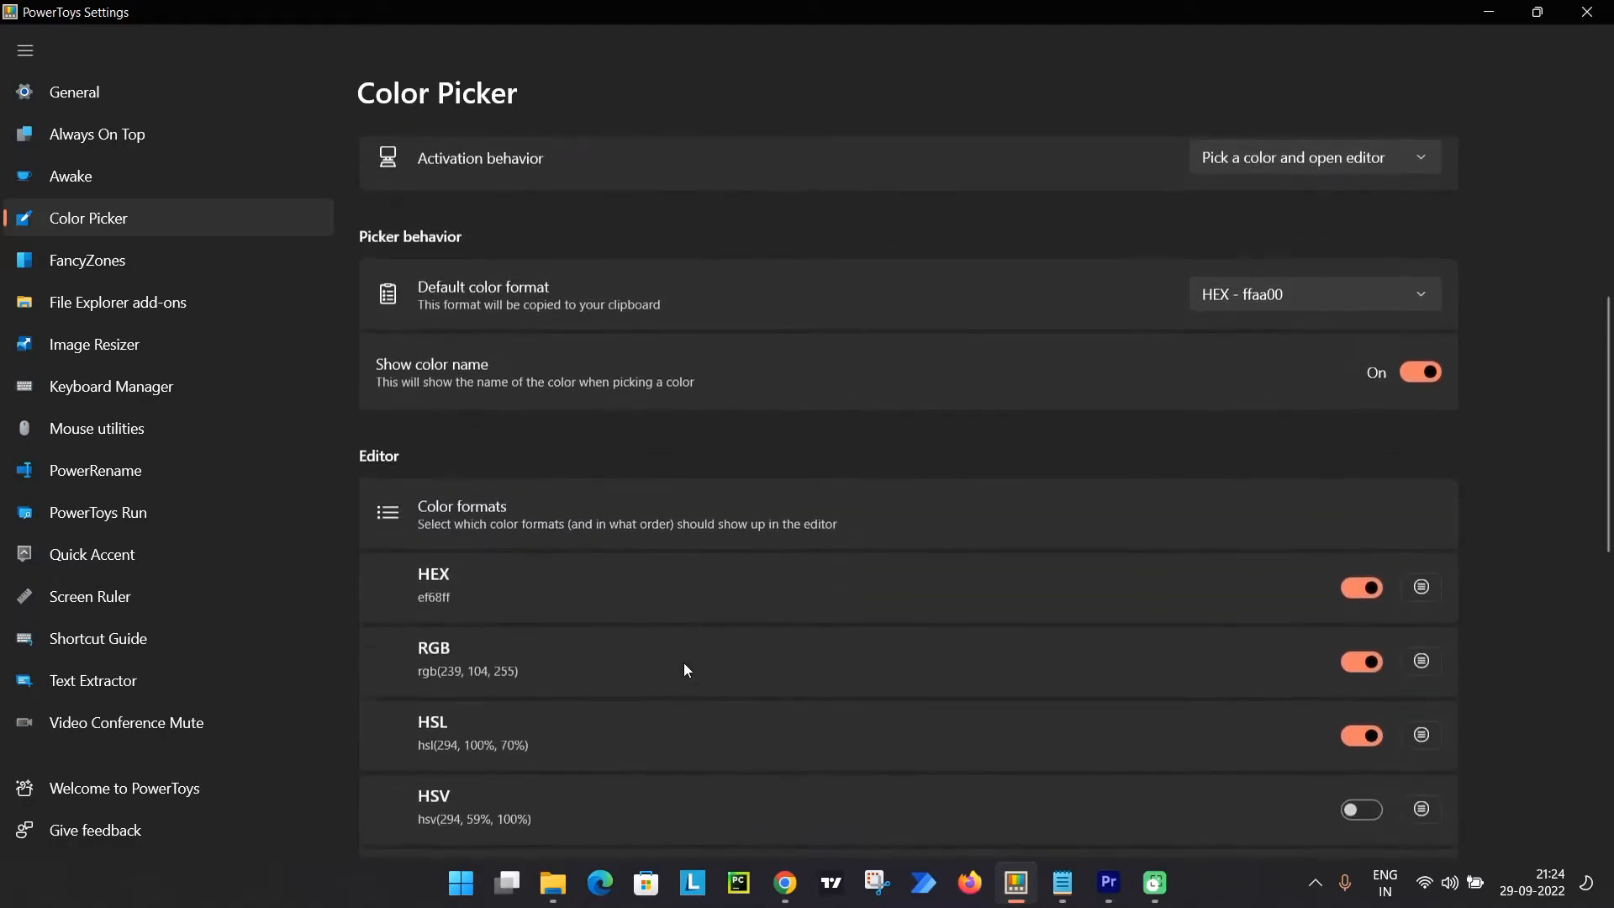
scroll(588, 597, "down", 2)
scroll(507, 585, "up", 2)
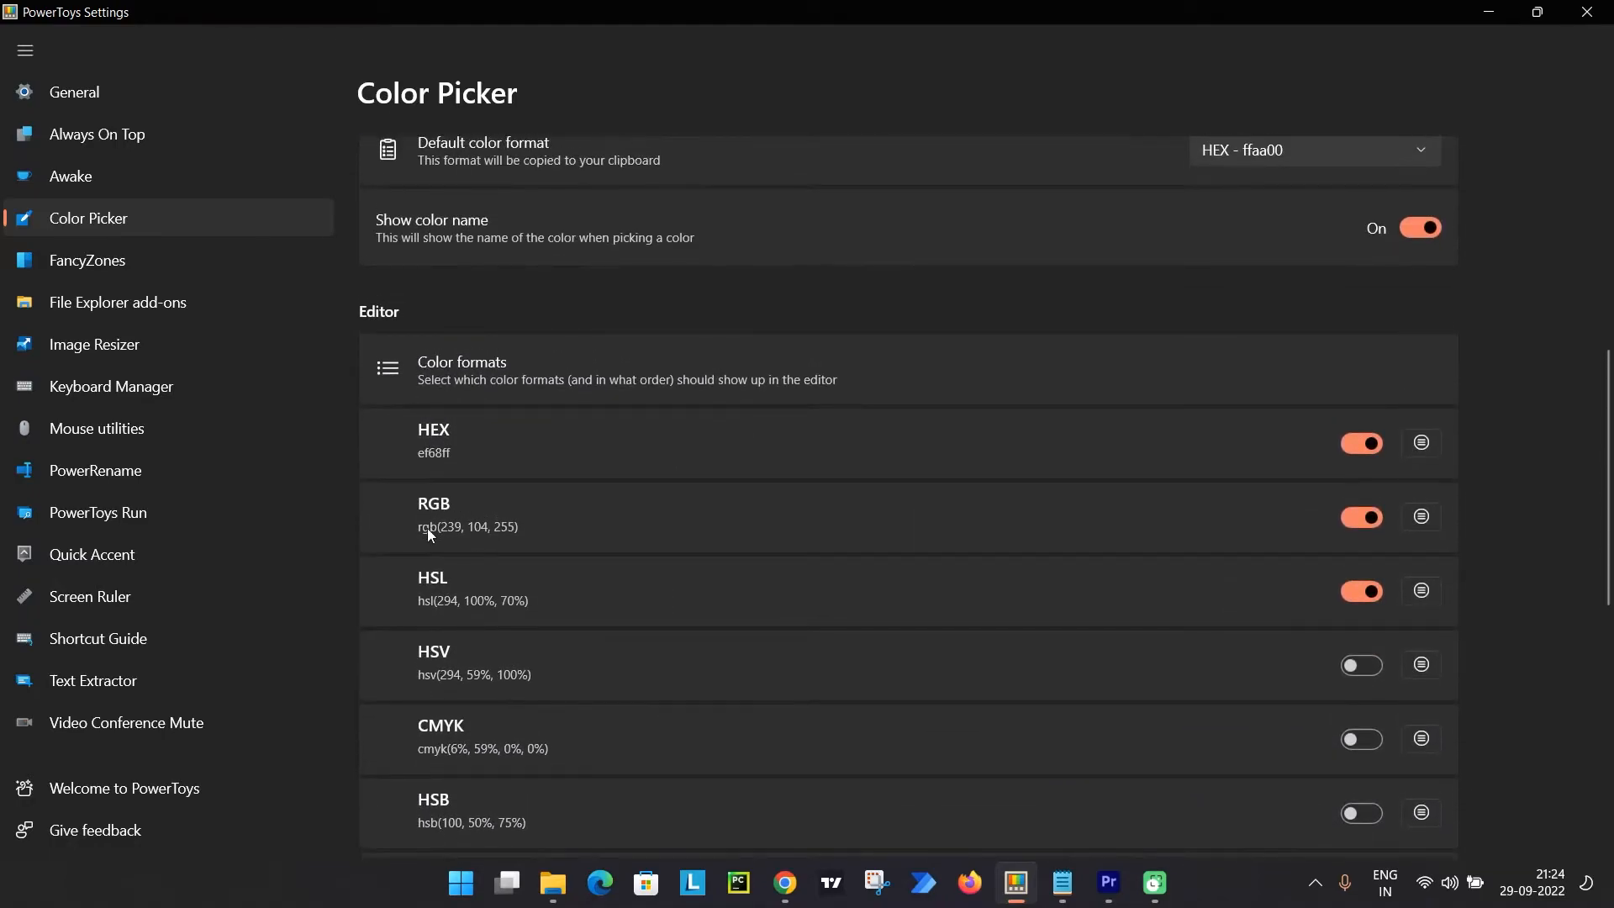
scroll(457, 501, "up", 6)
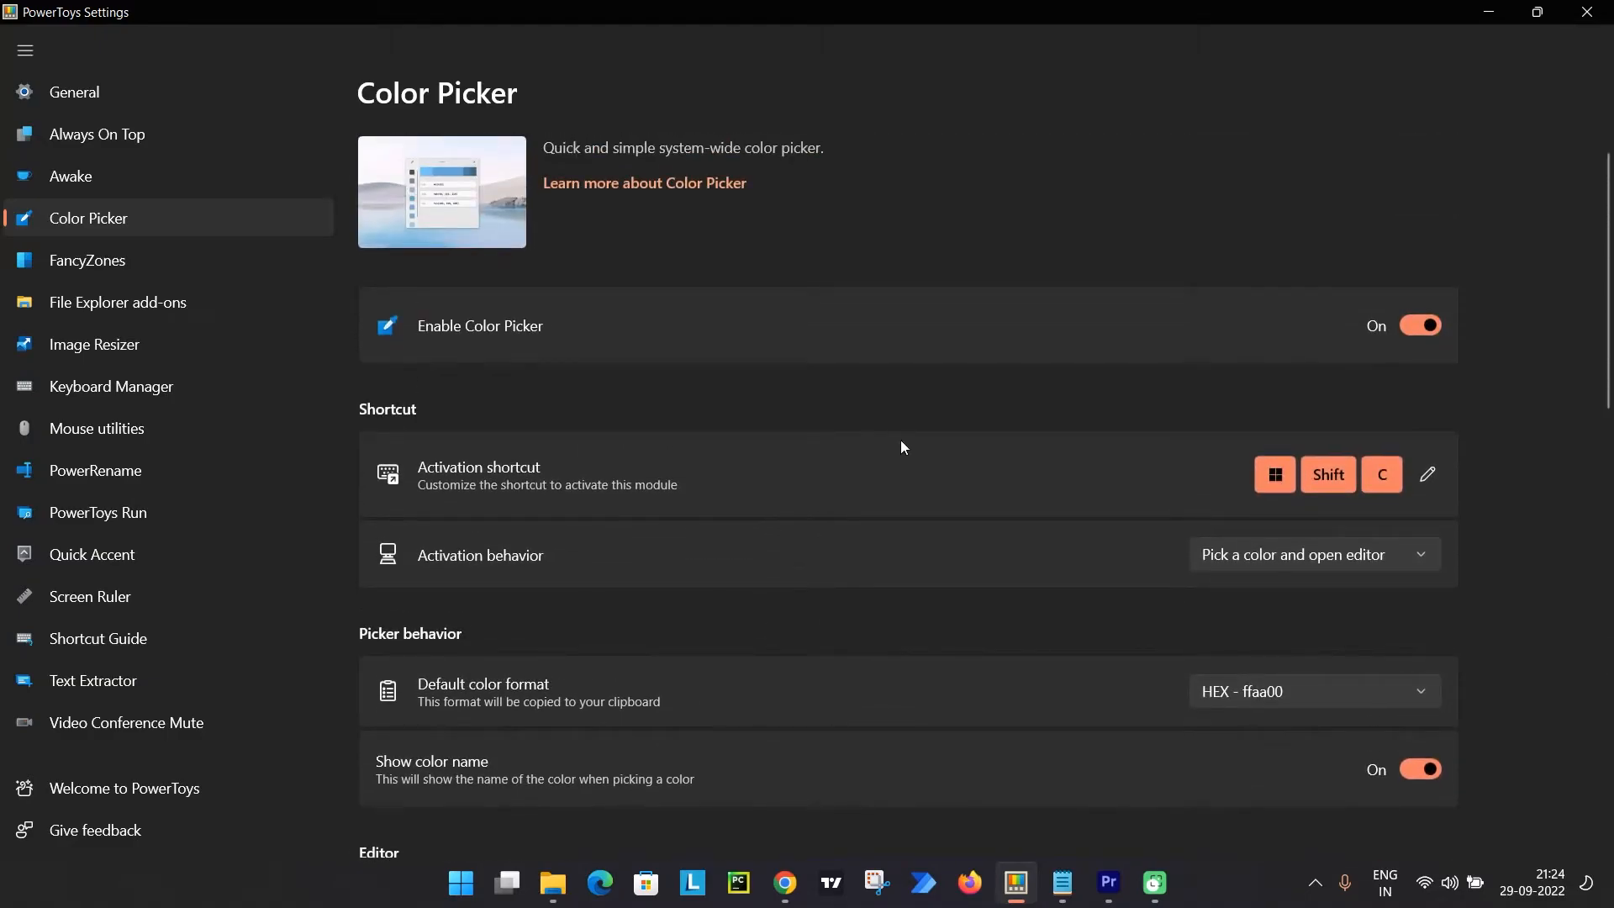
scroll(901, 441, "down", 5)
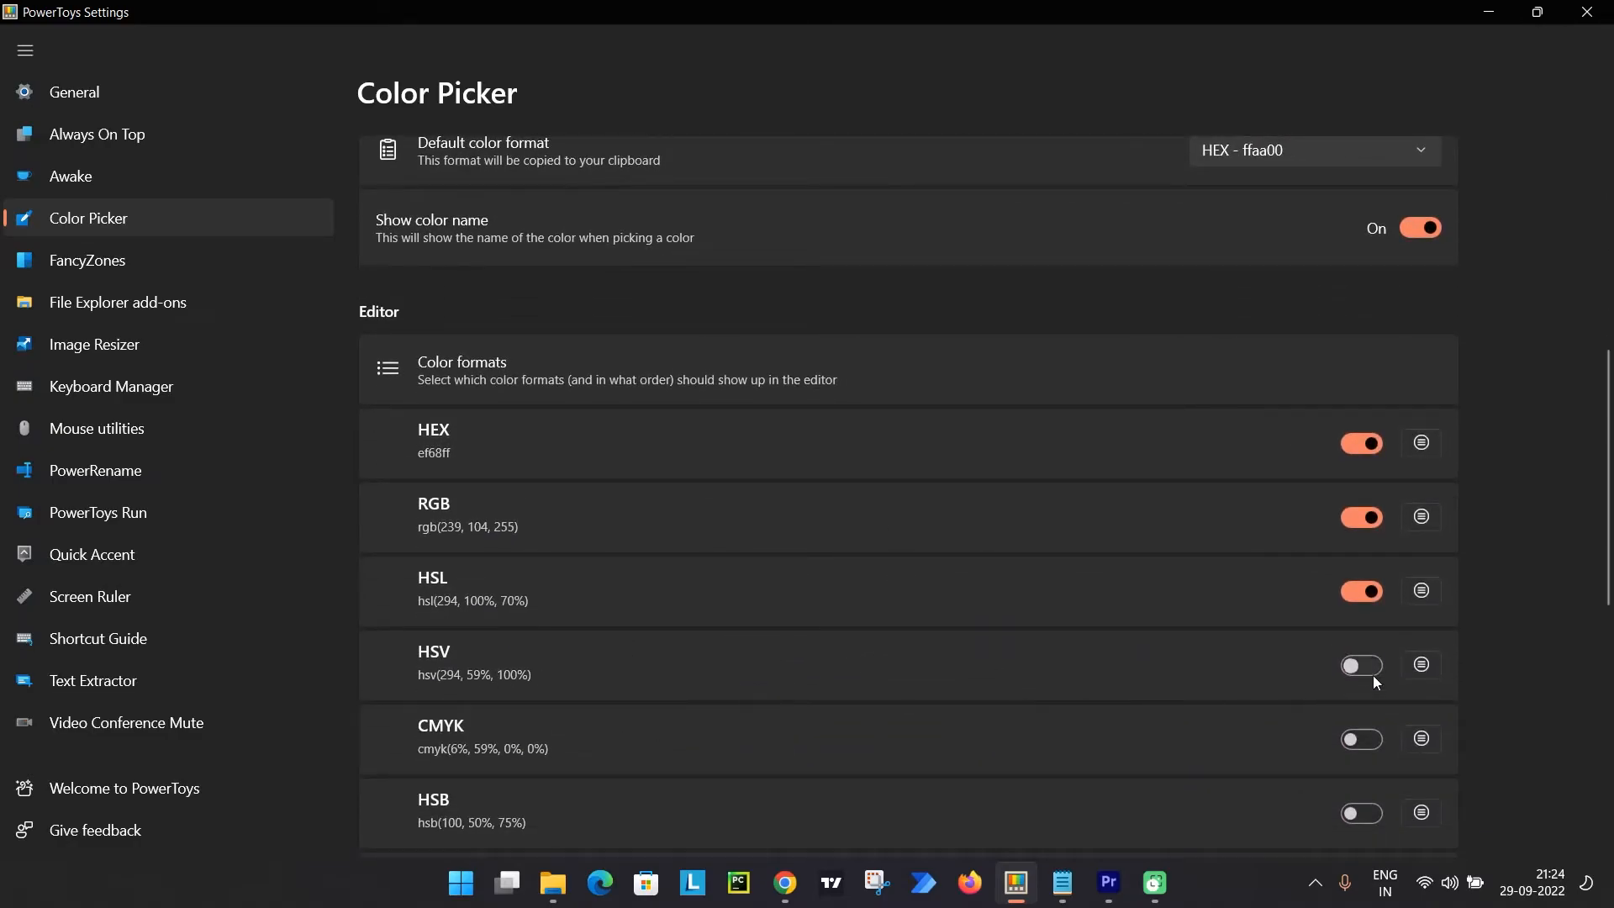
scroll(1219, 702, "up", 6)
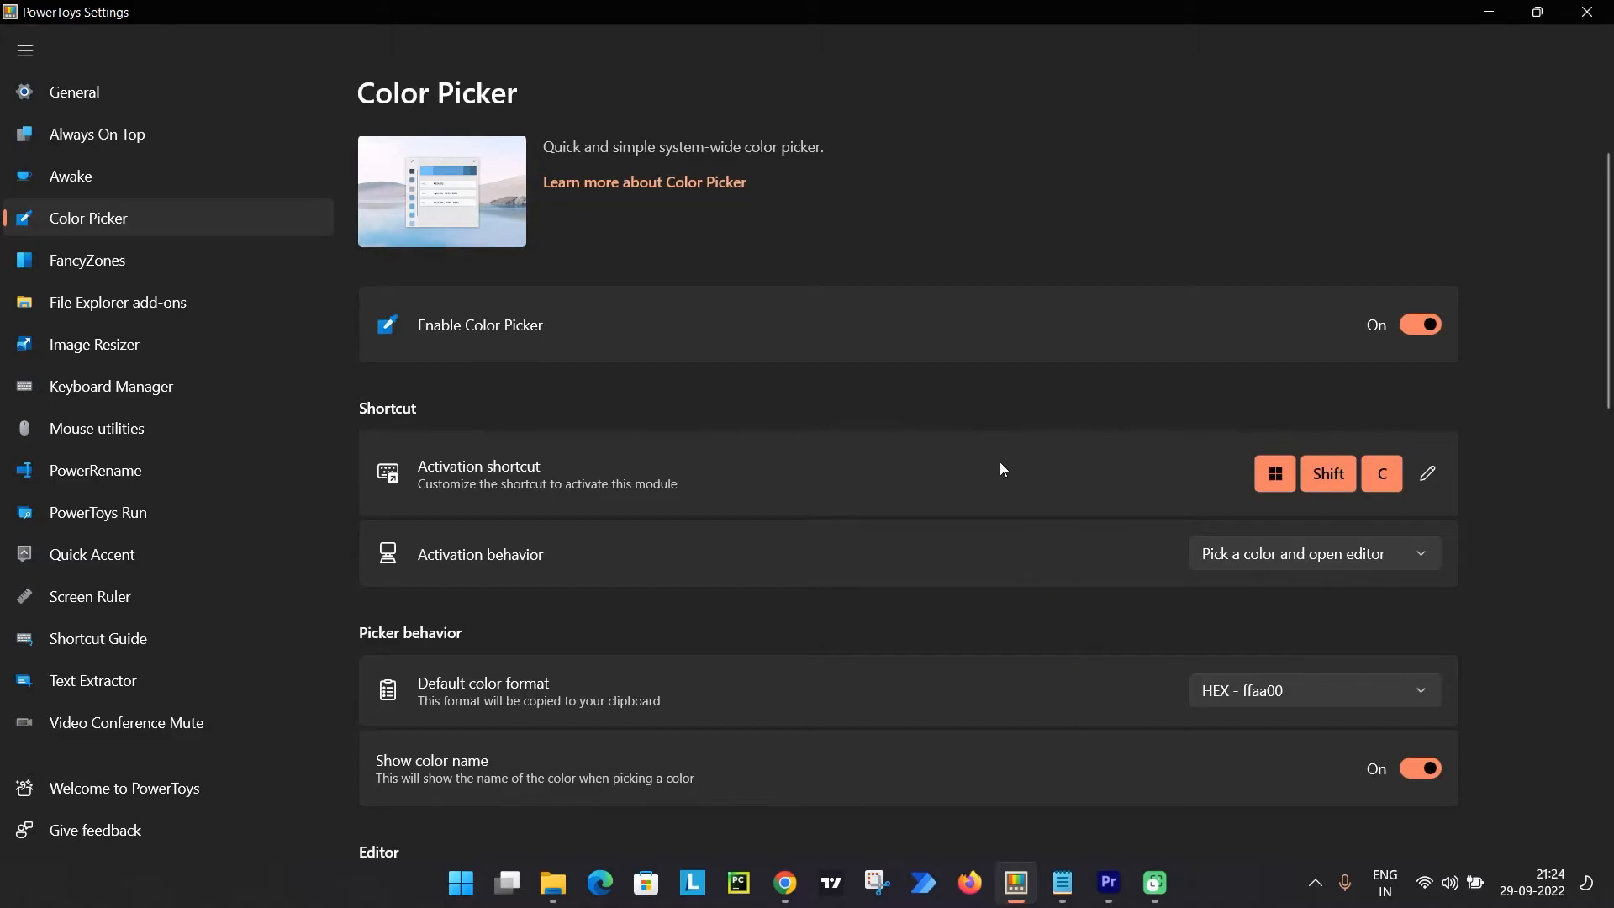
Pick a color from the Color Picker page's preview image, close the color editor, and review the available color formats.
key("super+shift+c")
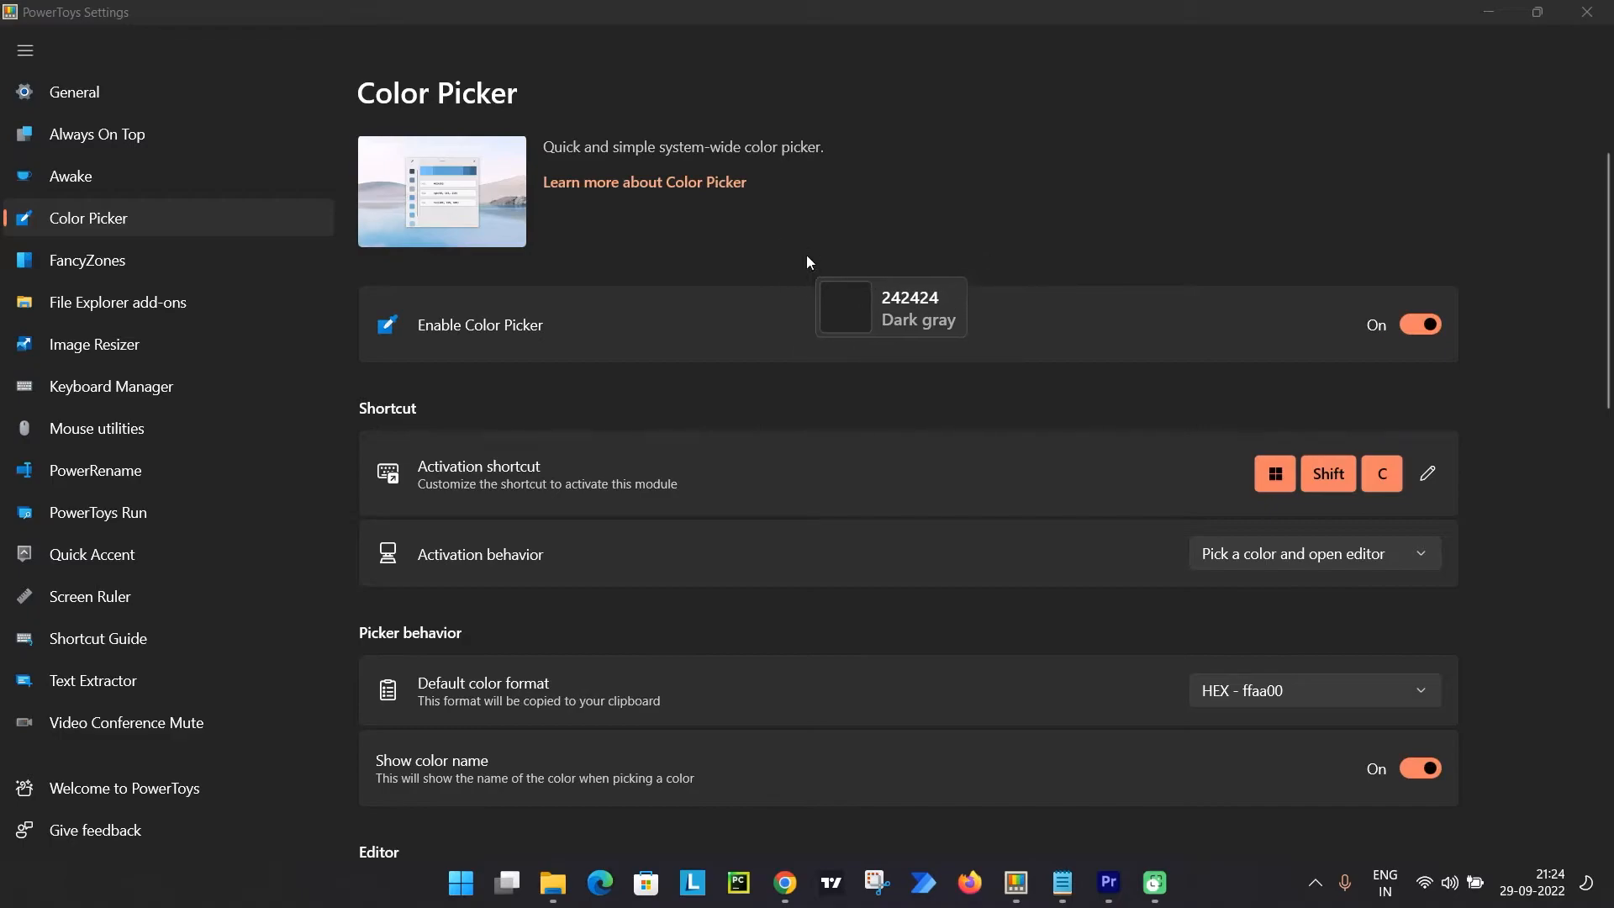
left_click(485, 239)
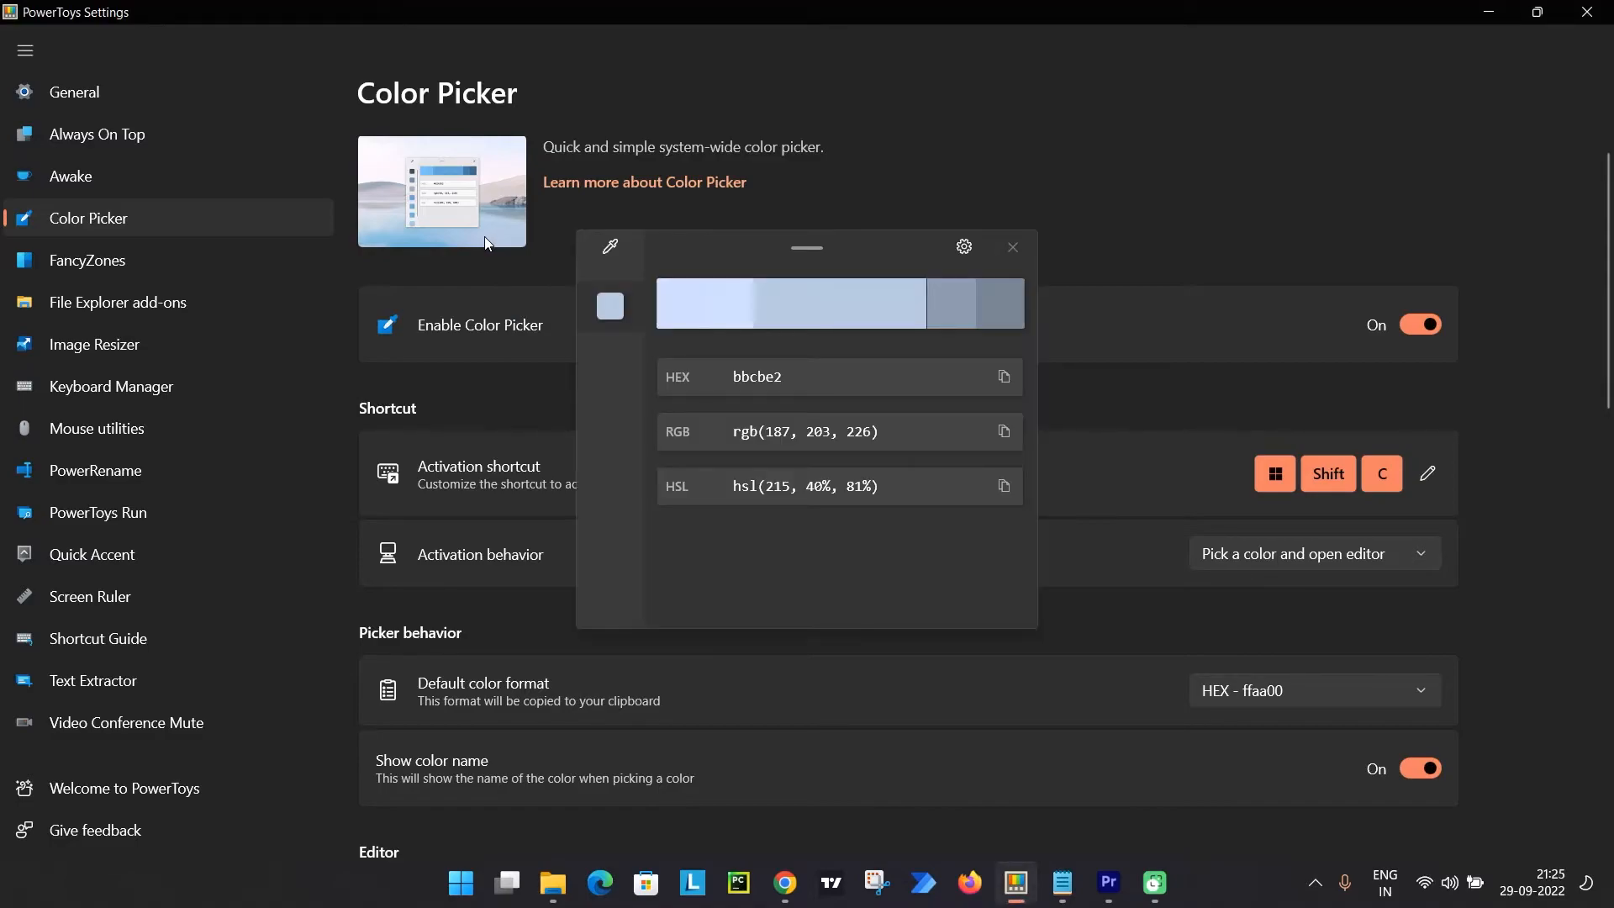
left_click_drag(700, 261, 830, 214)
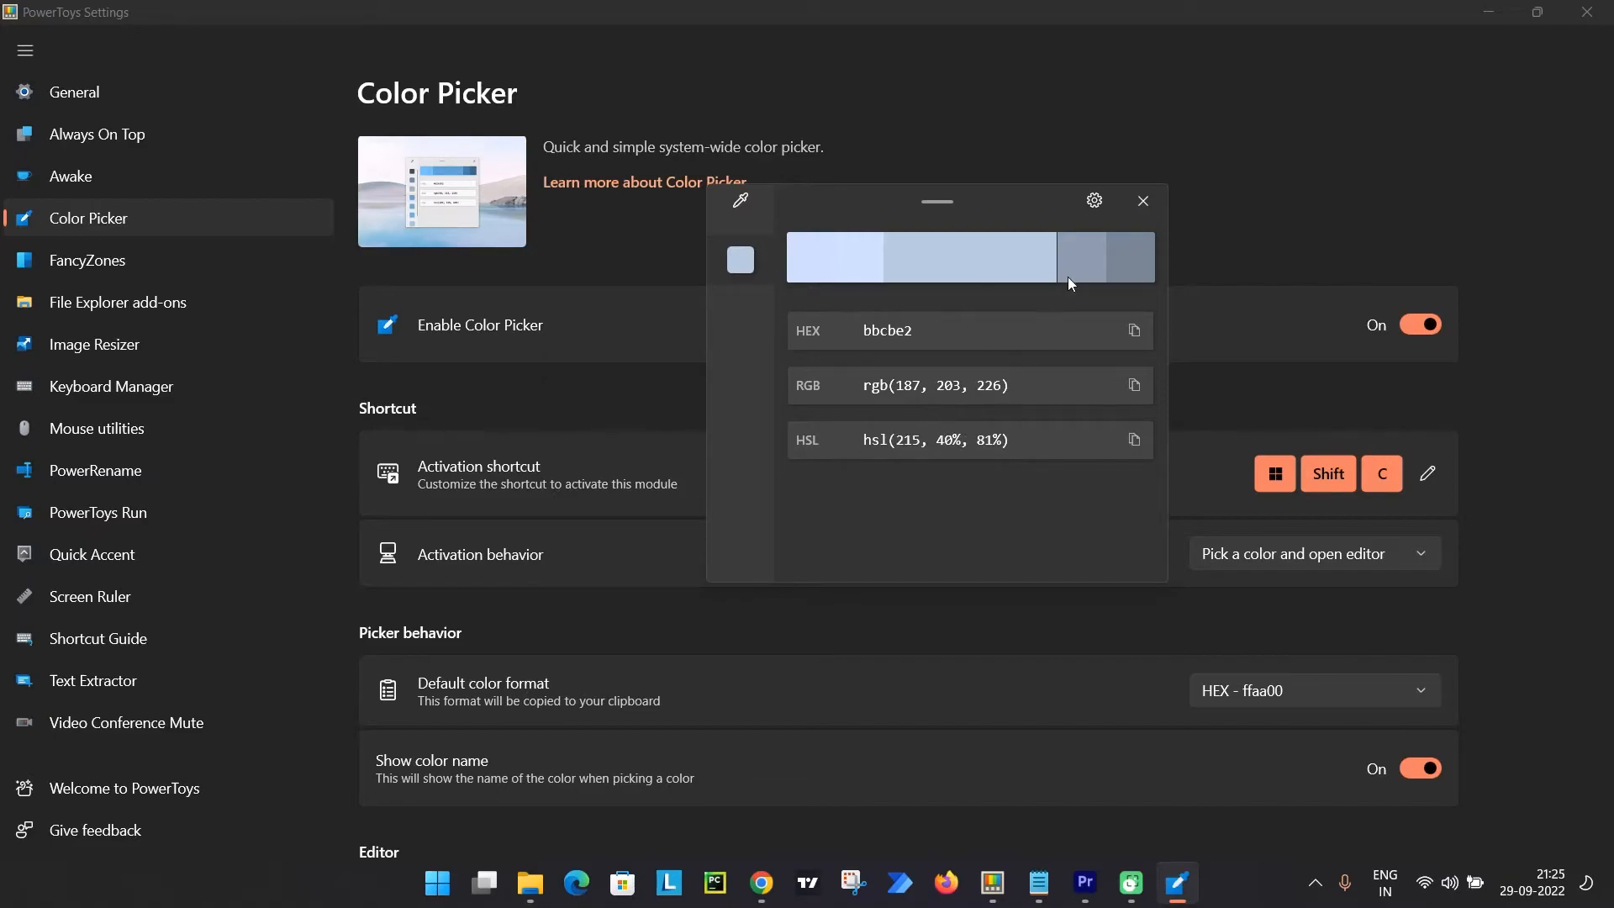
left_click(1143, 200)
scroll(861, 402, "down", 8)
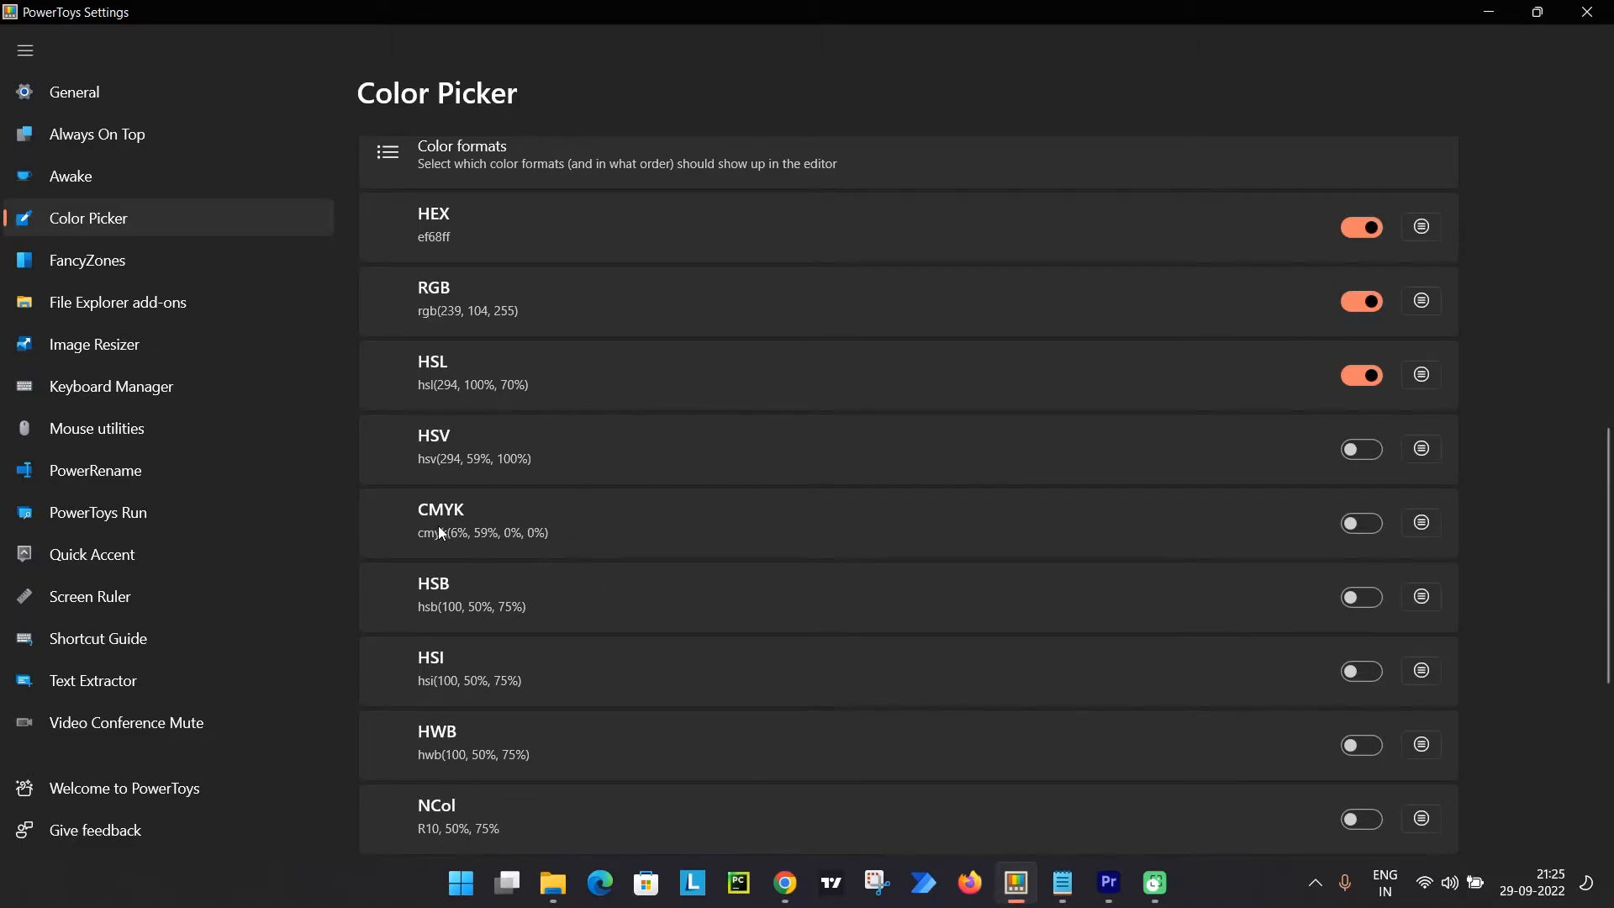
scroll(696, 546, "up", 5)
scroll(696, 546, "down", 4)
scroll(695, 546, "up", 10)
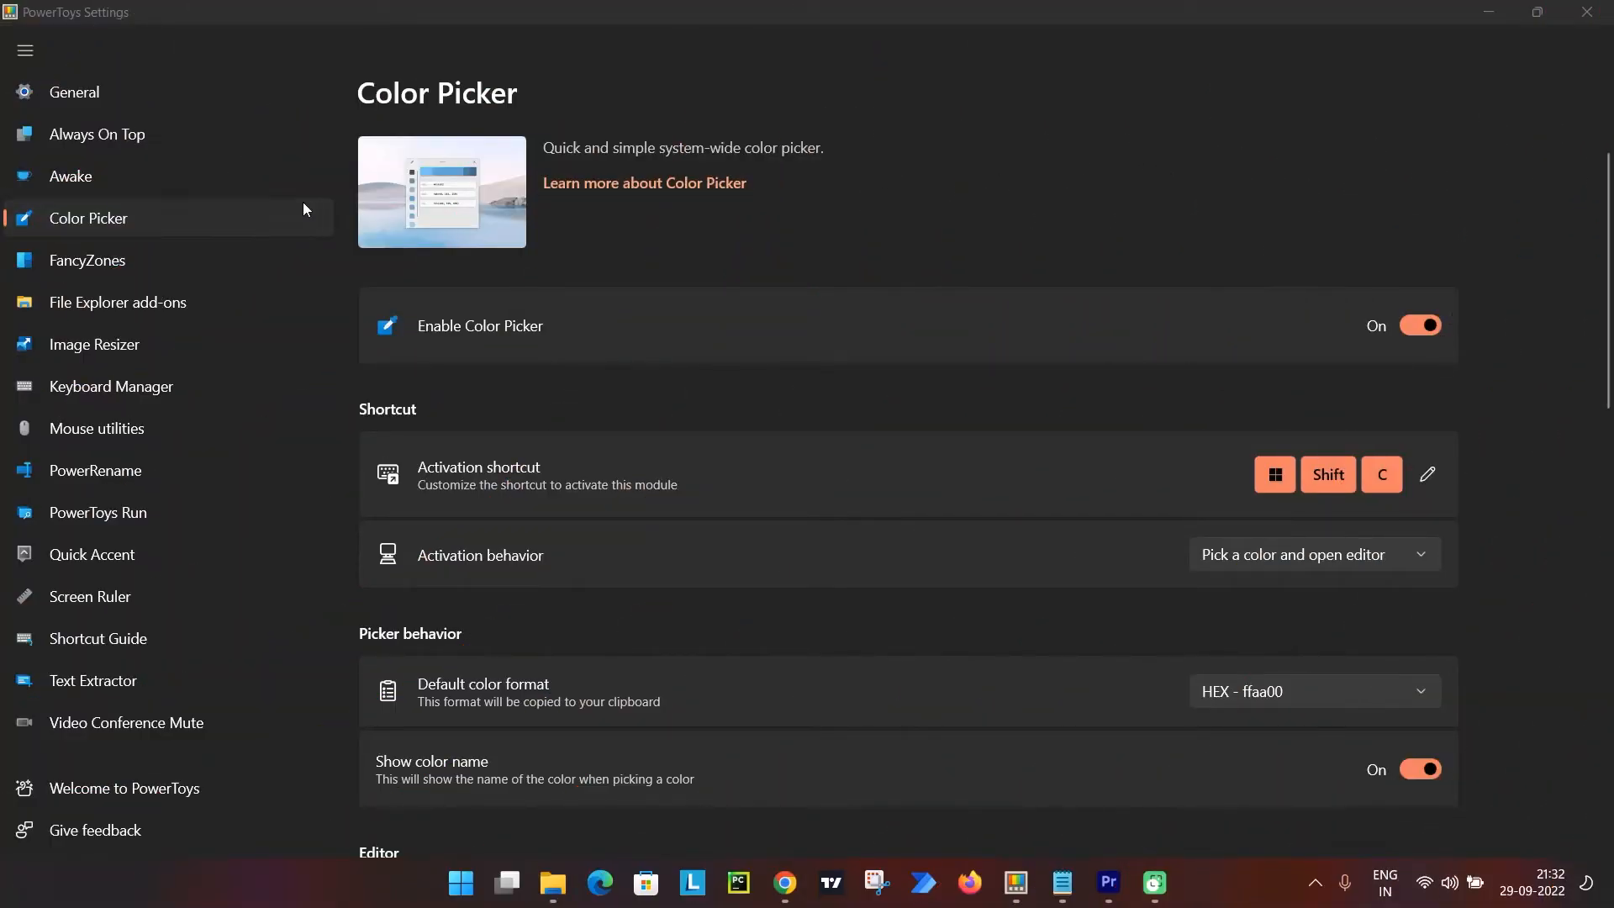
Open the FancyZones layout editor, apply the Columns template to monitor 1, and close the editor.
left_click(216, 259)
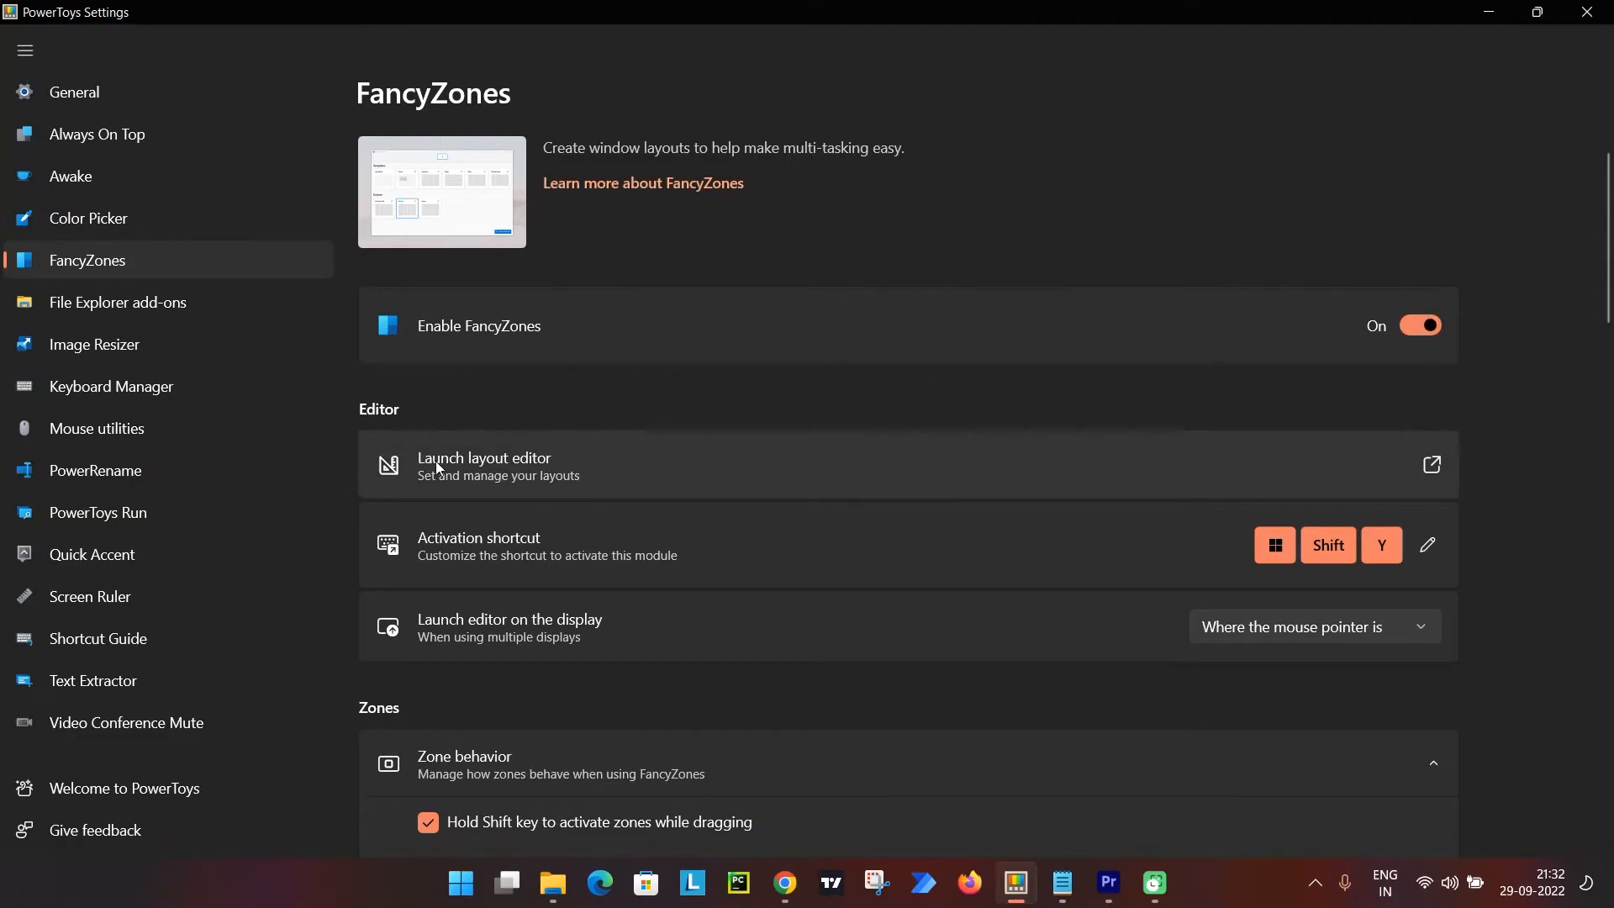
left_click(1432, 467)
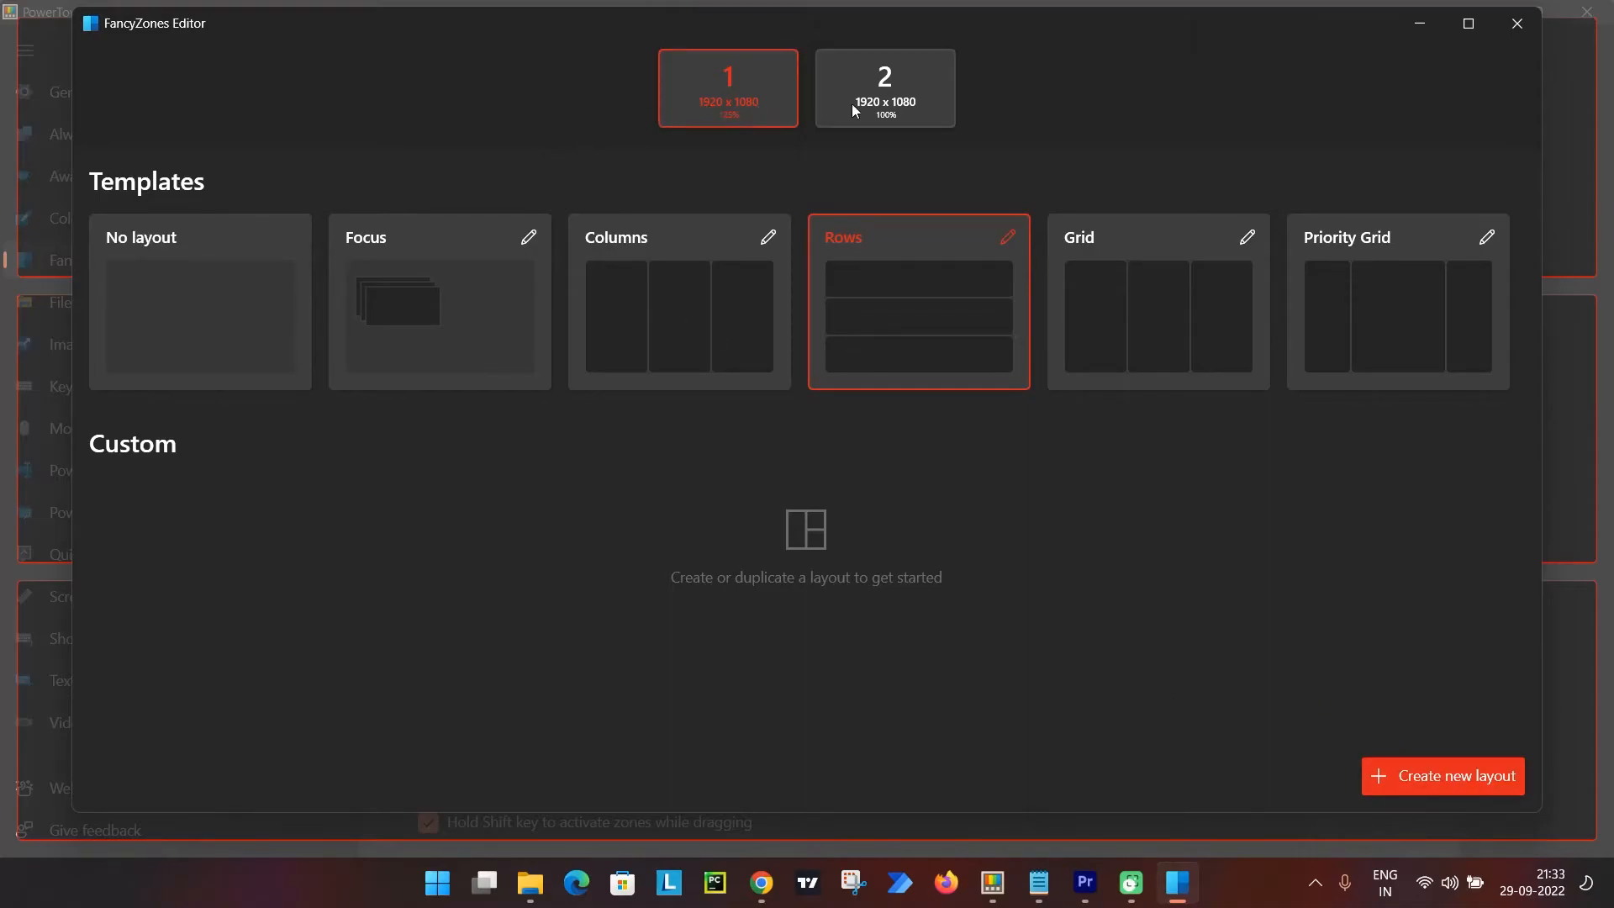
left_click(670, 304)
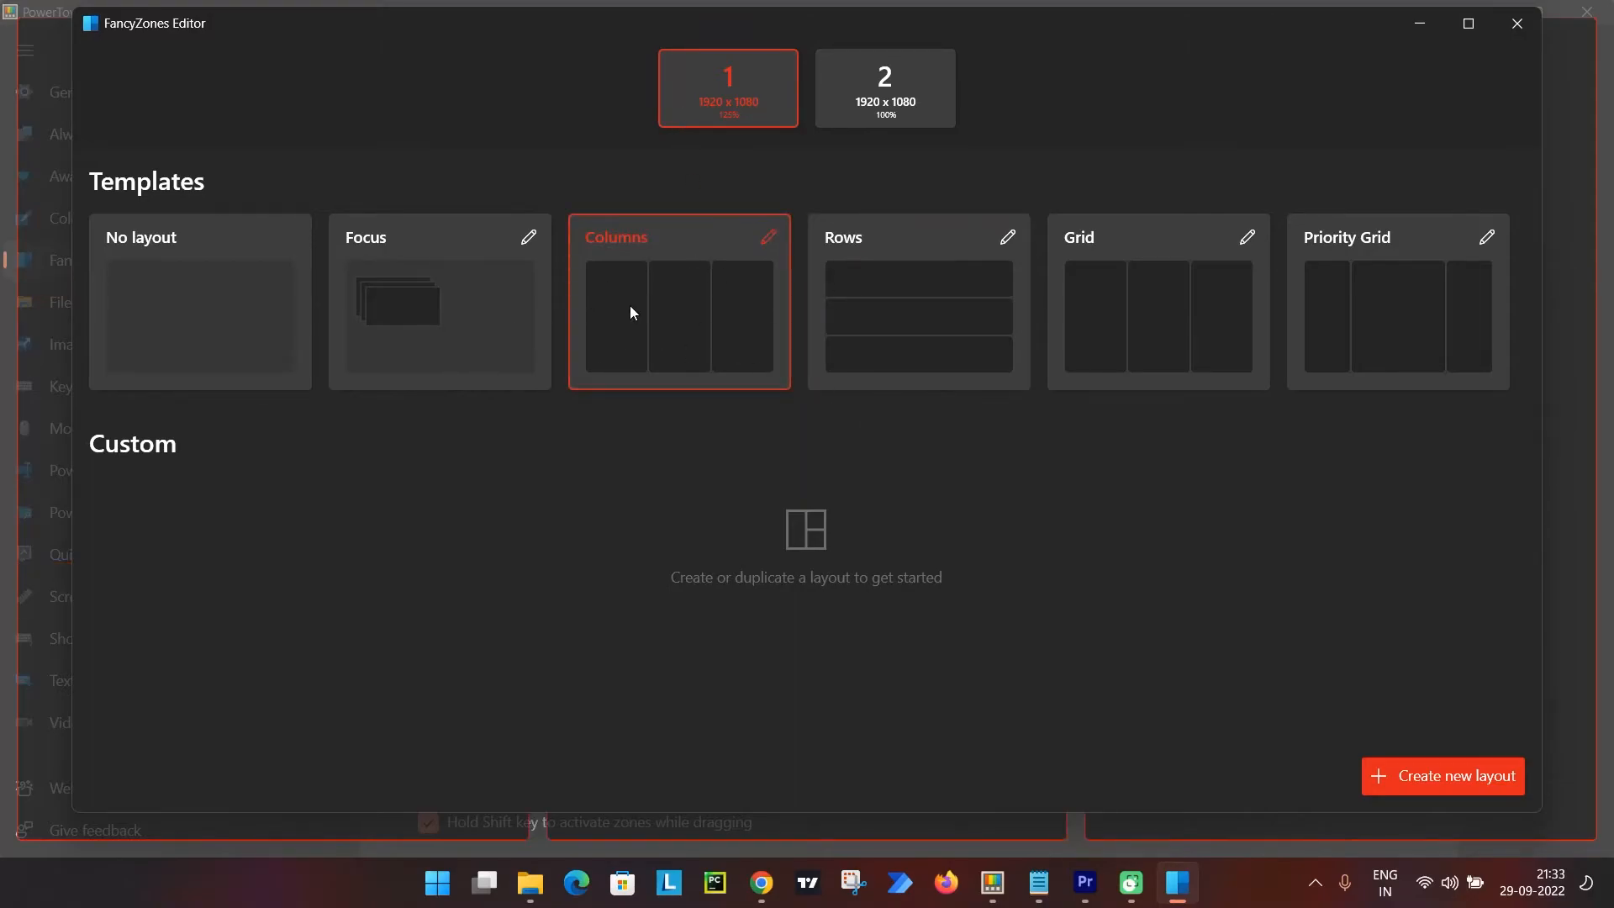
key("Escape")
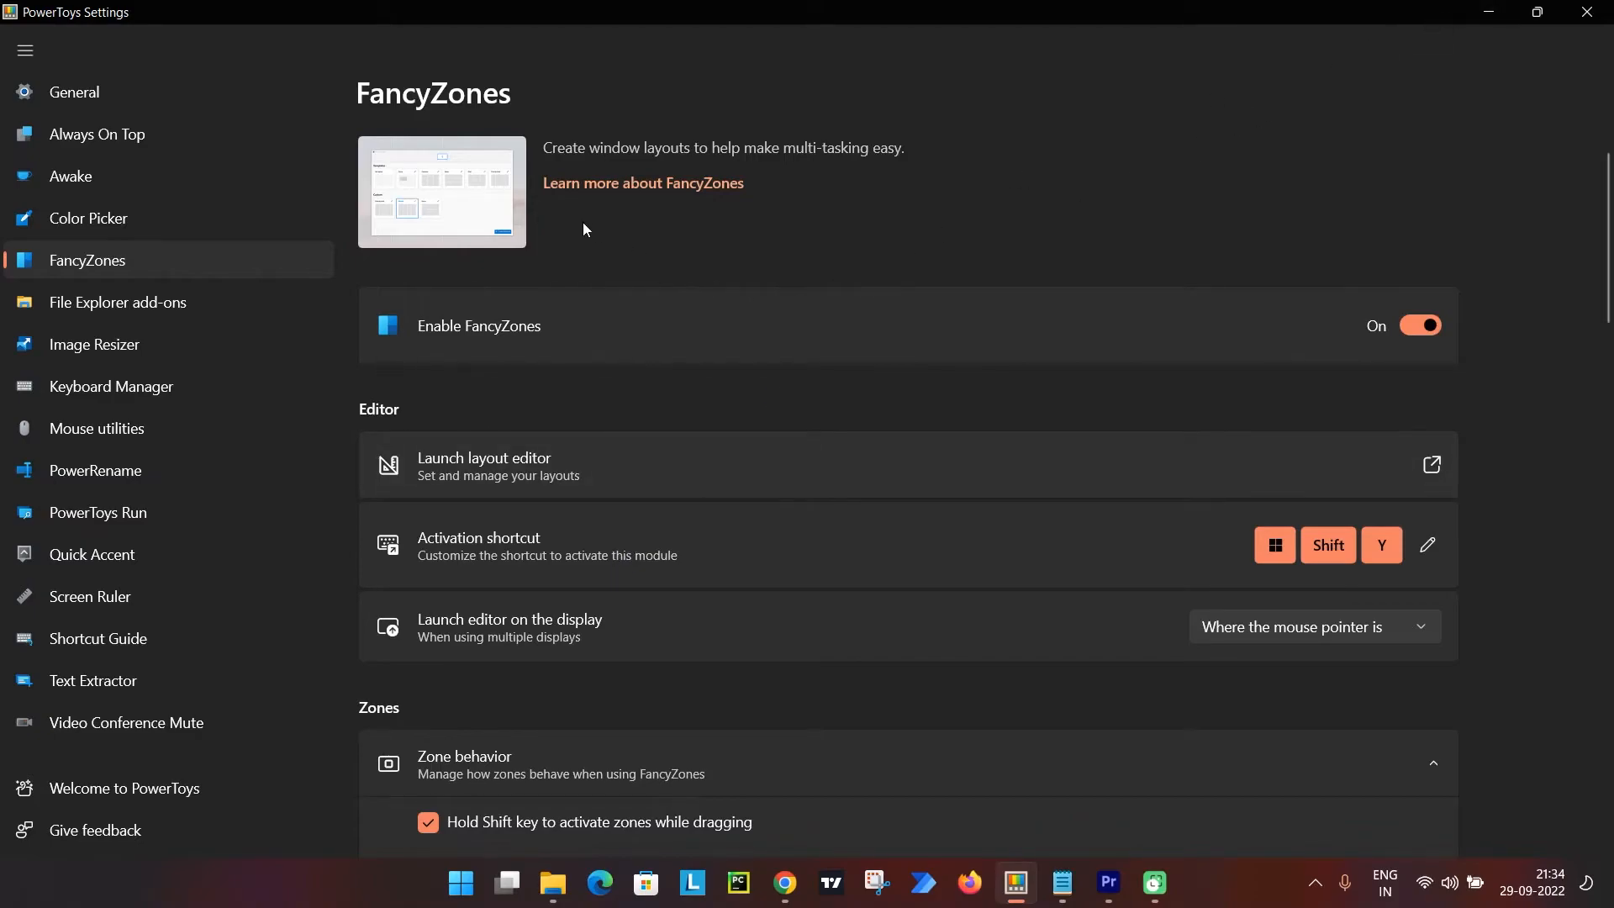
Minimize PowerToys Settings, then place Notepad in the first FancyZones column and the Chrome course window in the middle column.
left_click(1493, 10)
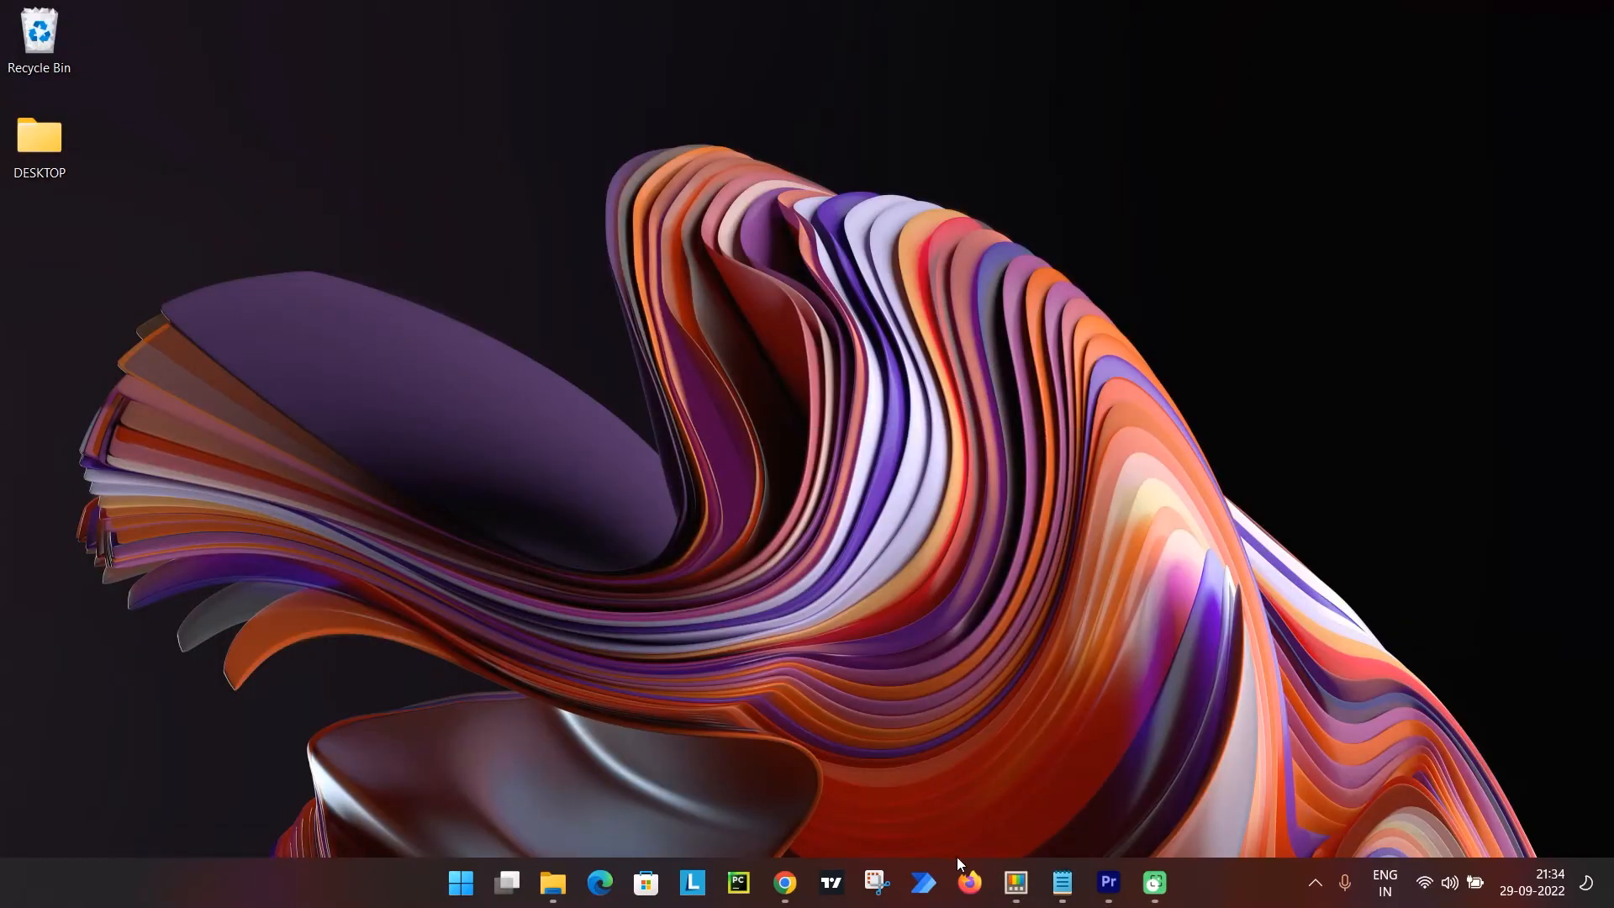
left_click(1062, 883)
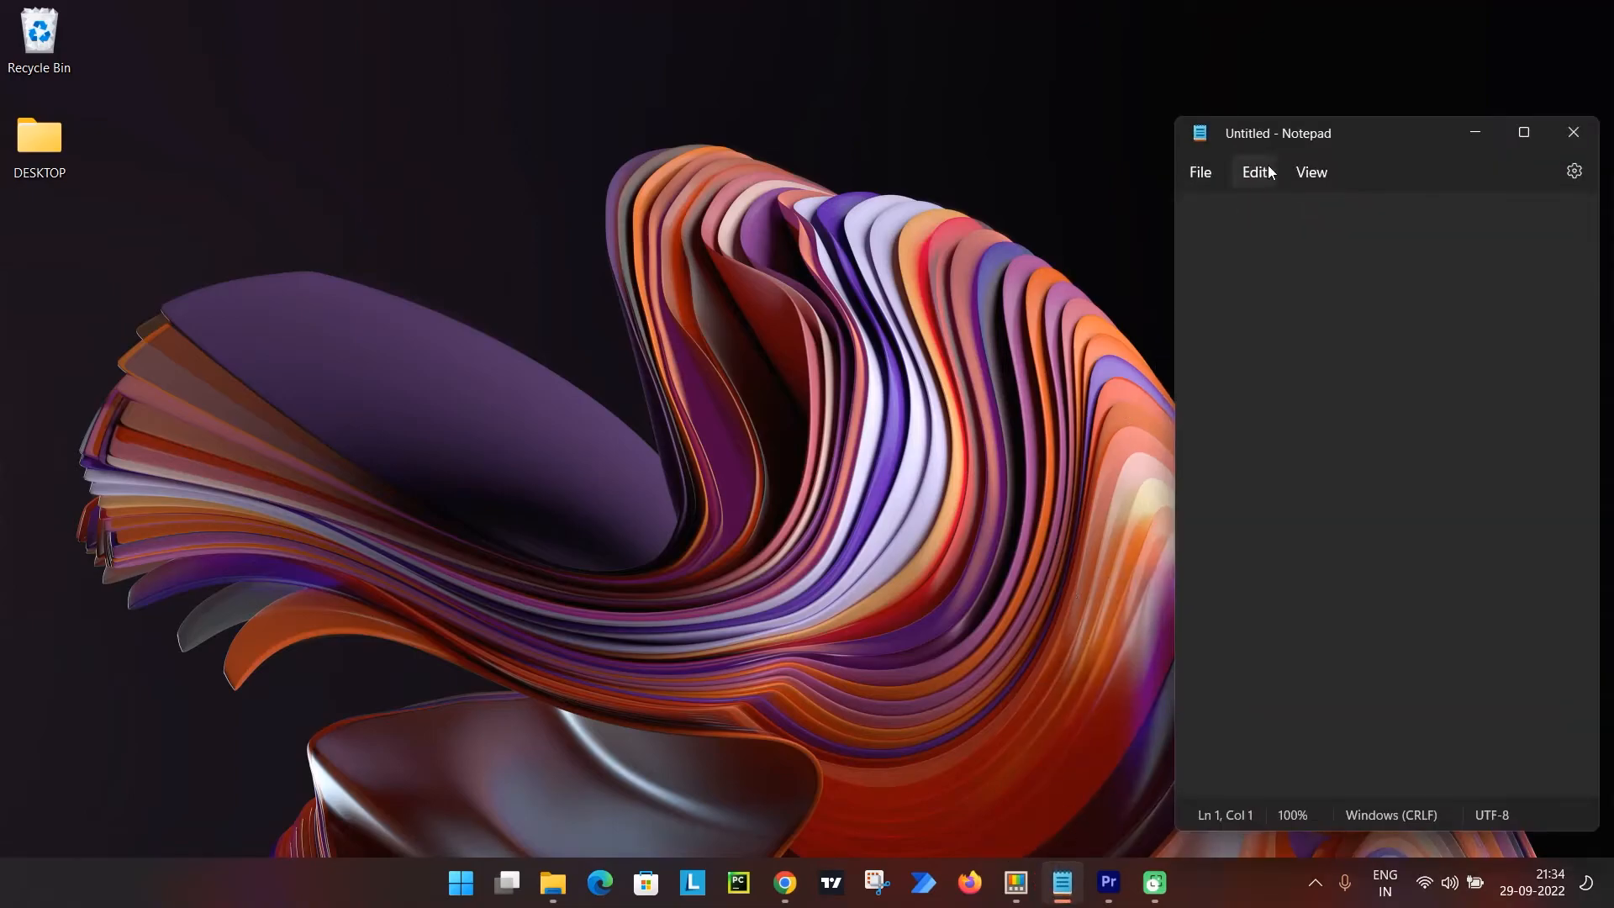
left_click_drag(1348, 129, 264, 108)
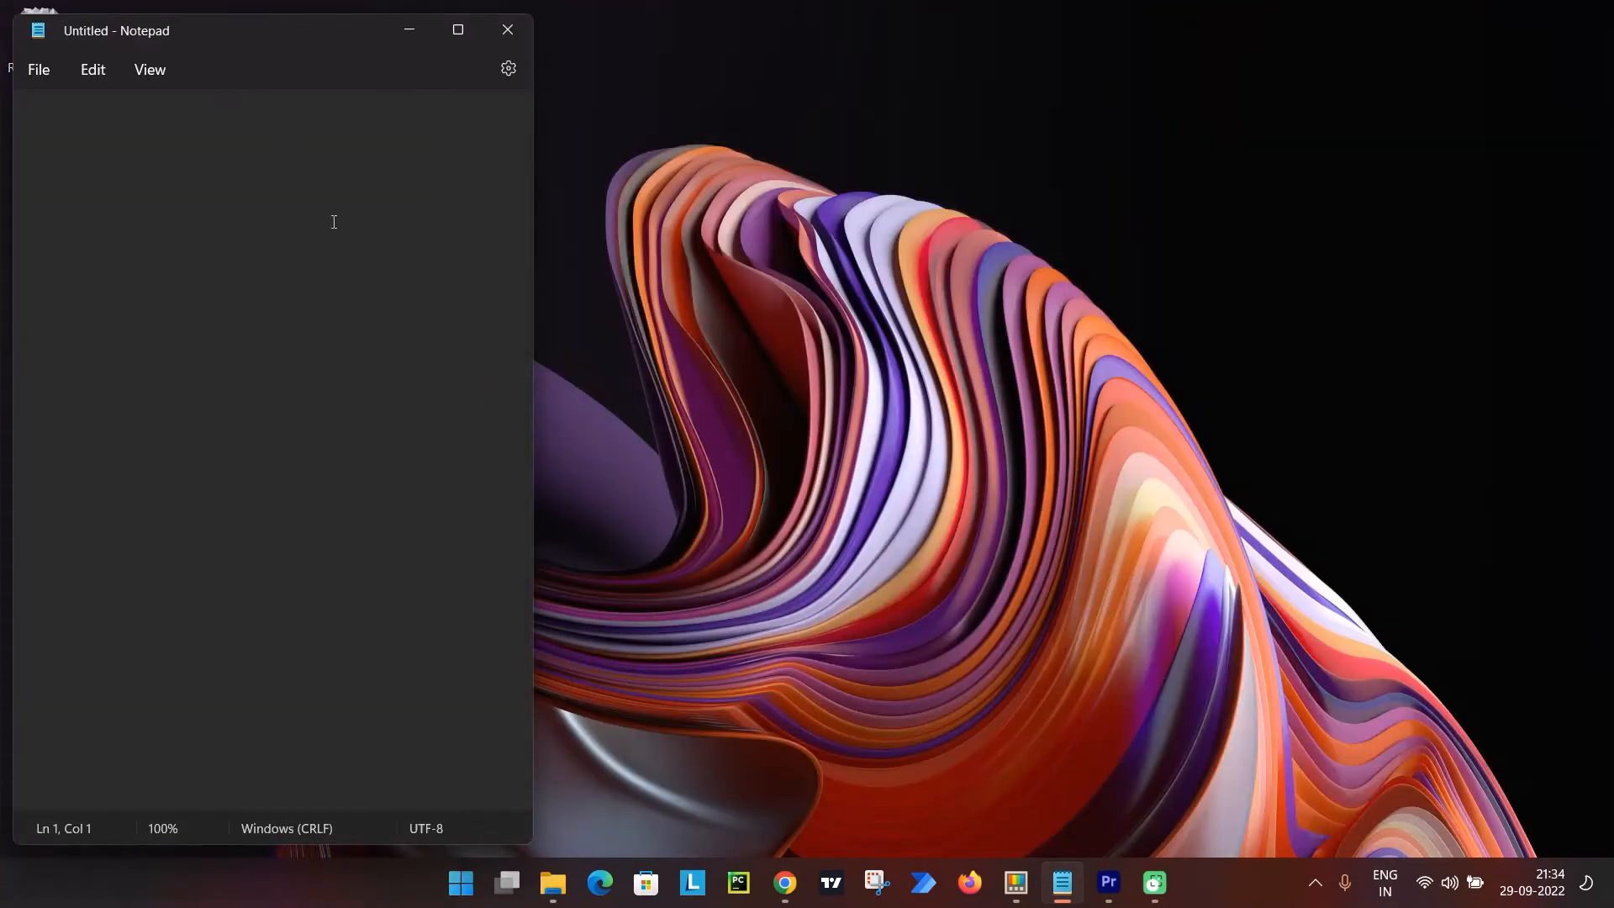
left_click(774, 897)
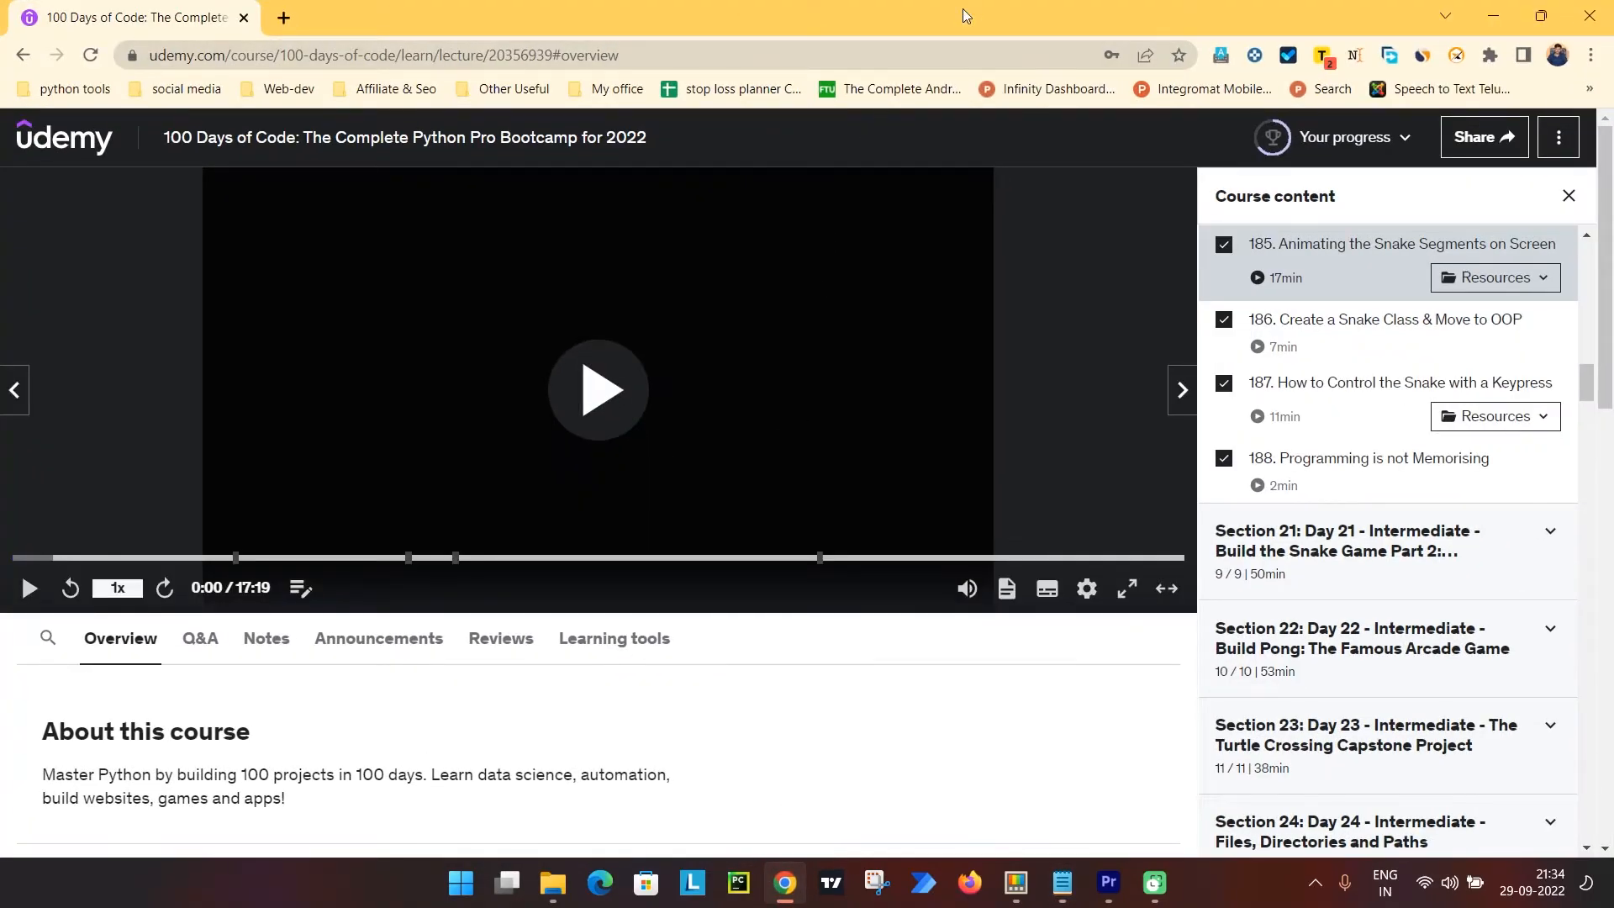
left_click_drag(961, 9, 828, 28)
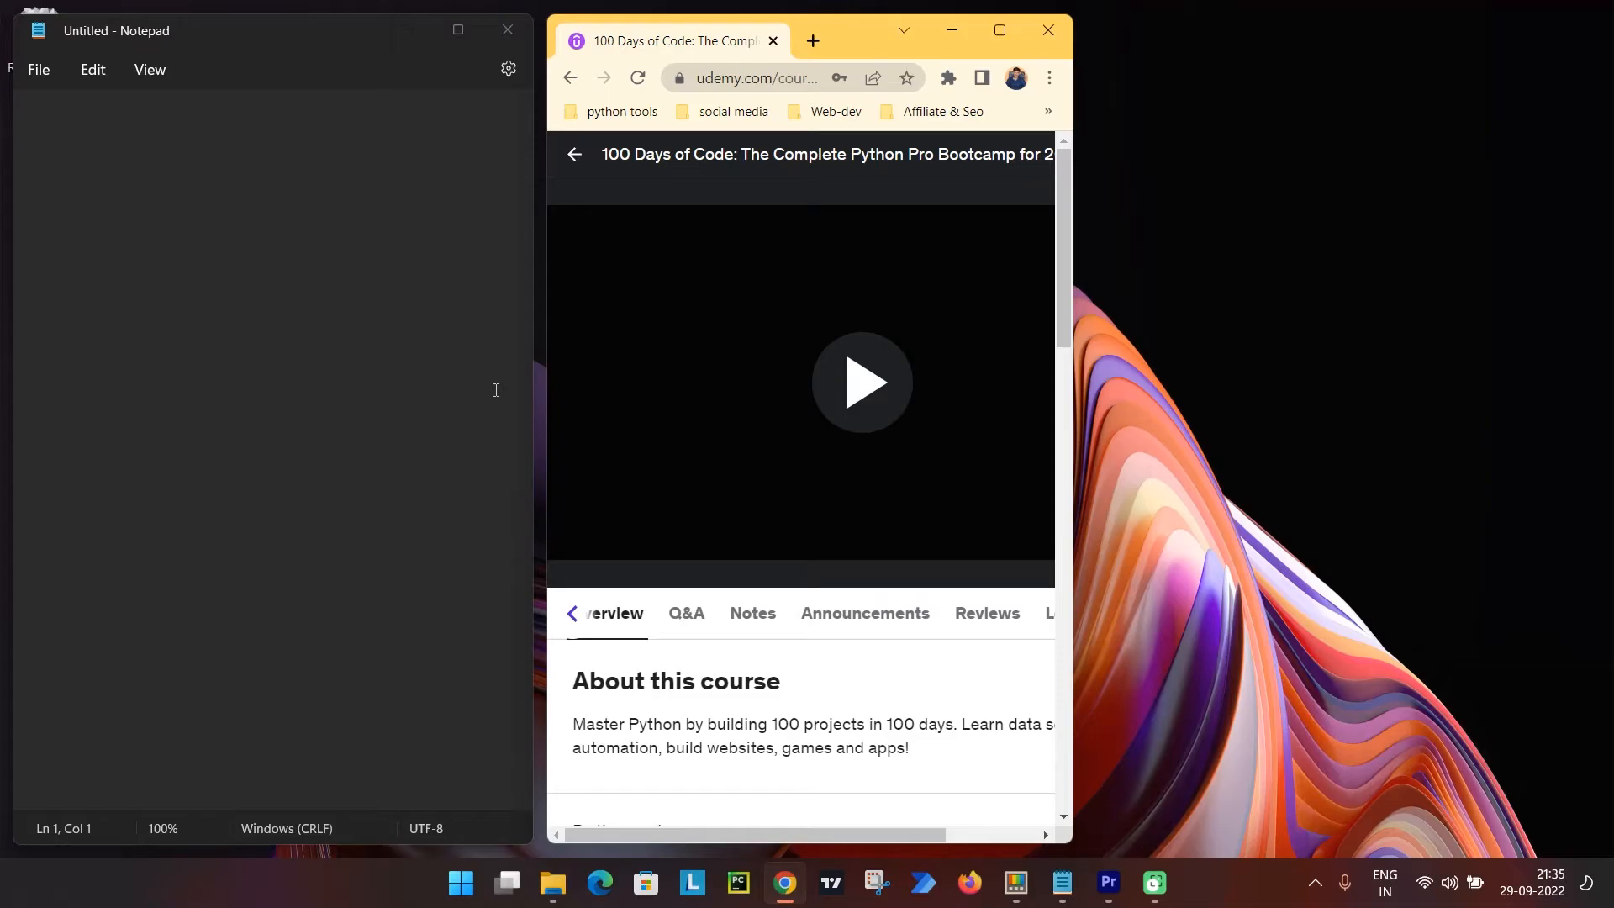
Return to PowerToys Settings and look over the FancyZones editor and zone behavior options.
left_click(1011, 884)
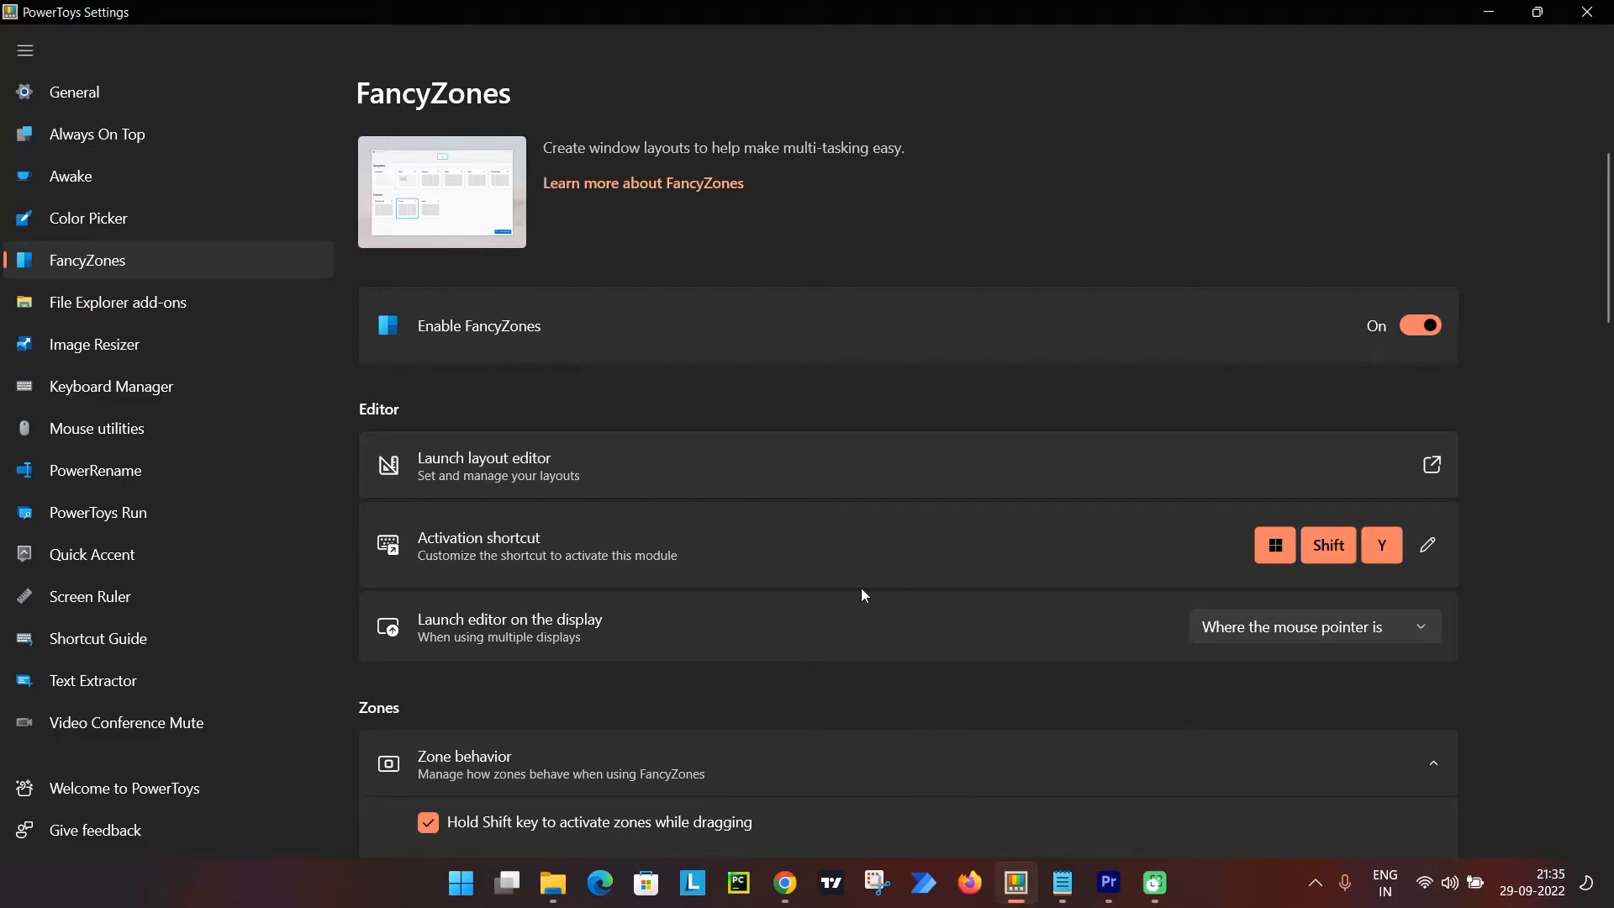
scroll(861, 595, "down", 3)
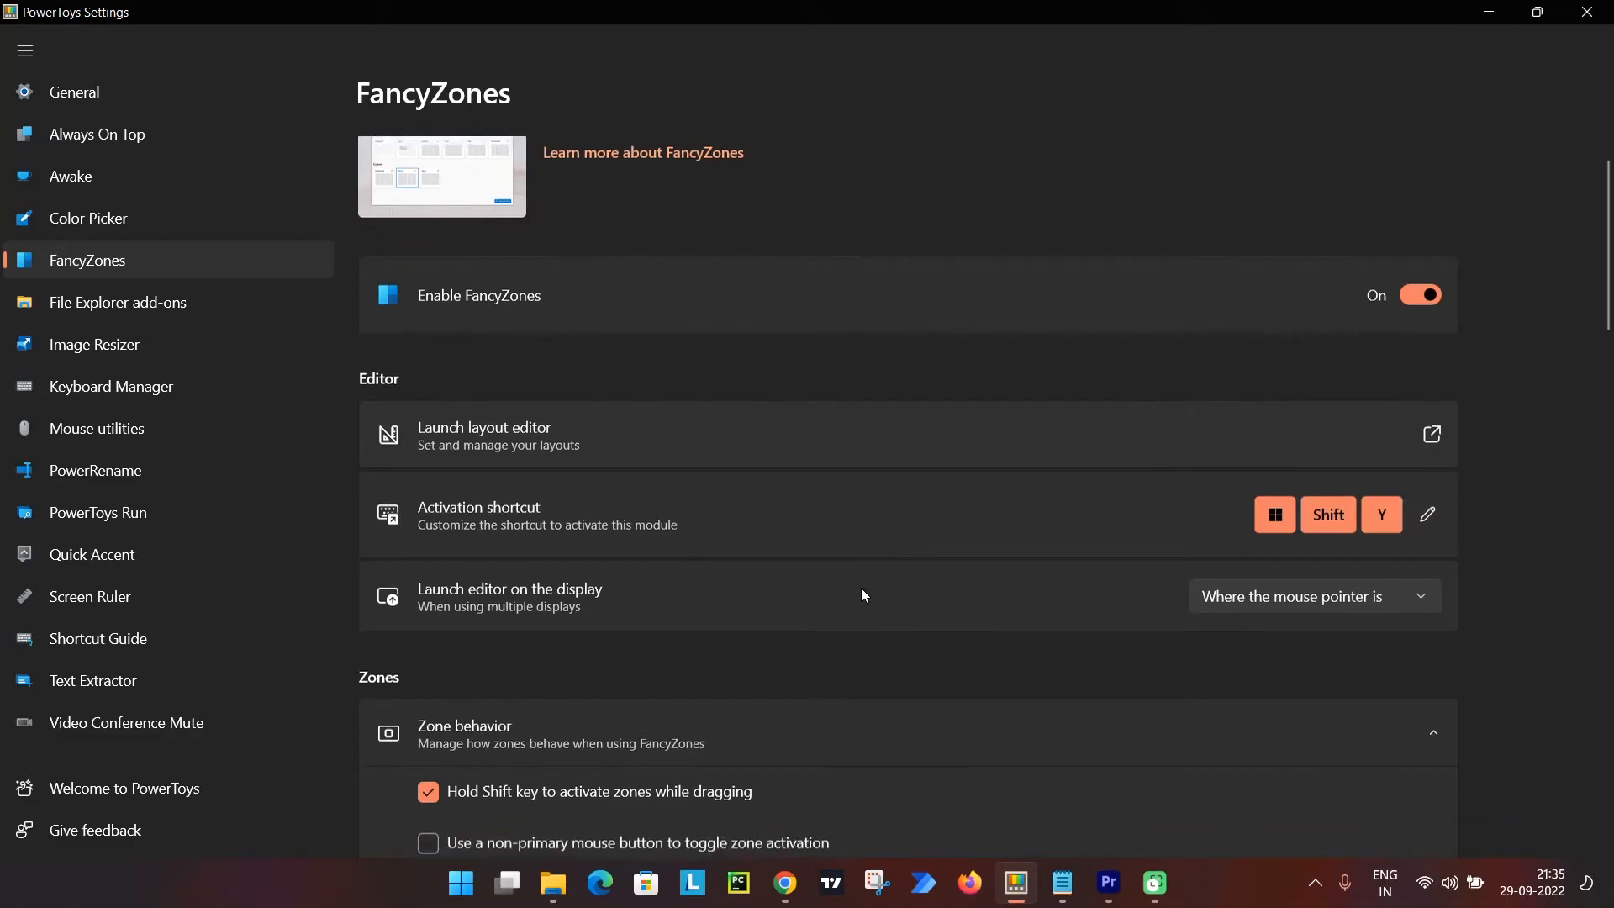
scroll(860, 588, "up", 3)
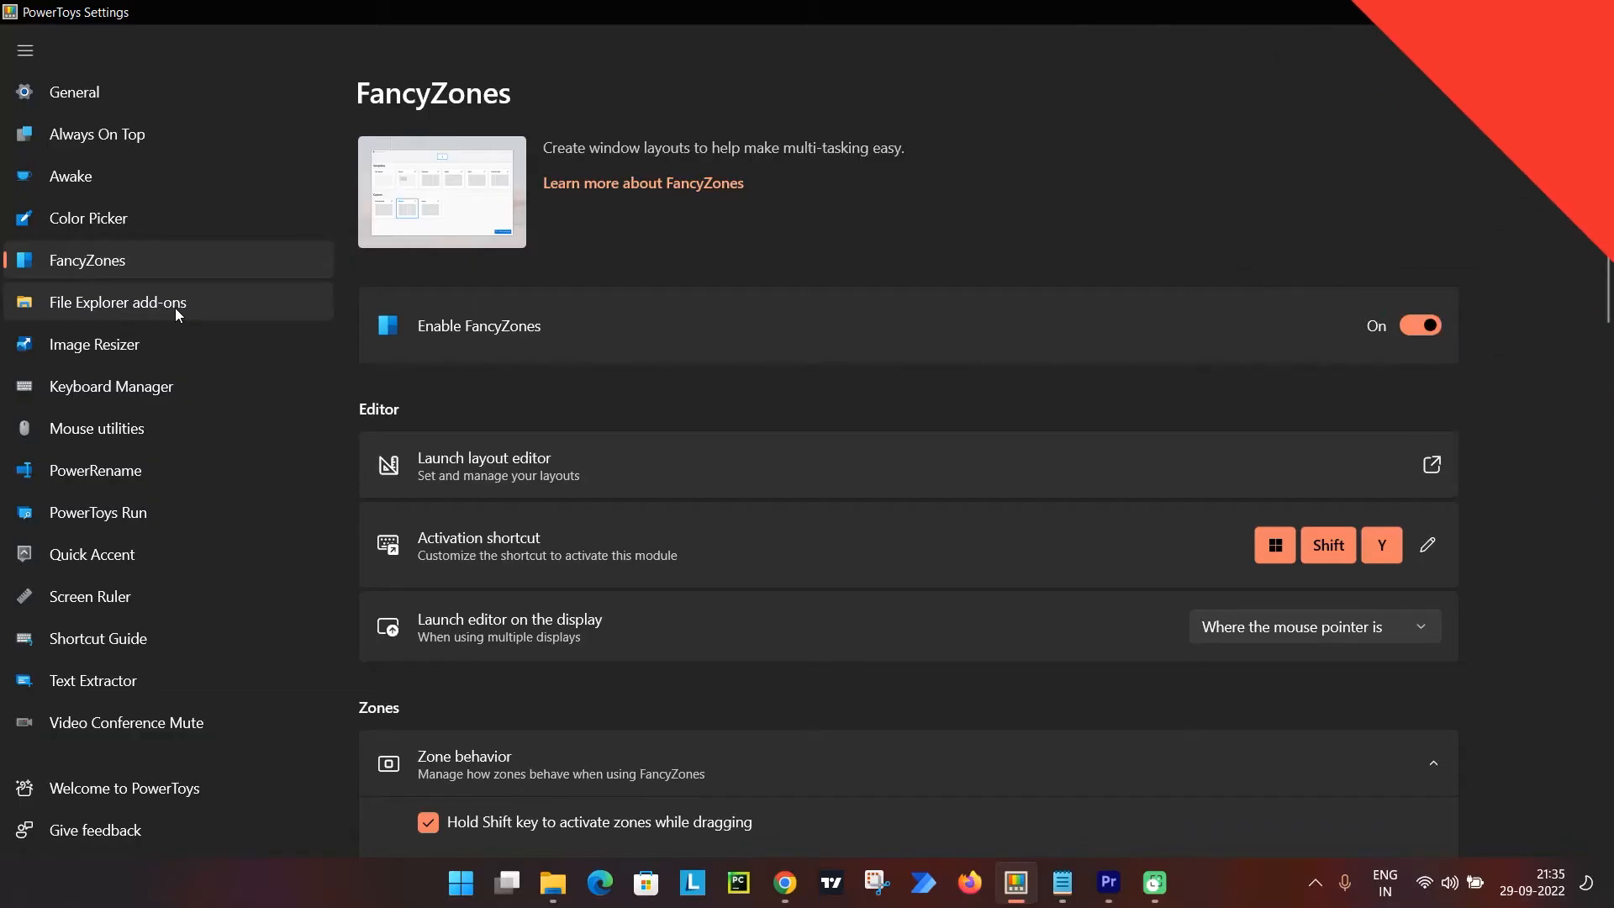
Open the File Explorer add-ons settings and review the file types supported by the Preview Pane.
left_click(175, 306)
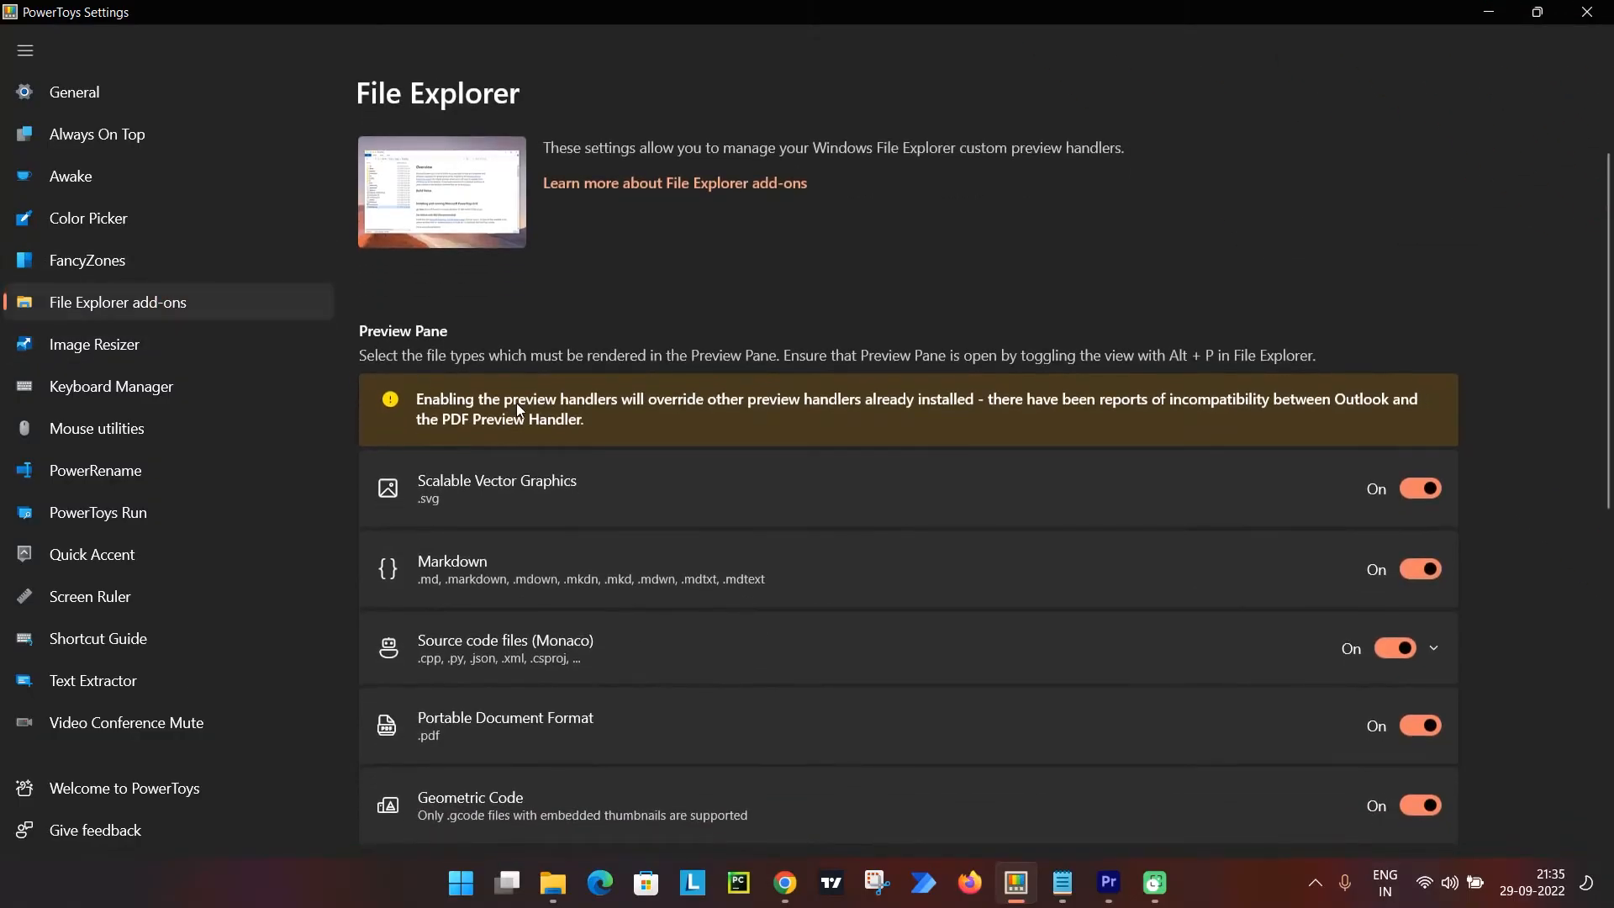
scroll(637, 397, "down", 3)
scroll(637, 397, "up", 3)
scroll(563, 422, "down", 6)
scroll(893, 487, "up", 6)
Switch to File Explorer at the flasktest folder and turn on the Preview pane.
left_click(553, 890)
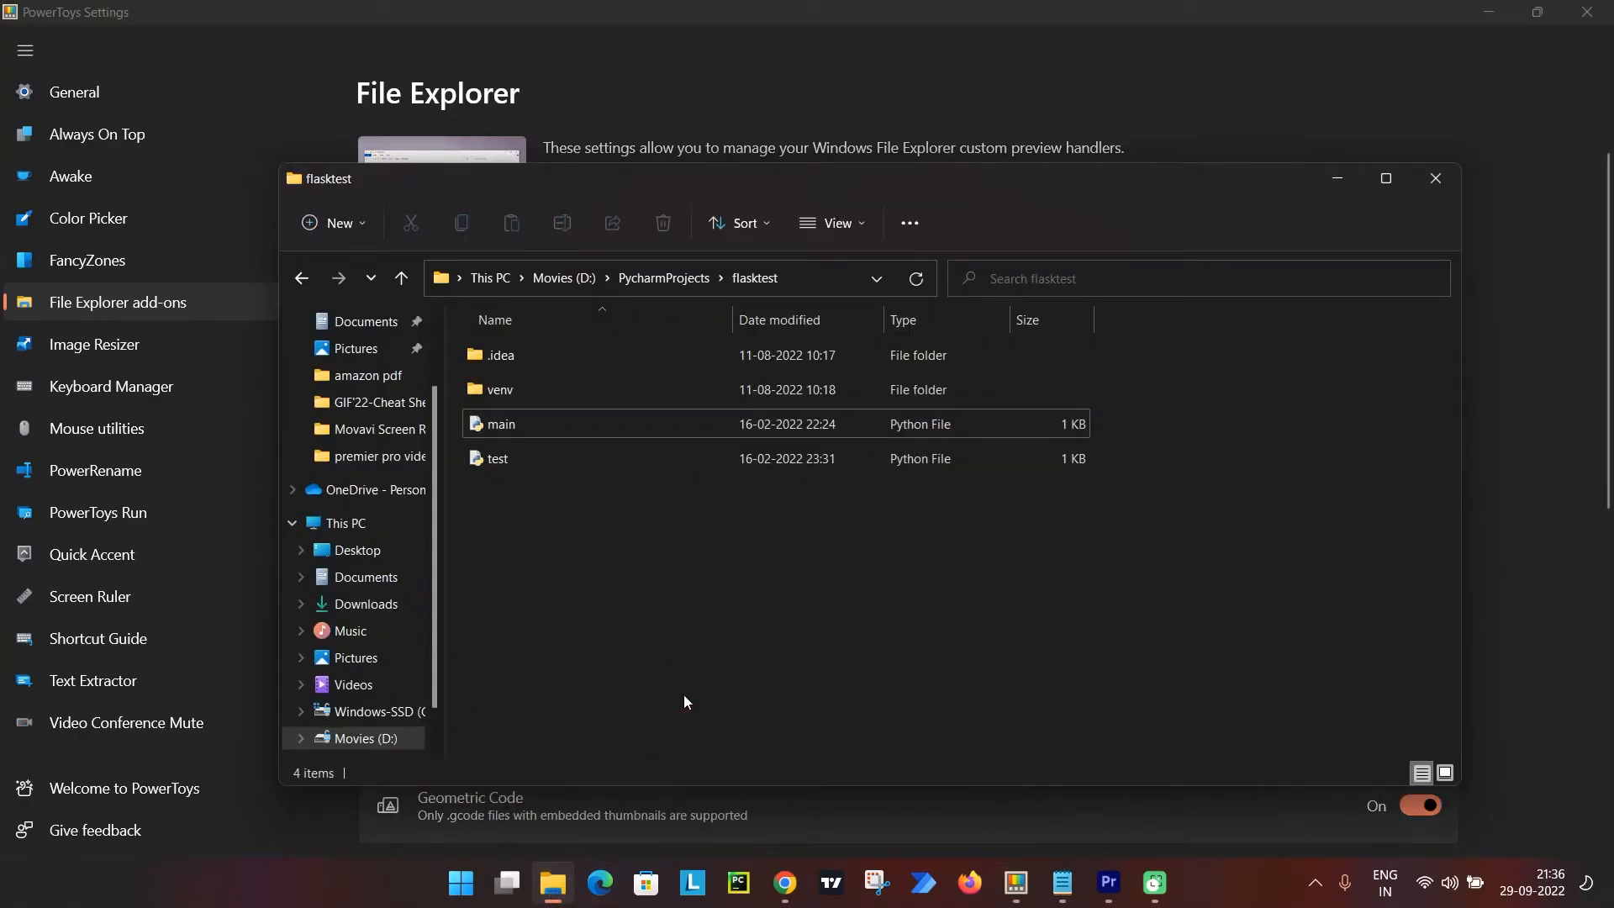
left_click(860, 229)
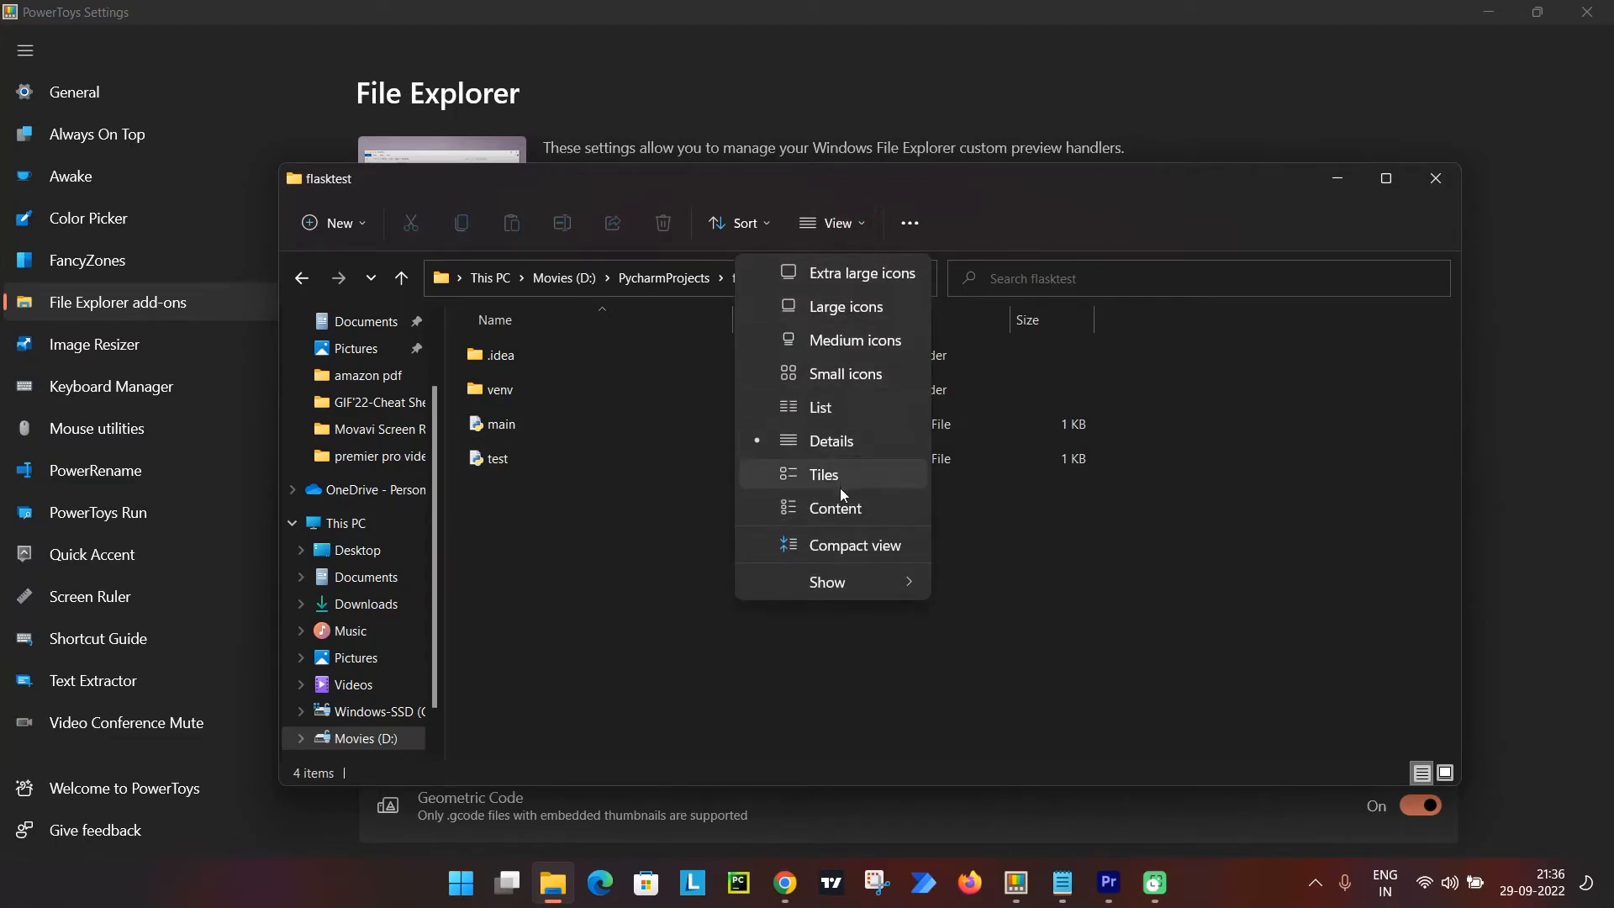
mouse_move(841, 591)
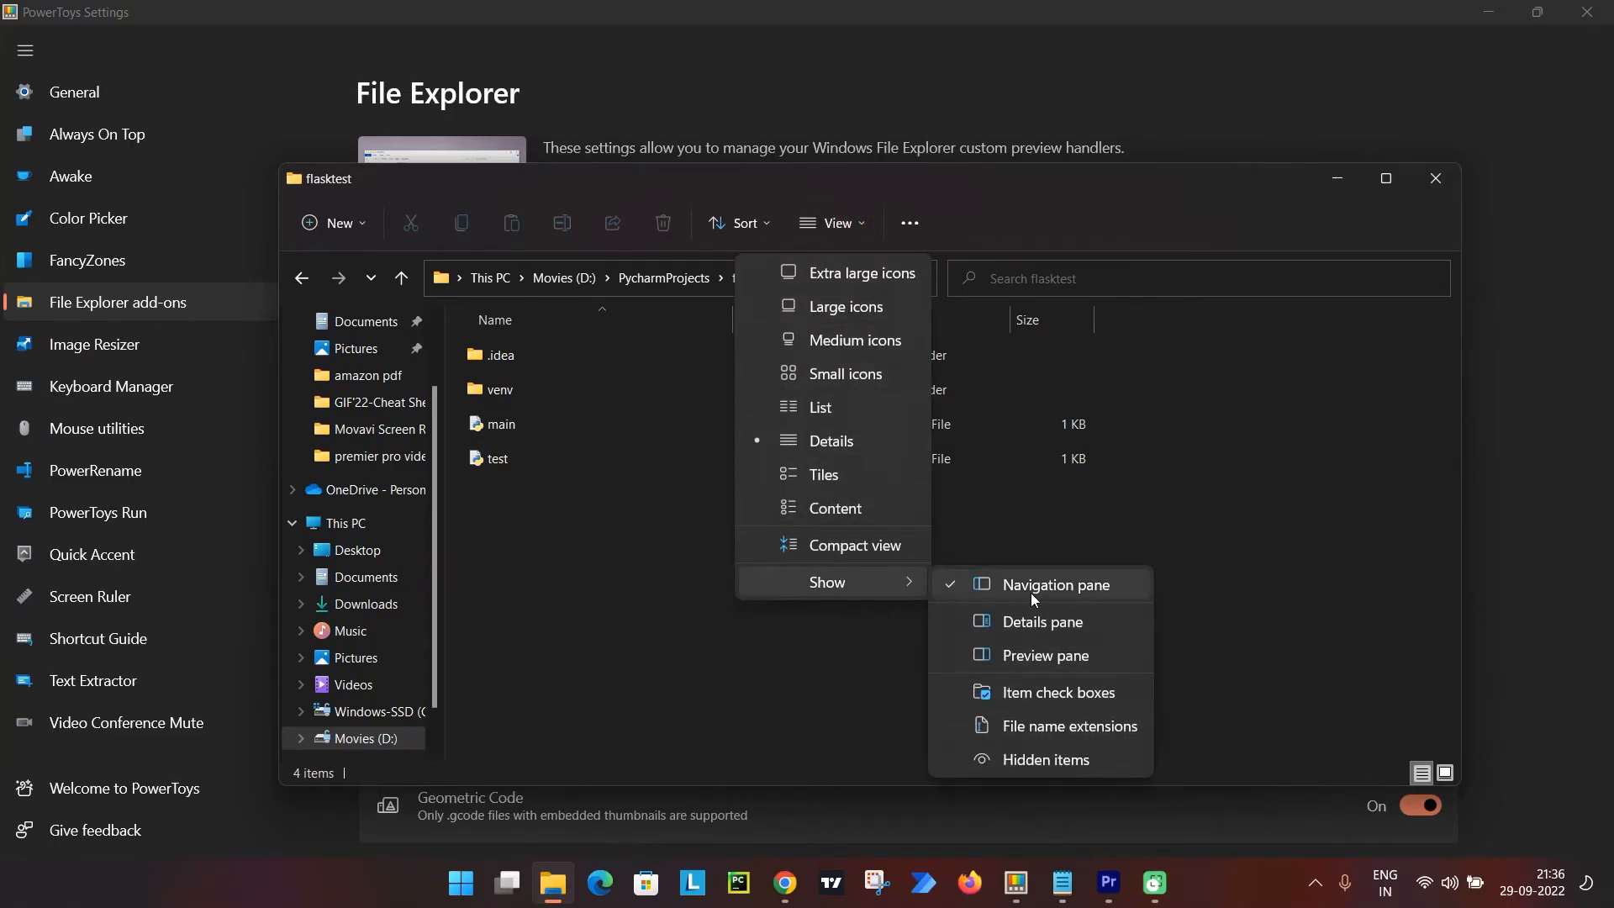
left_click(1025, 656)
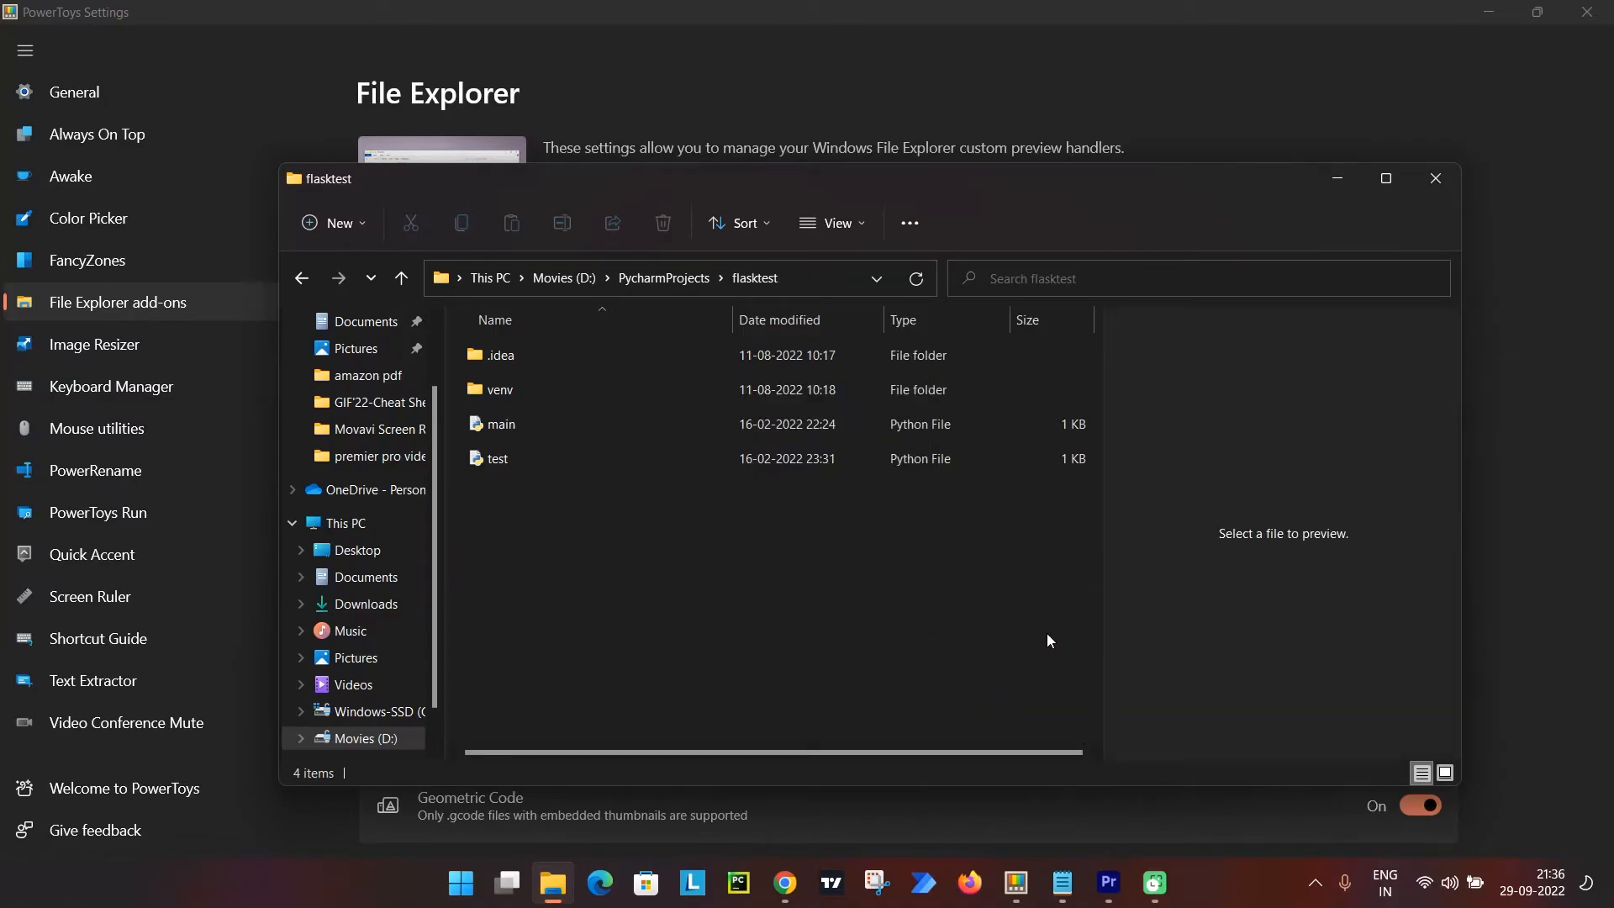
Preview the code of the test and main Python files, and widen the preview pane.
left_click(497, 464)
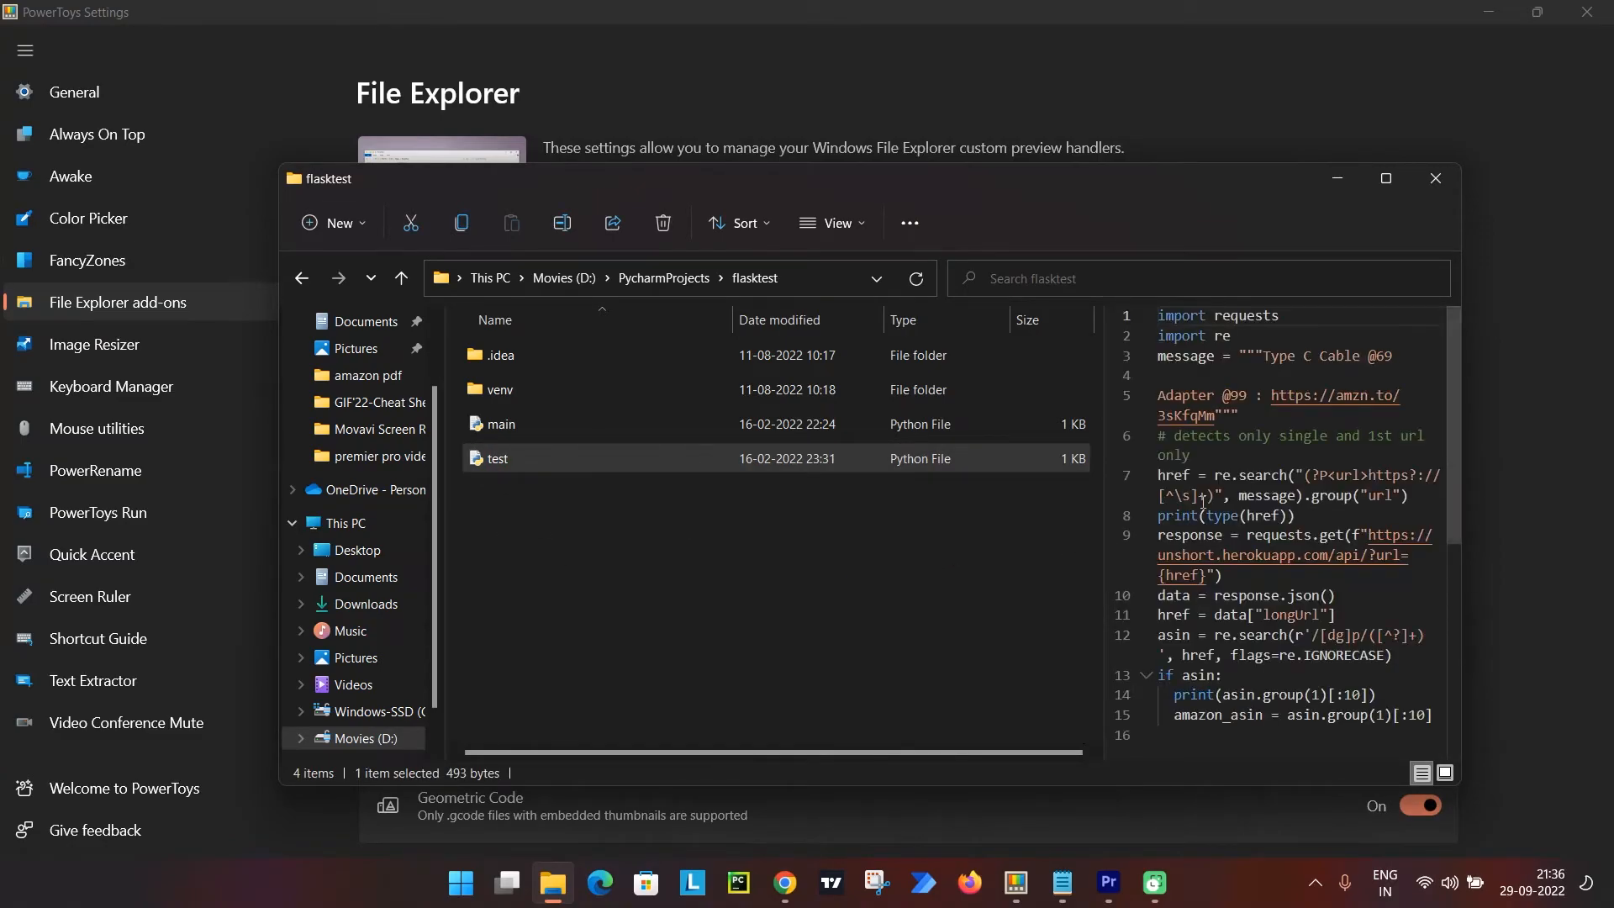
scroll(1203, 502, "down", 1)
left_click(521, 434)
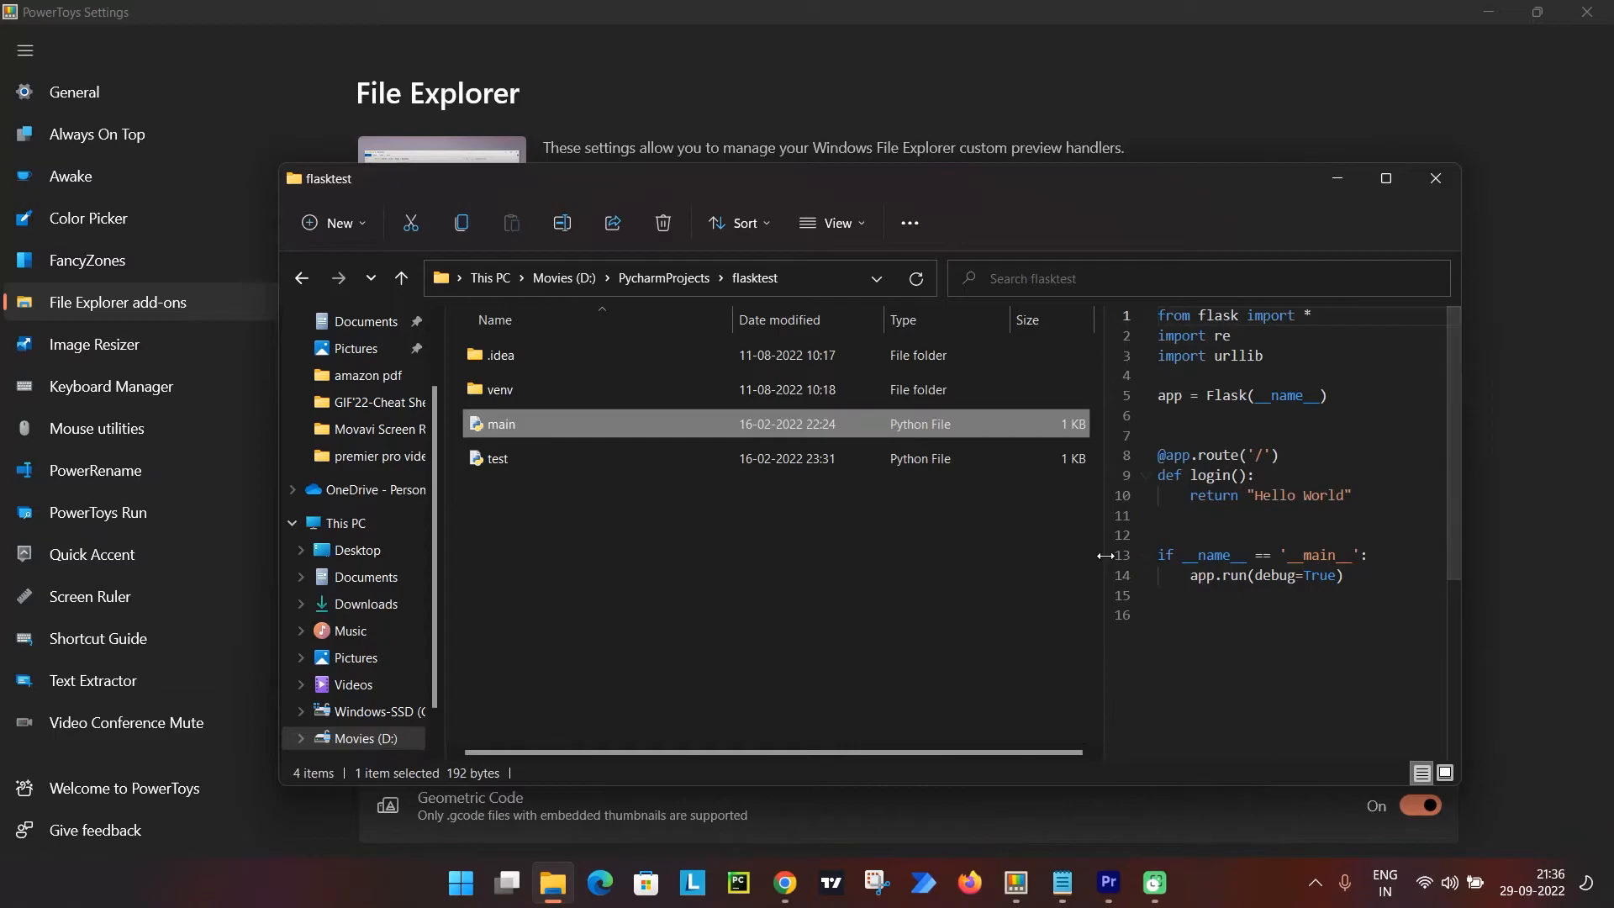
left_click_drag(1105, 555, 1057, 561)
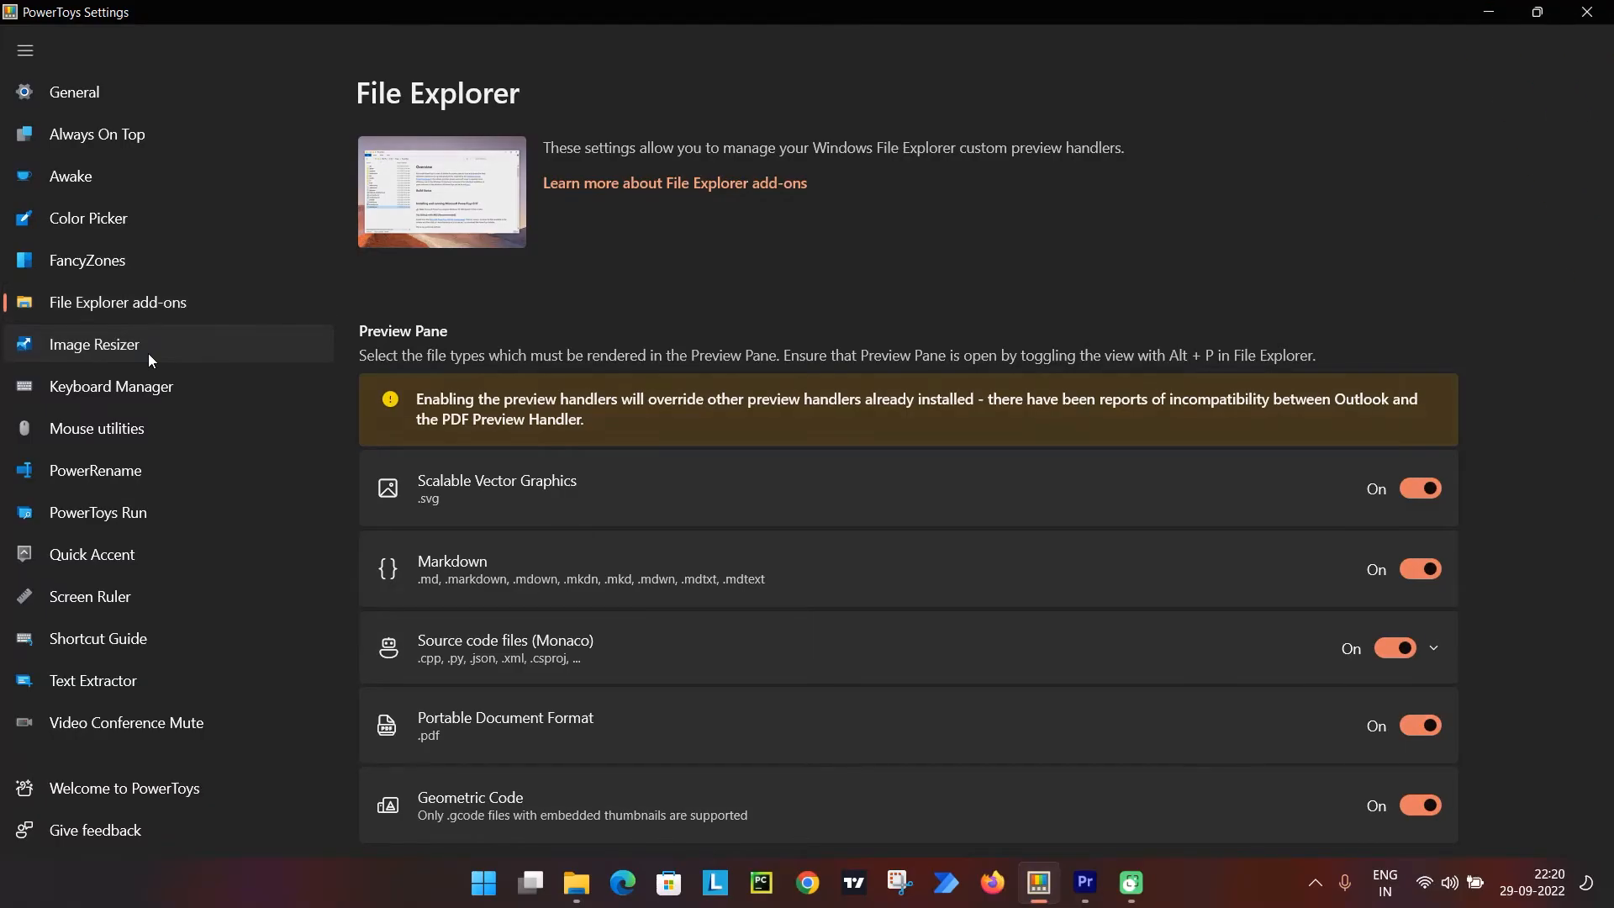
In PowerToys Settings, enable Image Resizer and look over its preset image sizes.
left_click(149, 353)
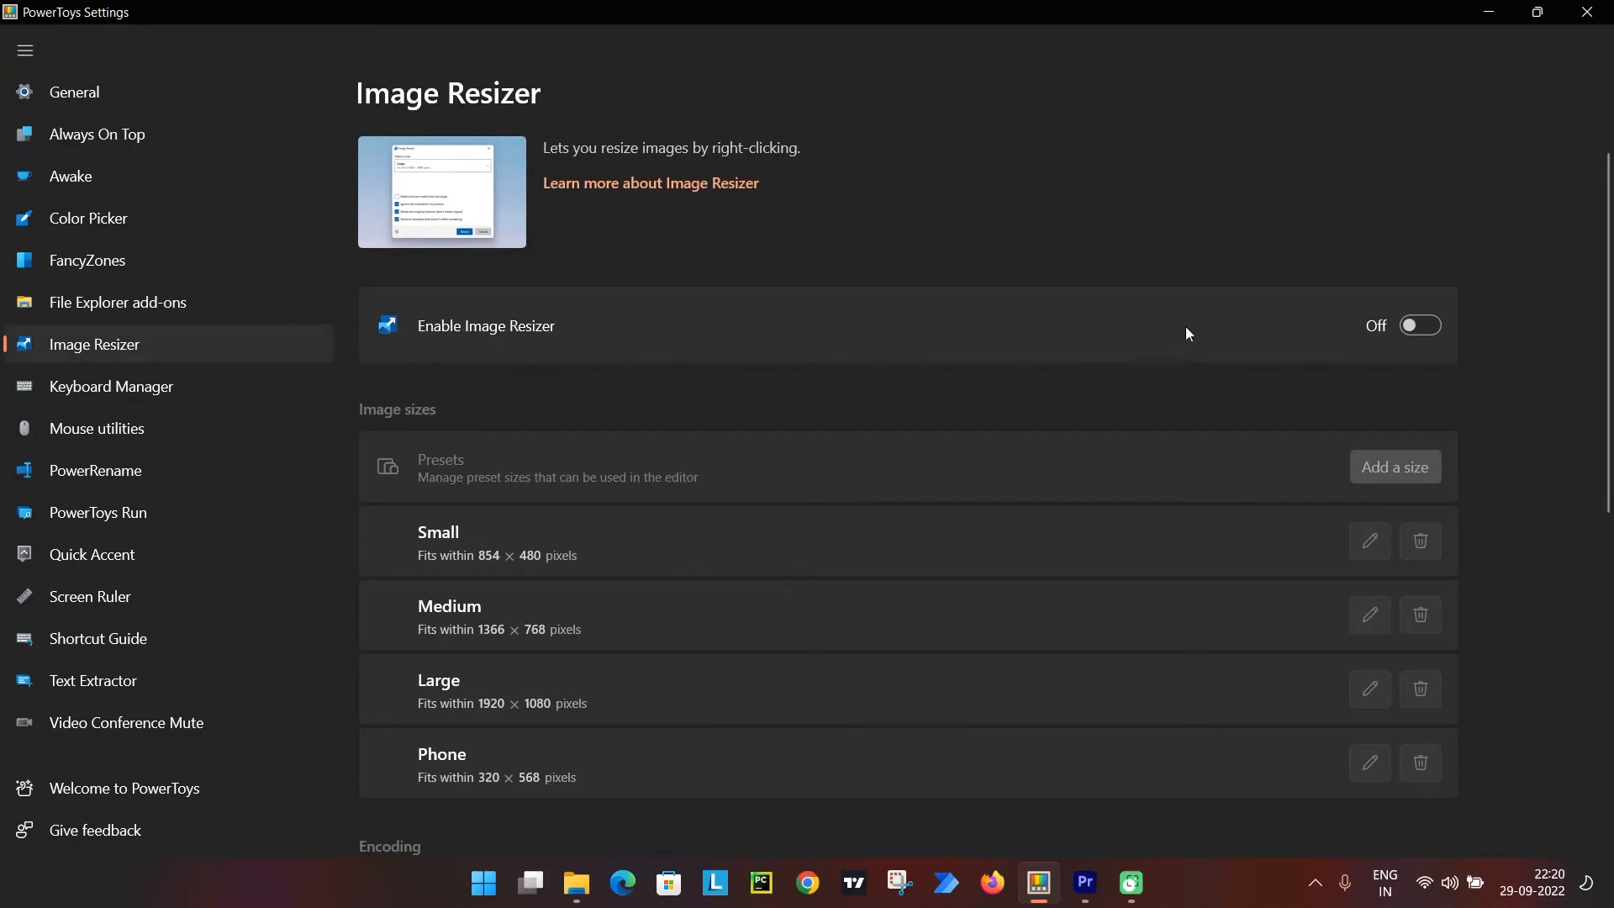
left_click(1409, 323)
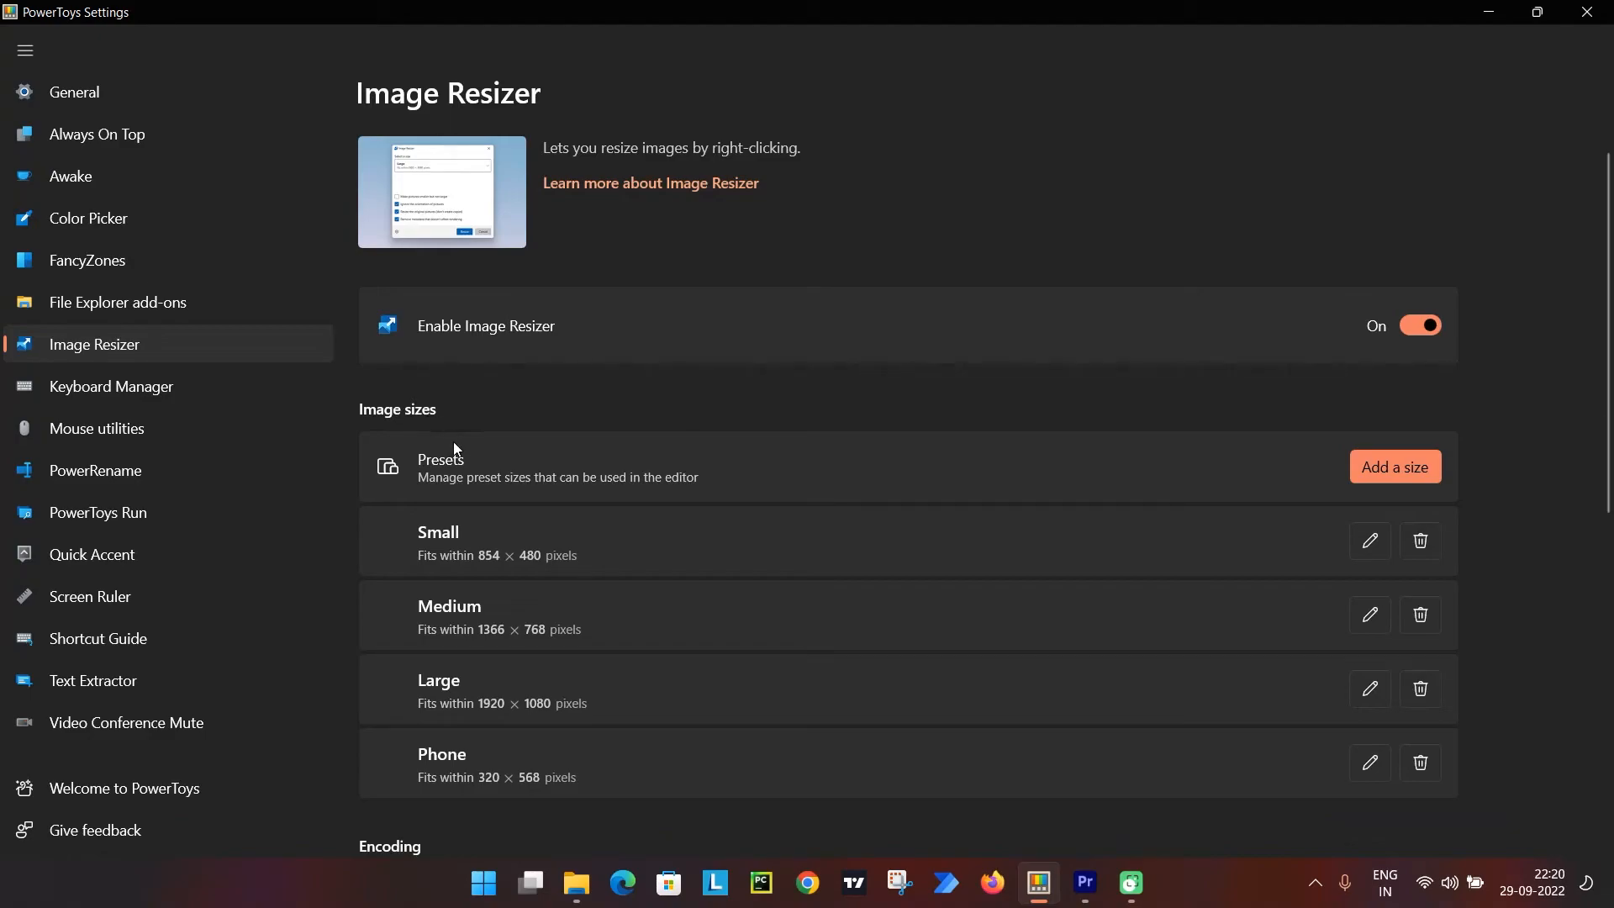
scroll(736, 429, "down", 3)
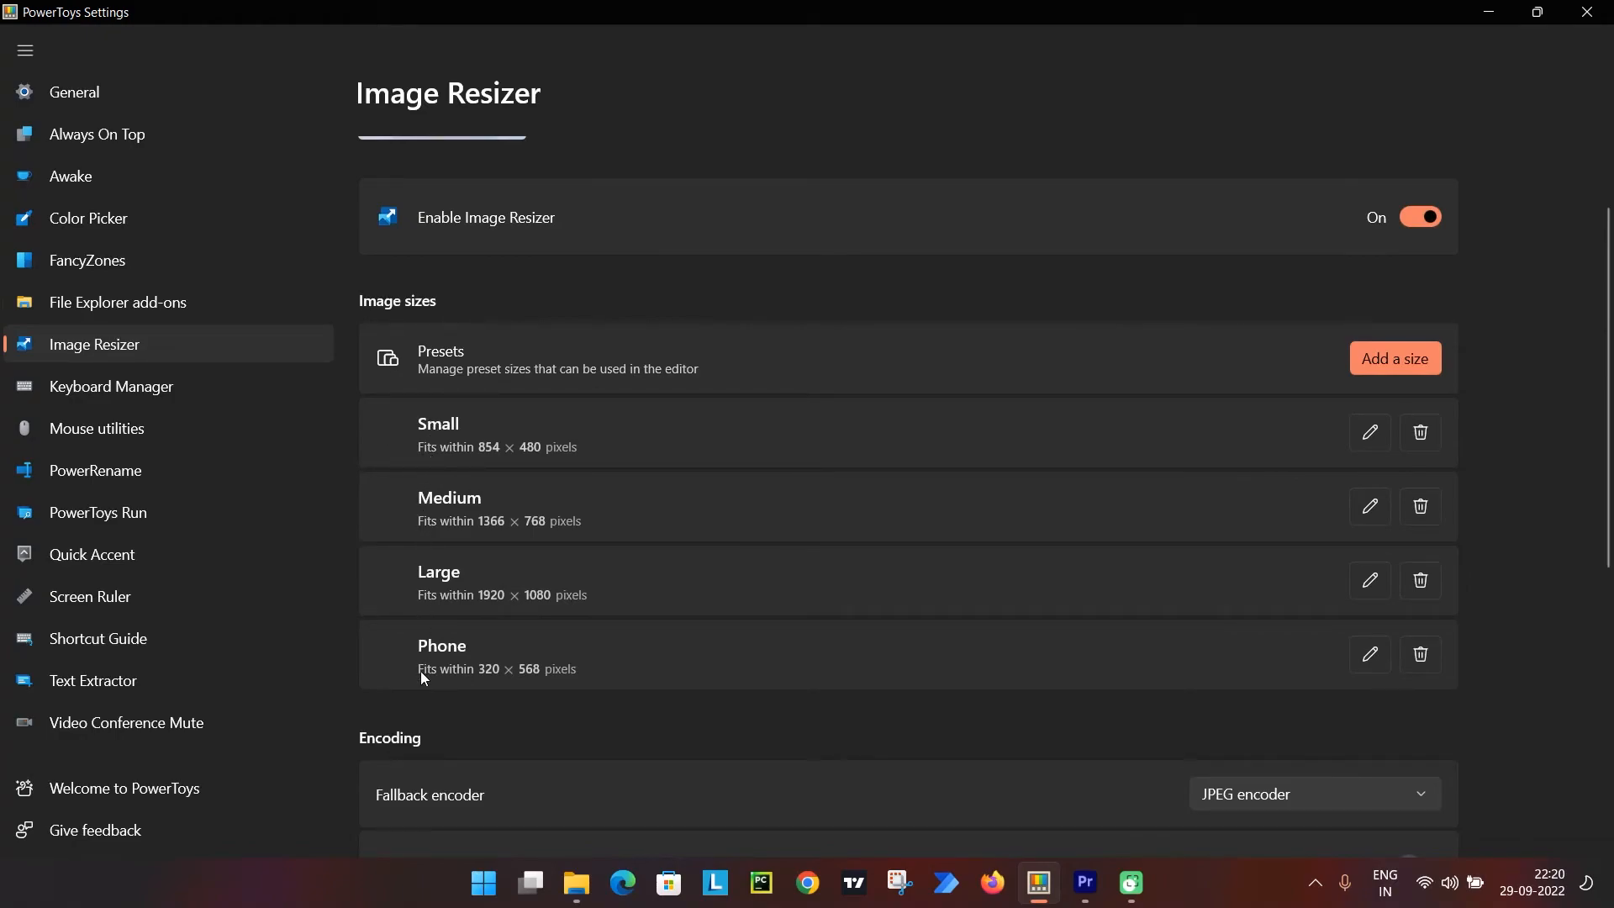
Add a new image size preset with a width of 320 and a height of 280.
left_click(1410, 368)
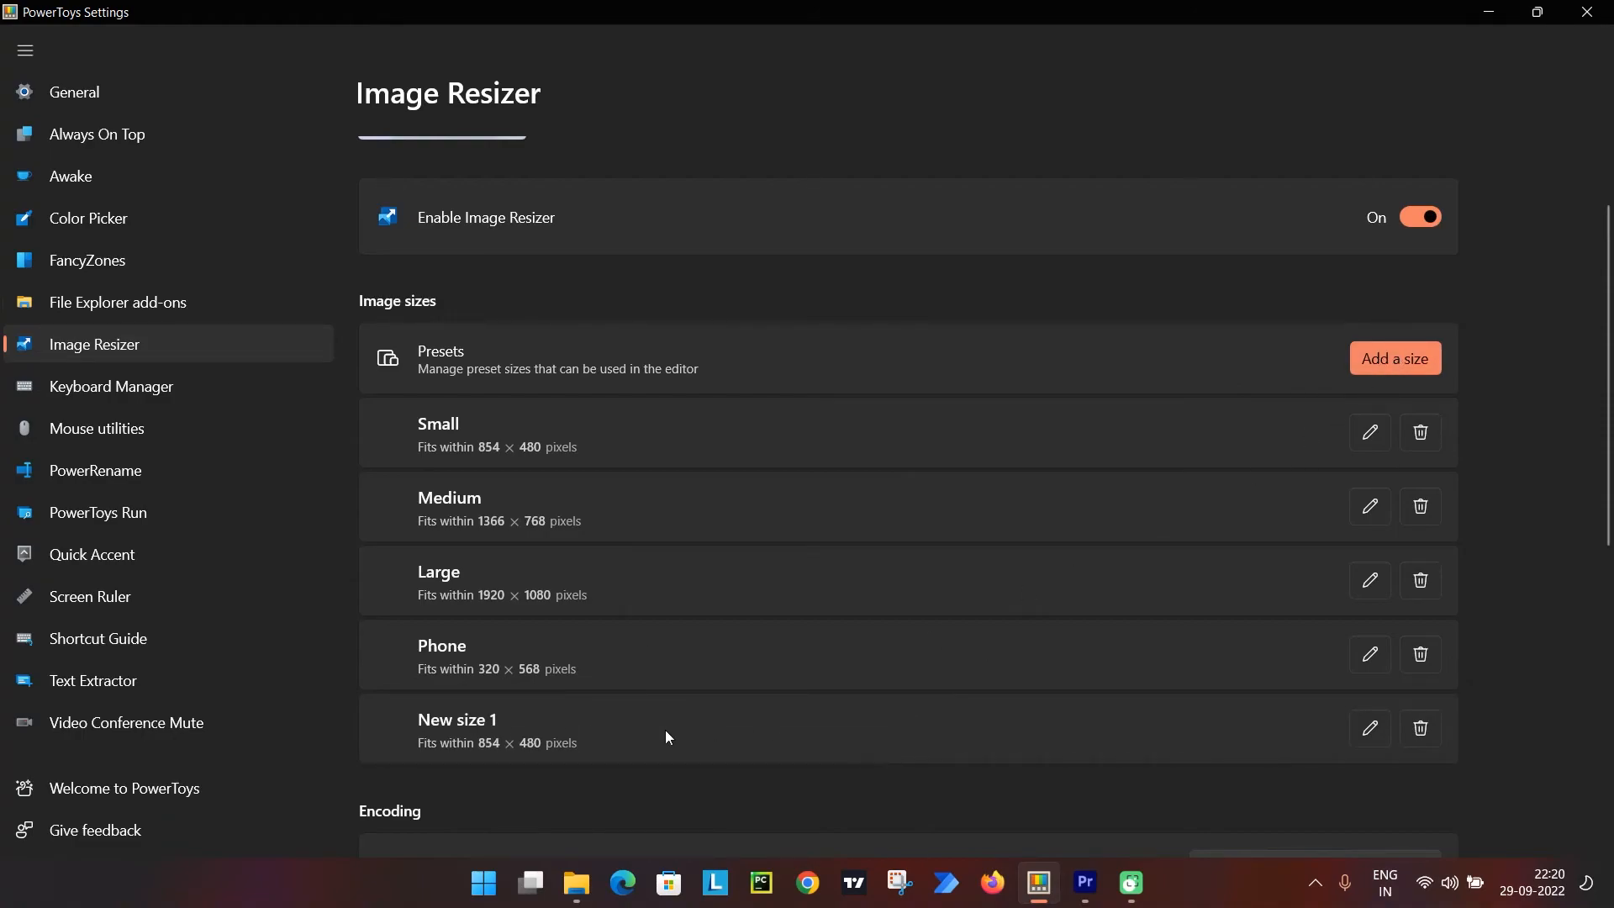
left_click(1370, 731)
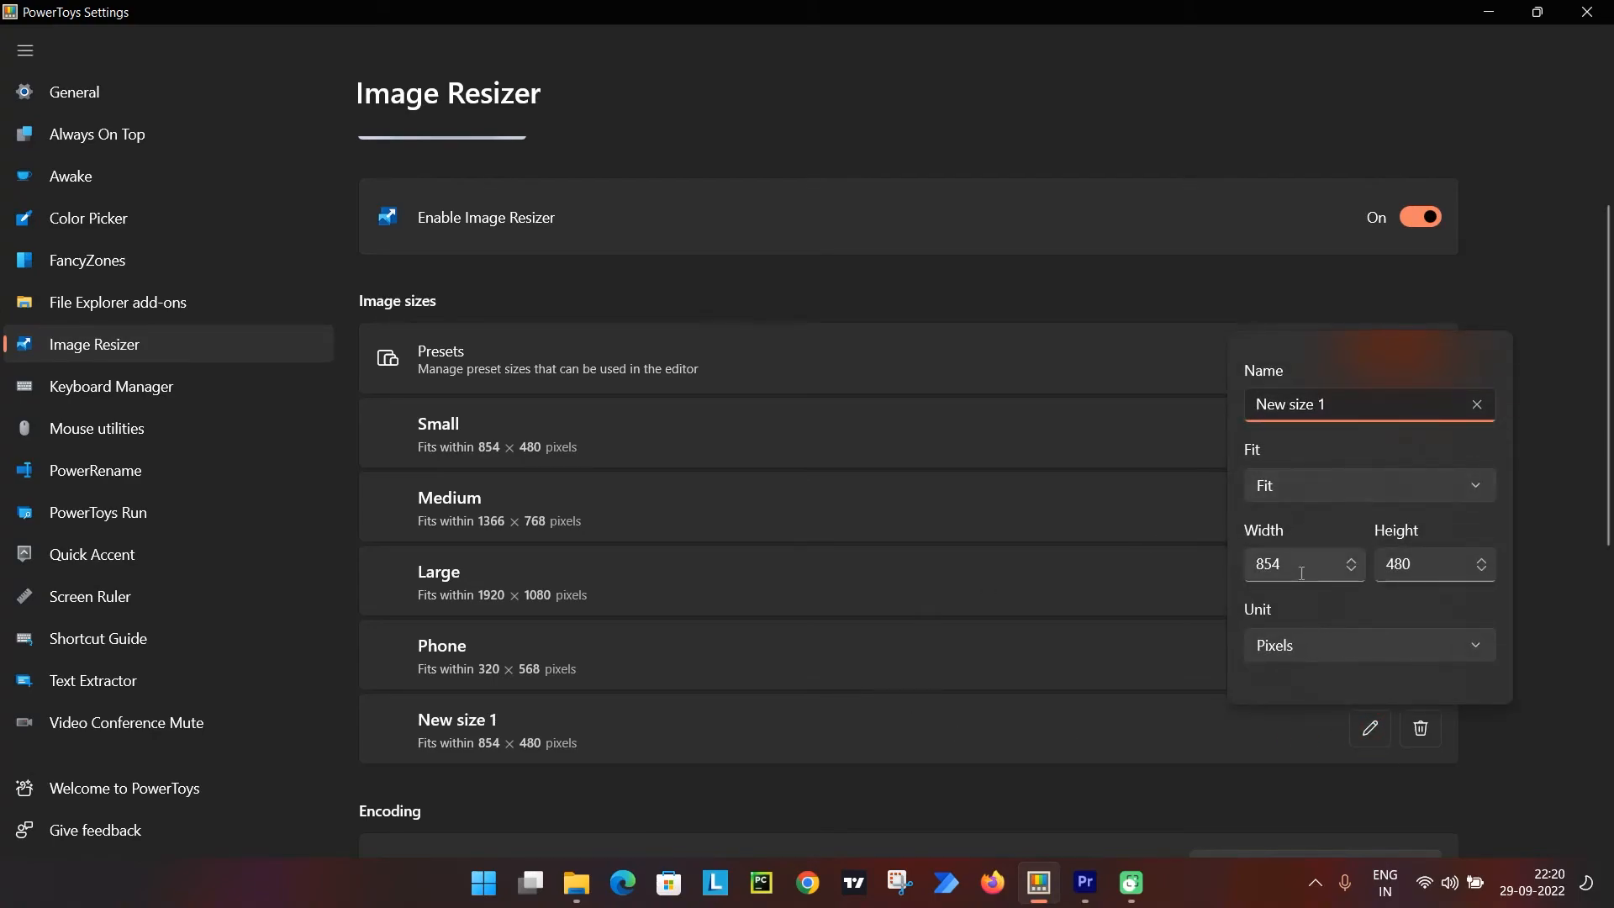
left_click(1252, 571)
type("320")
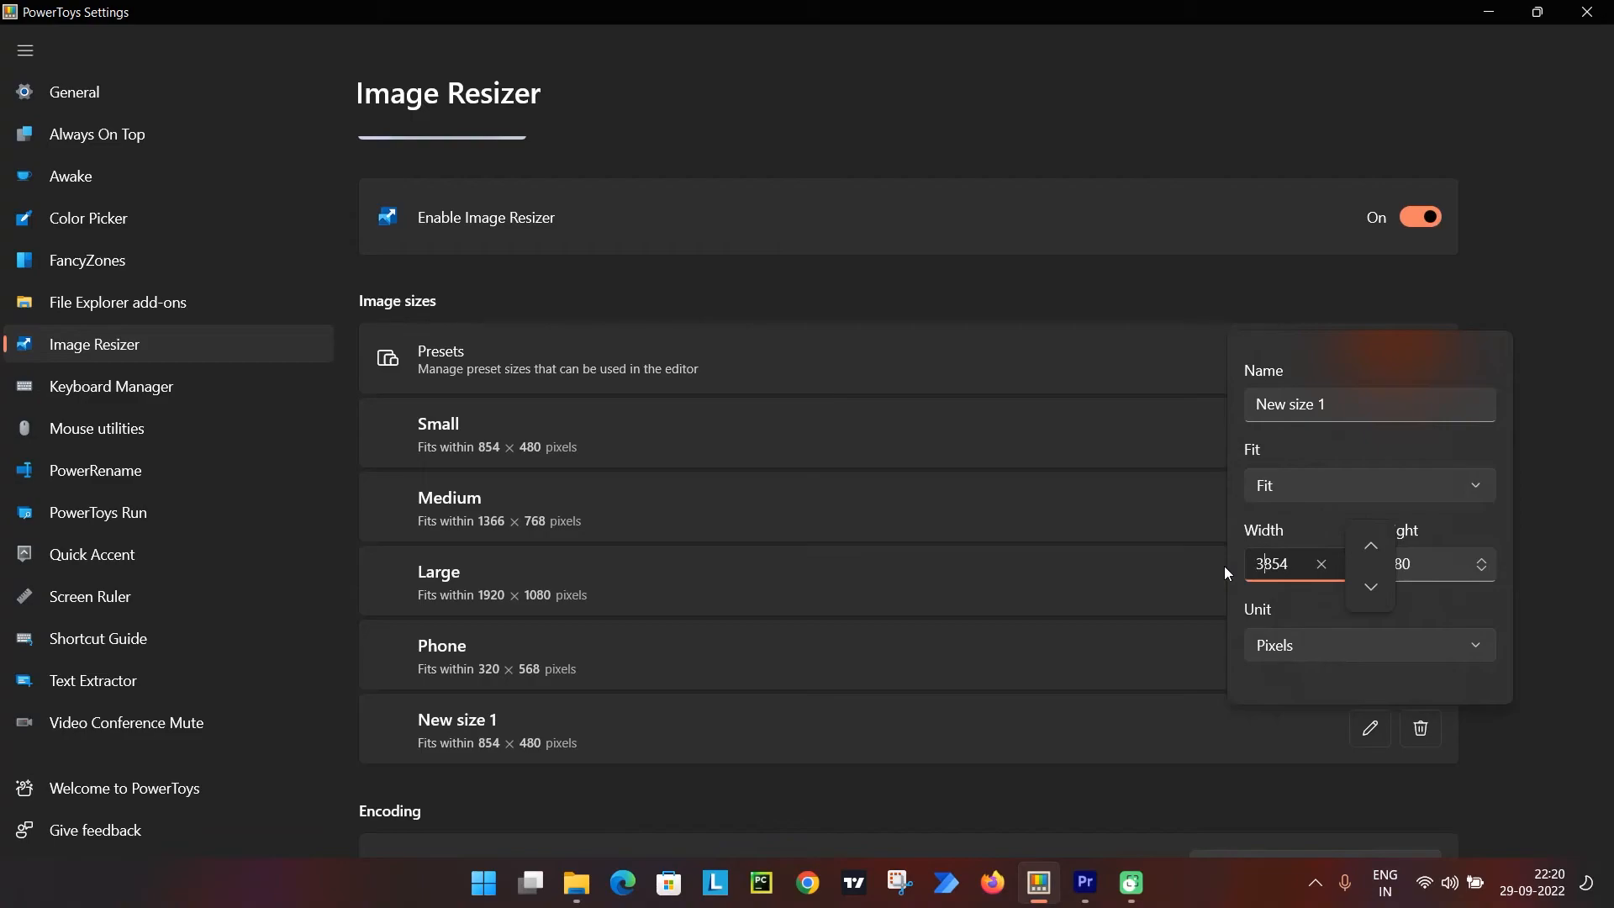
key("Delete")
key("Delete")
key("Delete")
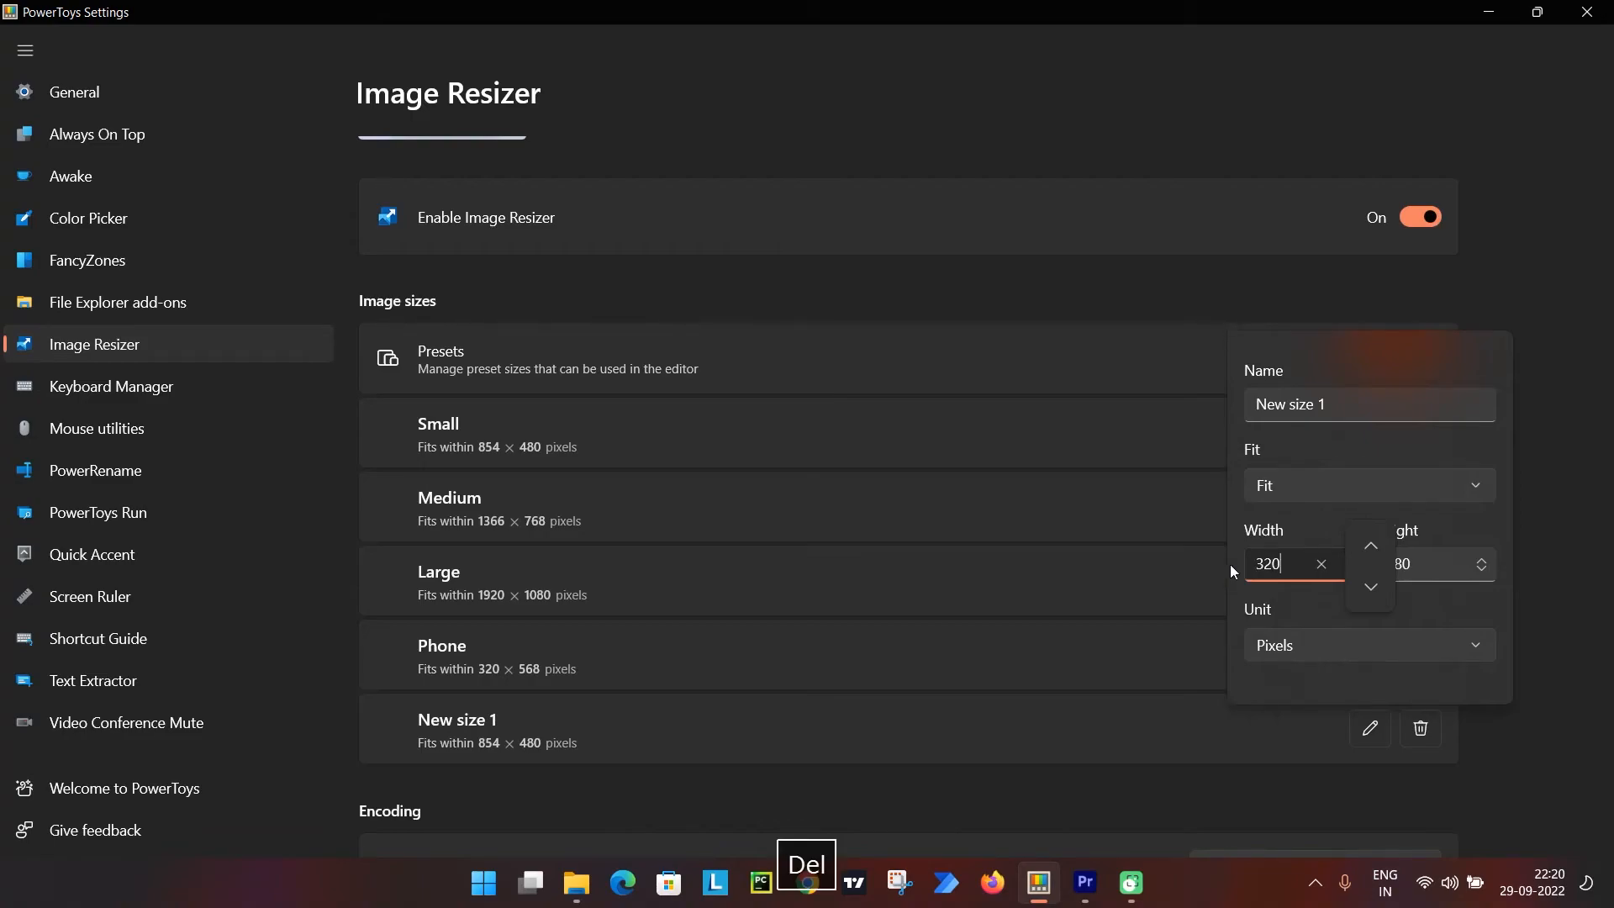
double_click(1427, 563)
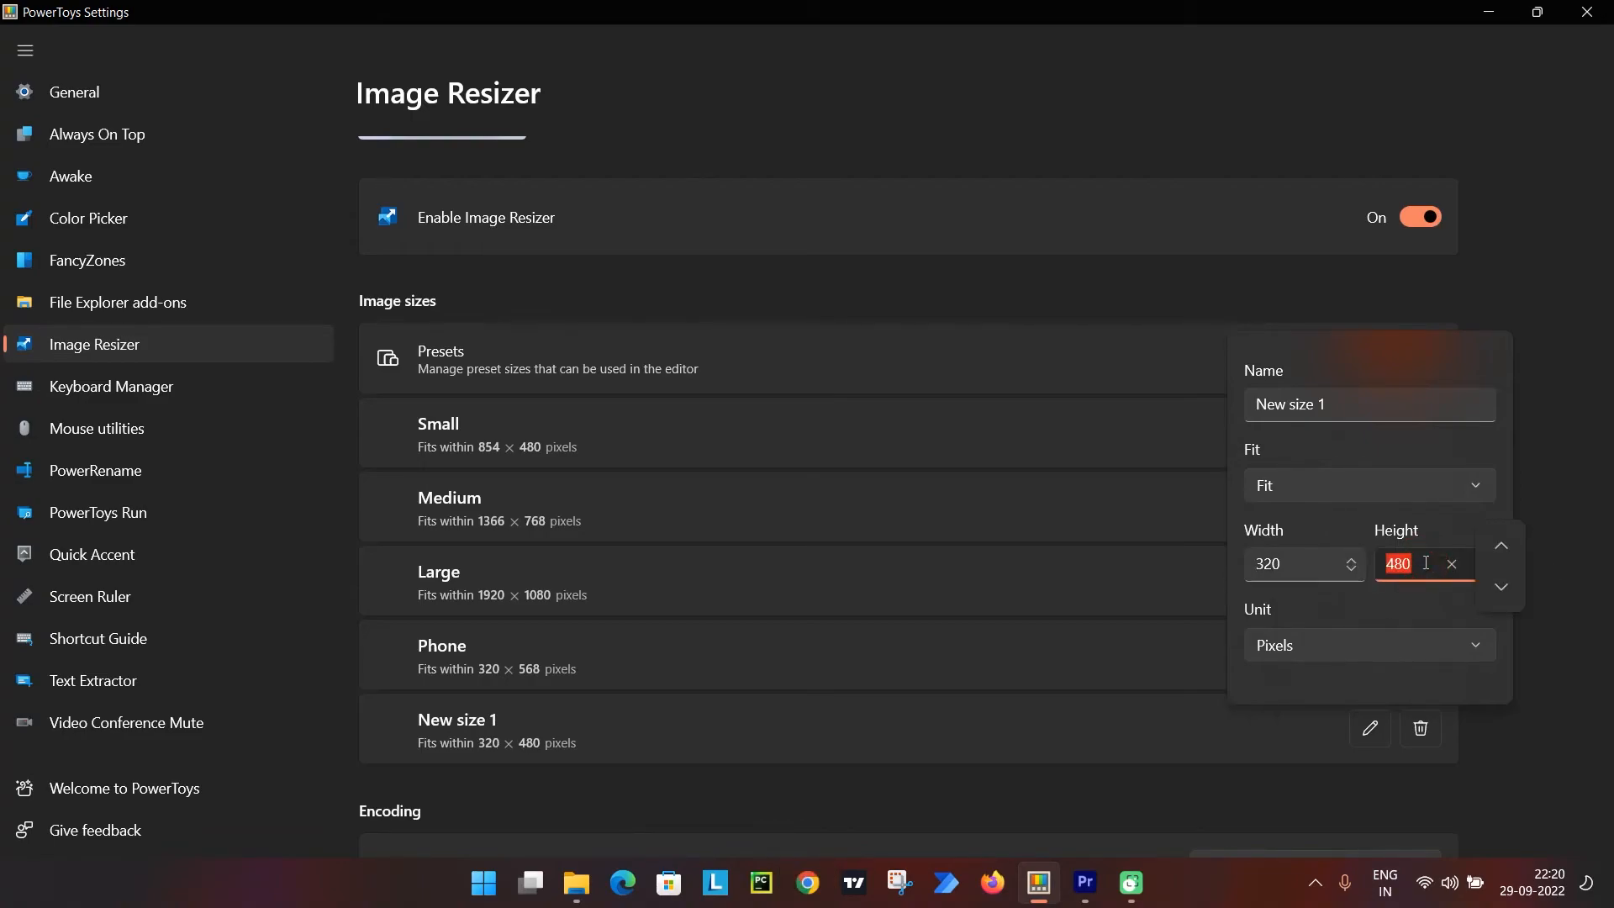
type("280")
Name the new size preset "mini", keep Pixels as its unit after checking the alternatives, and close the preset editor.
left_click_drag(1355, 406, 1222, 395)
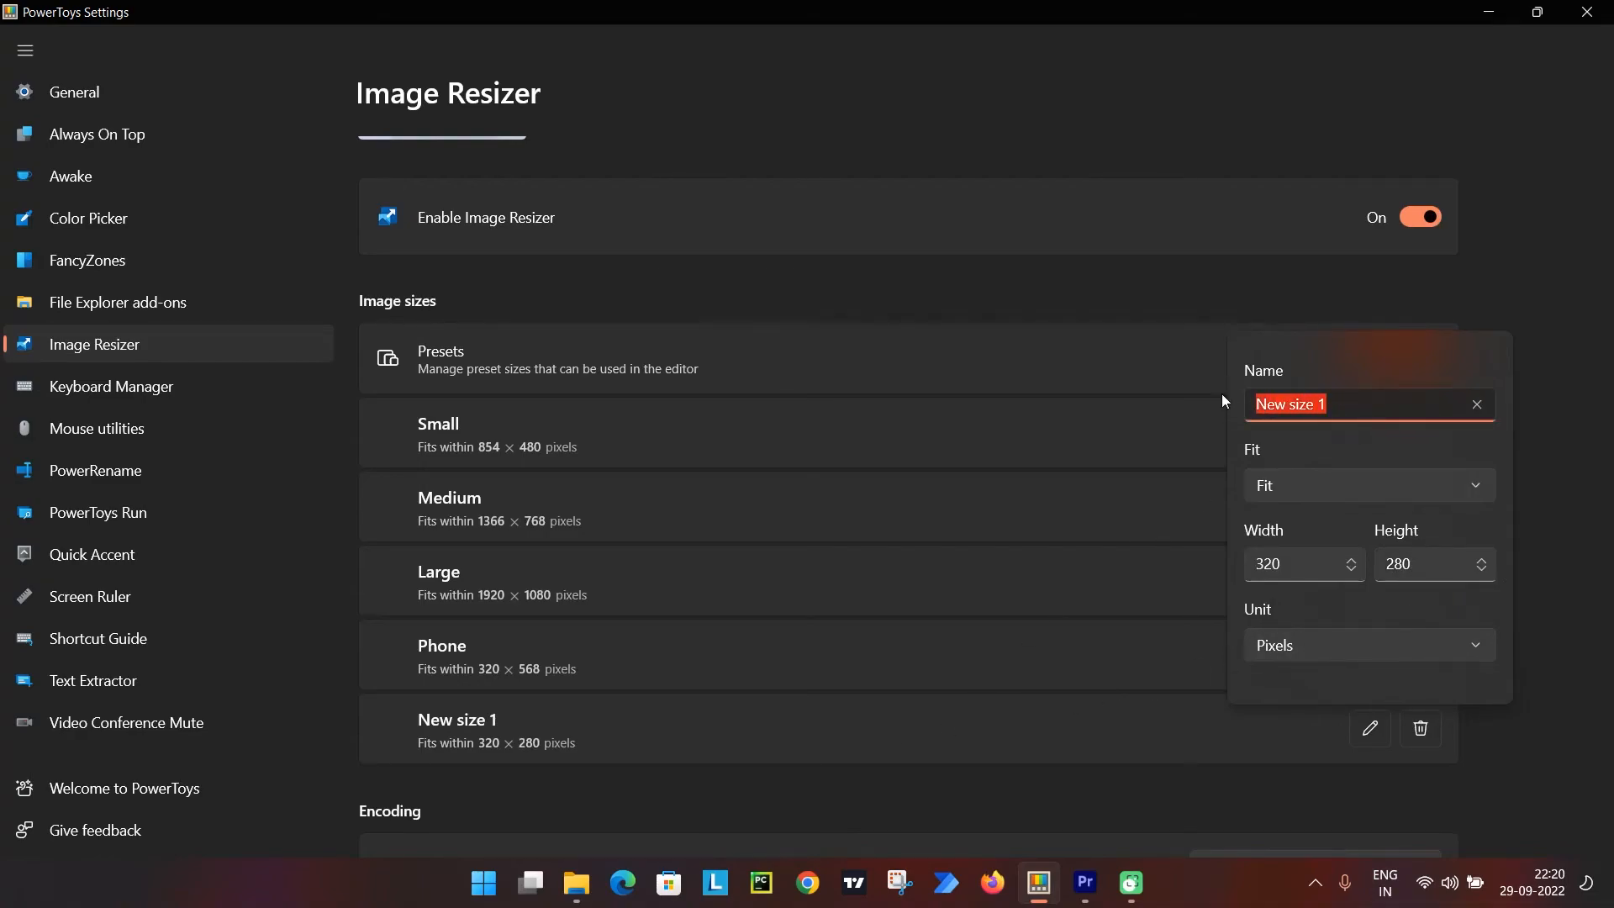
type("mini")
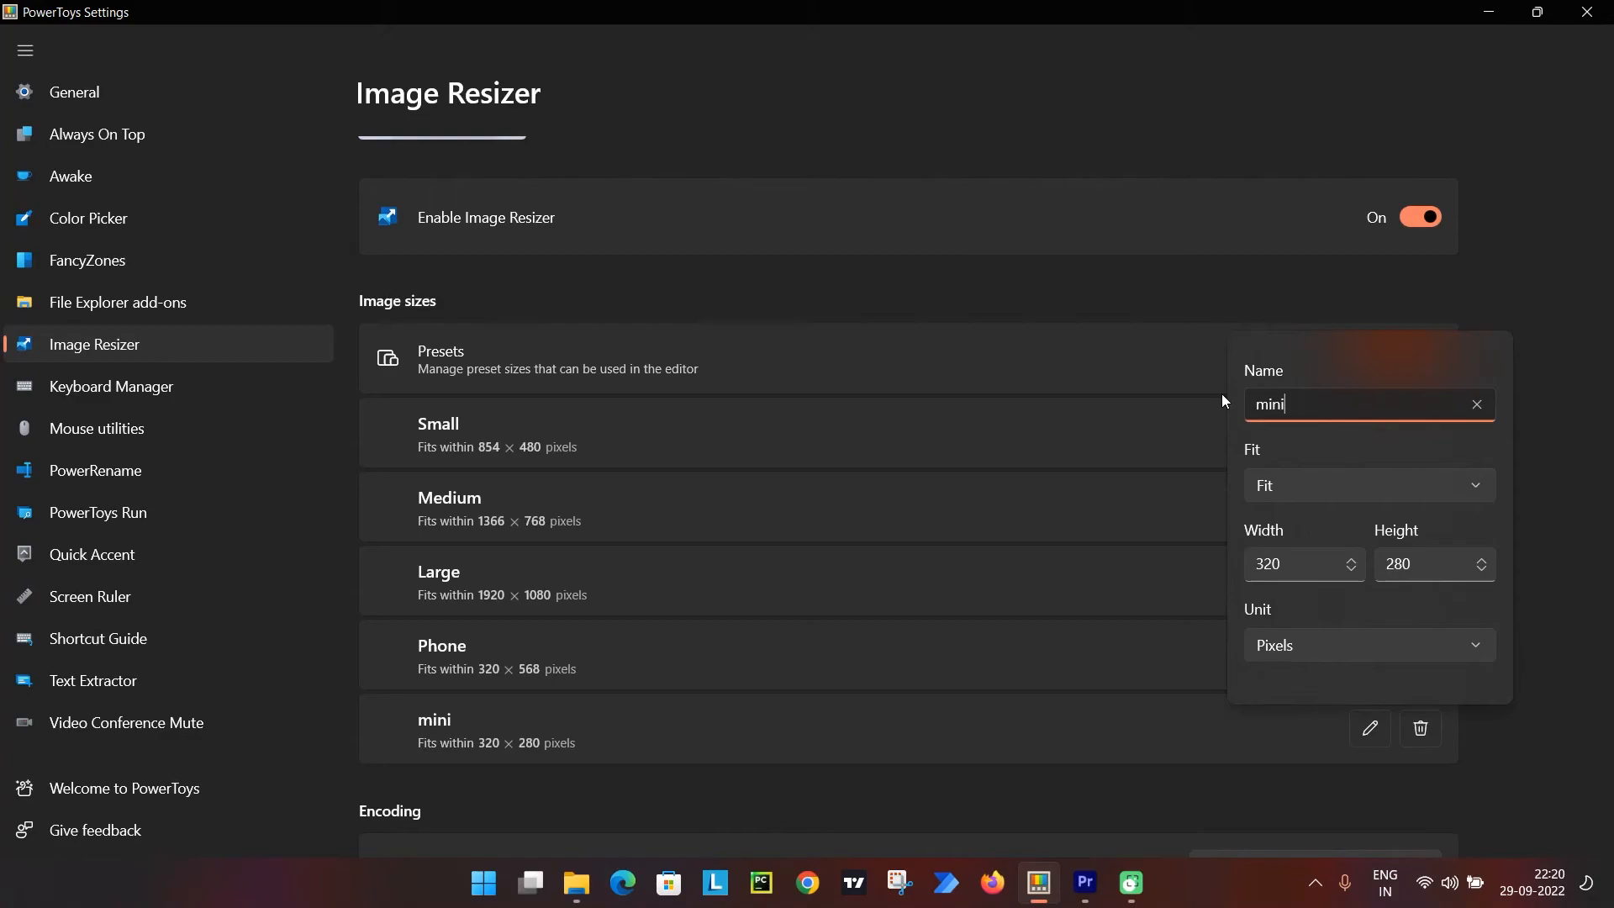
left_click(1304, 654)
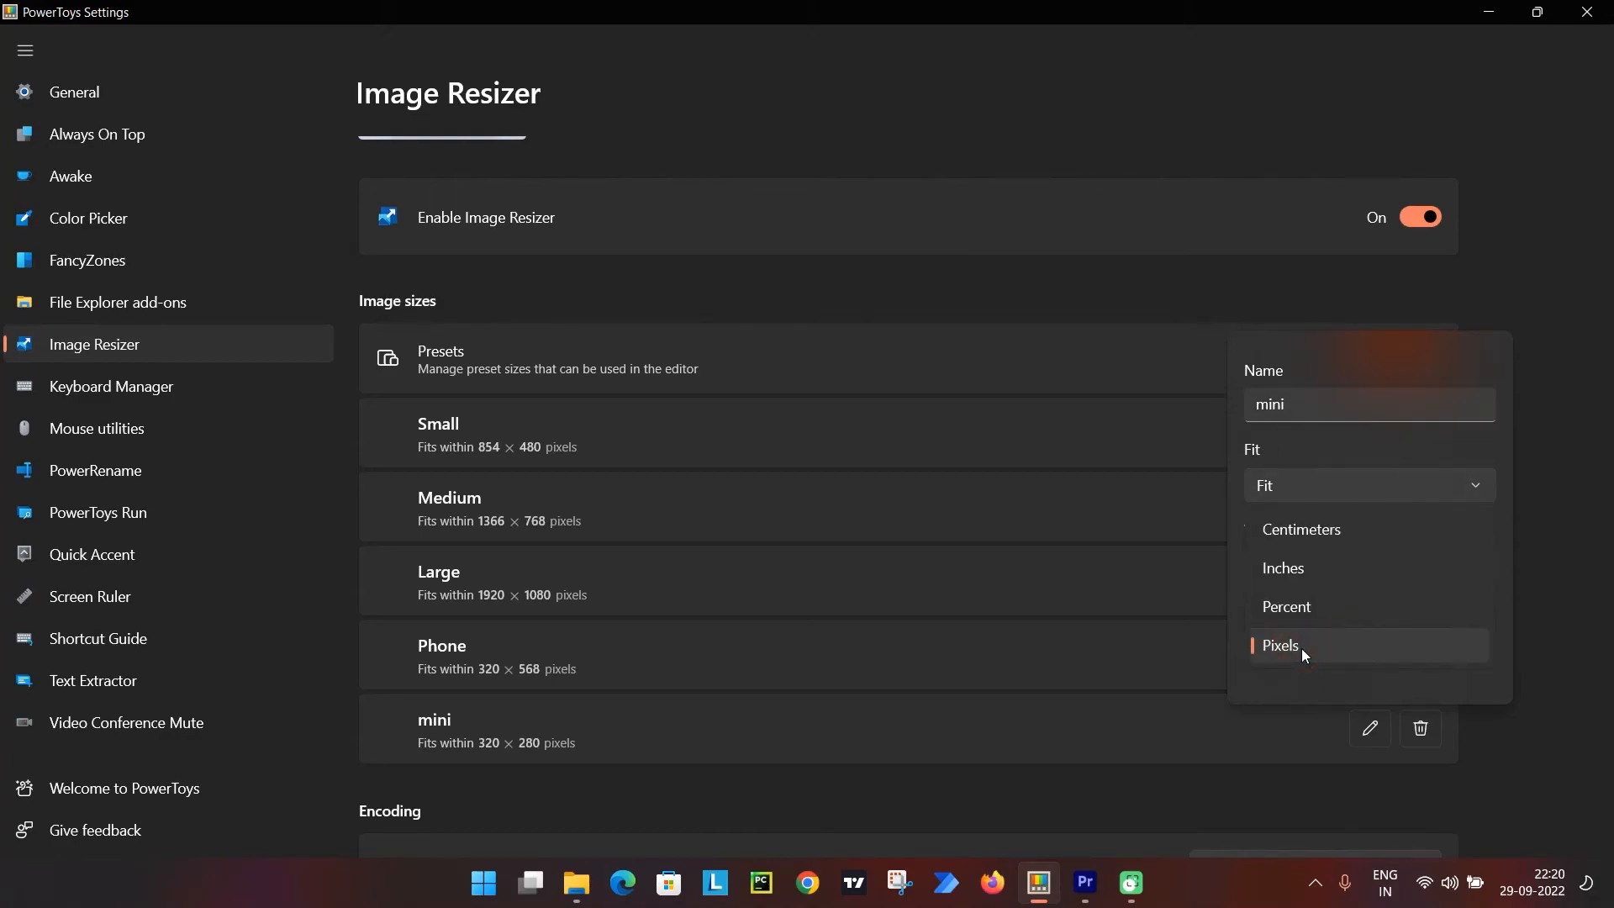
left_click(1304, 648)
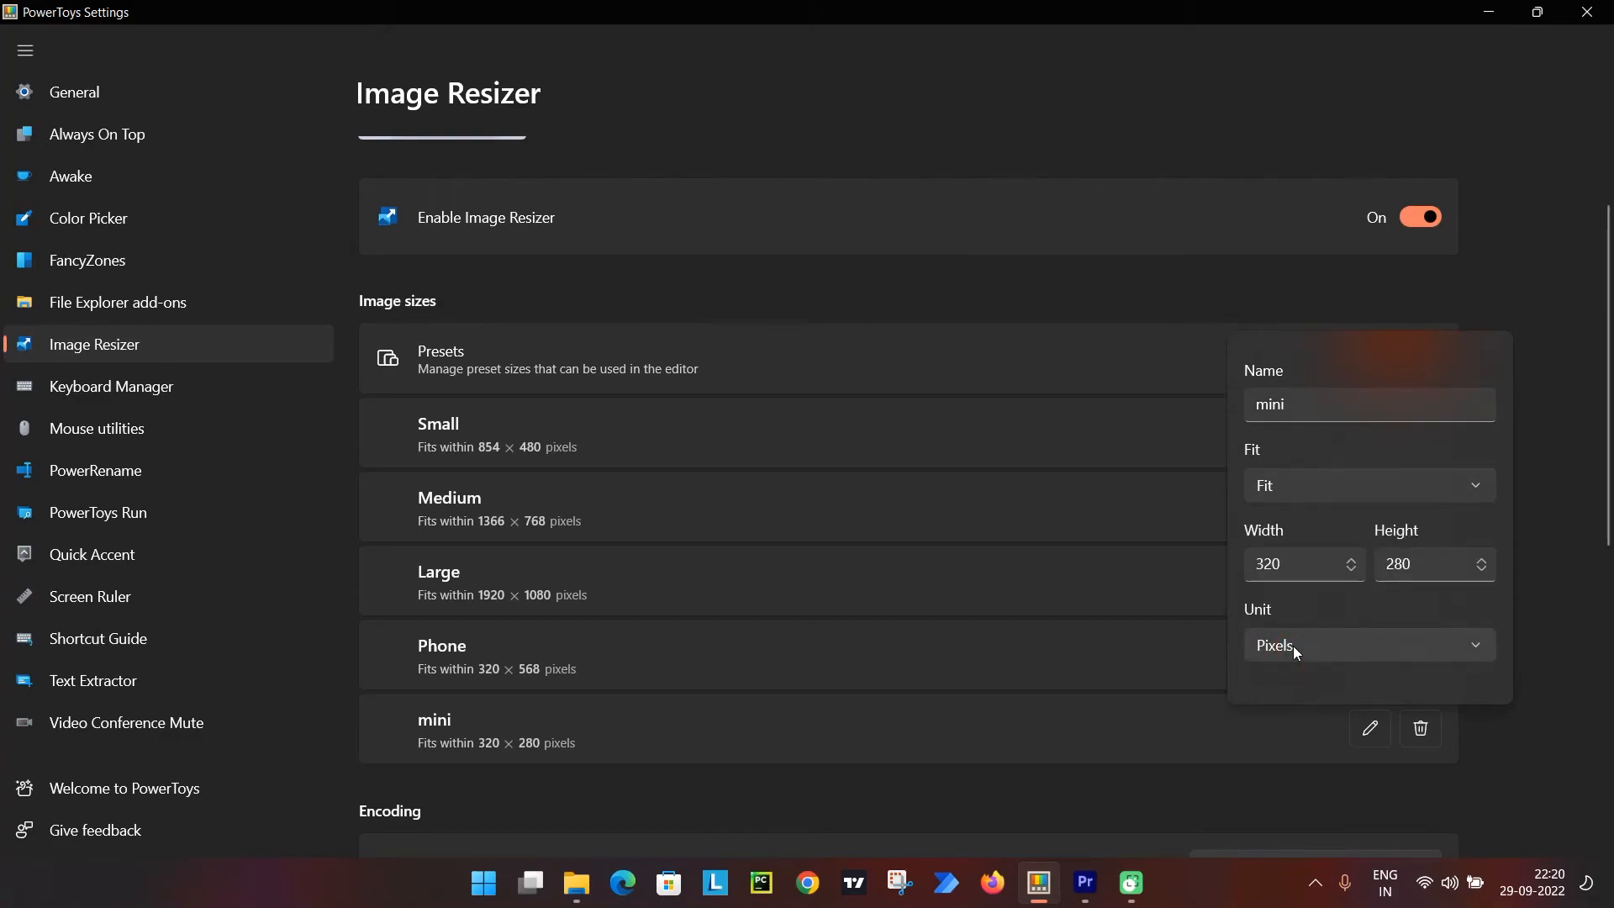
left_click(1277, 645)
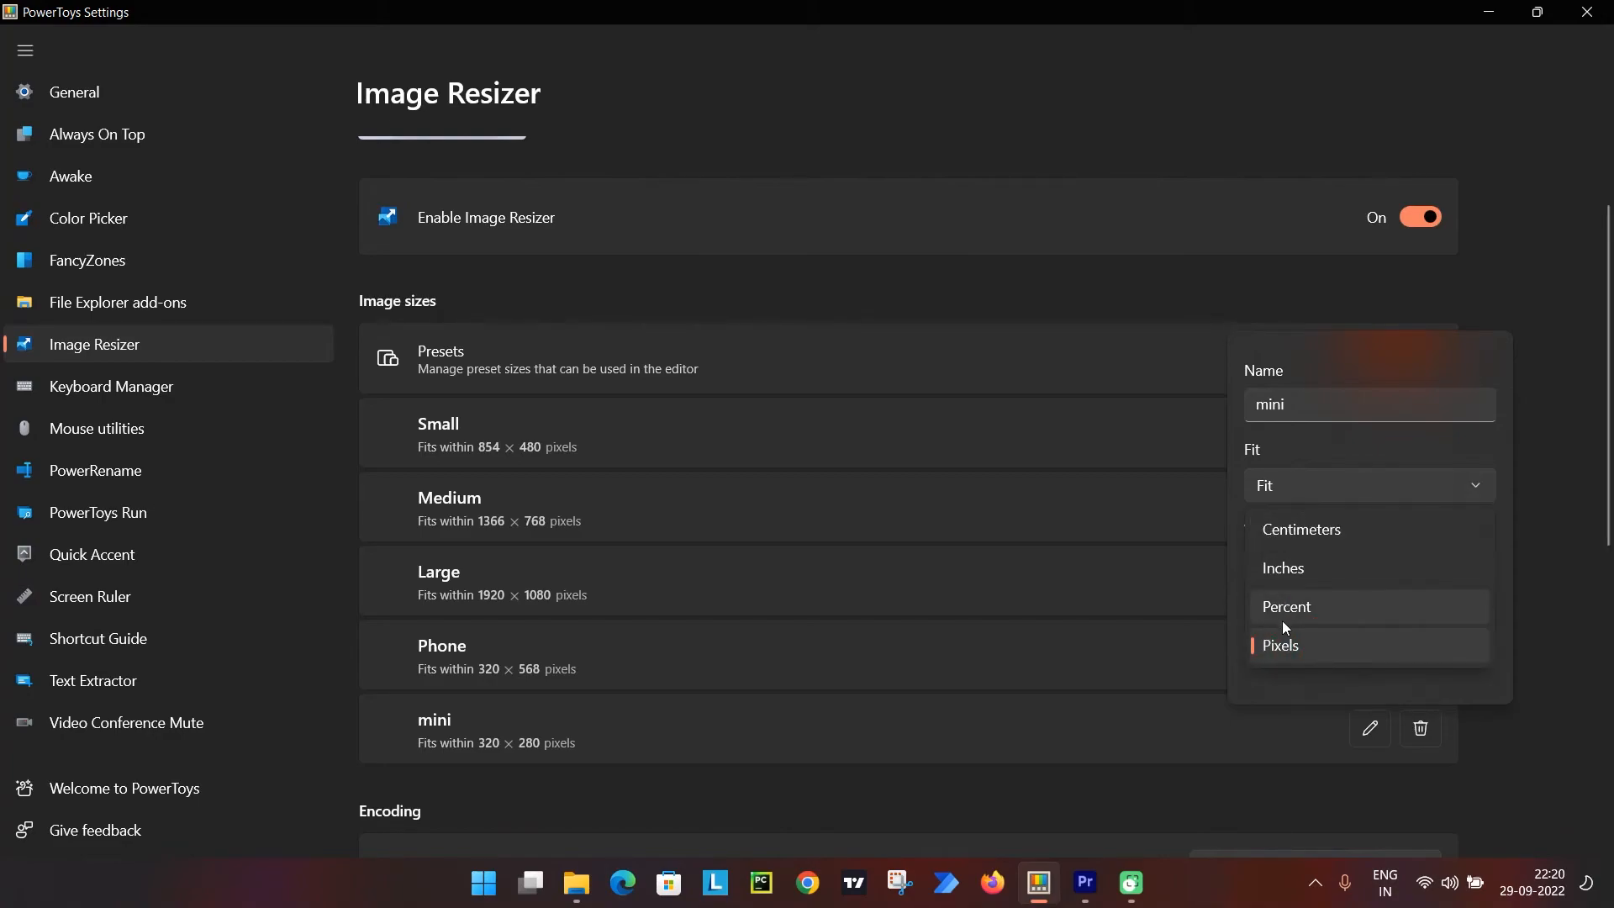
left_click(1283, 645)
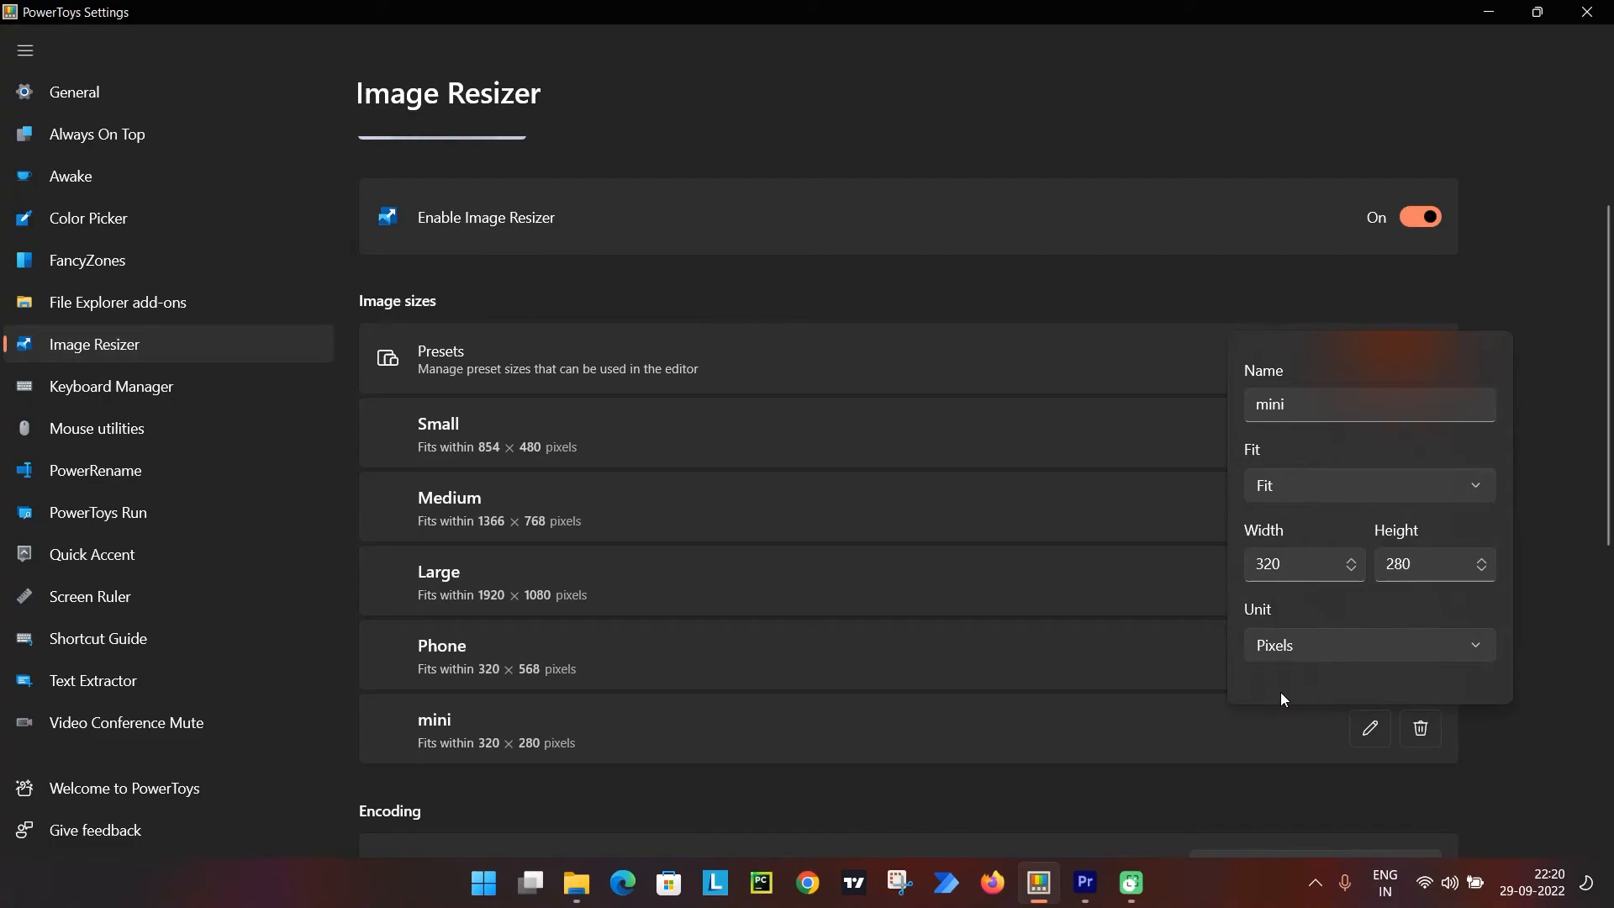
left_click(1057, 725)
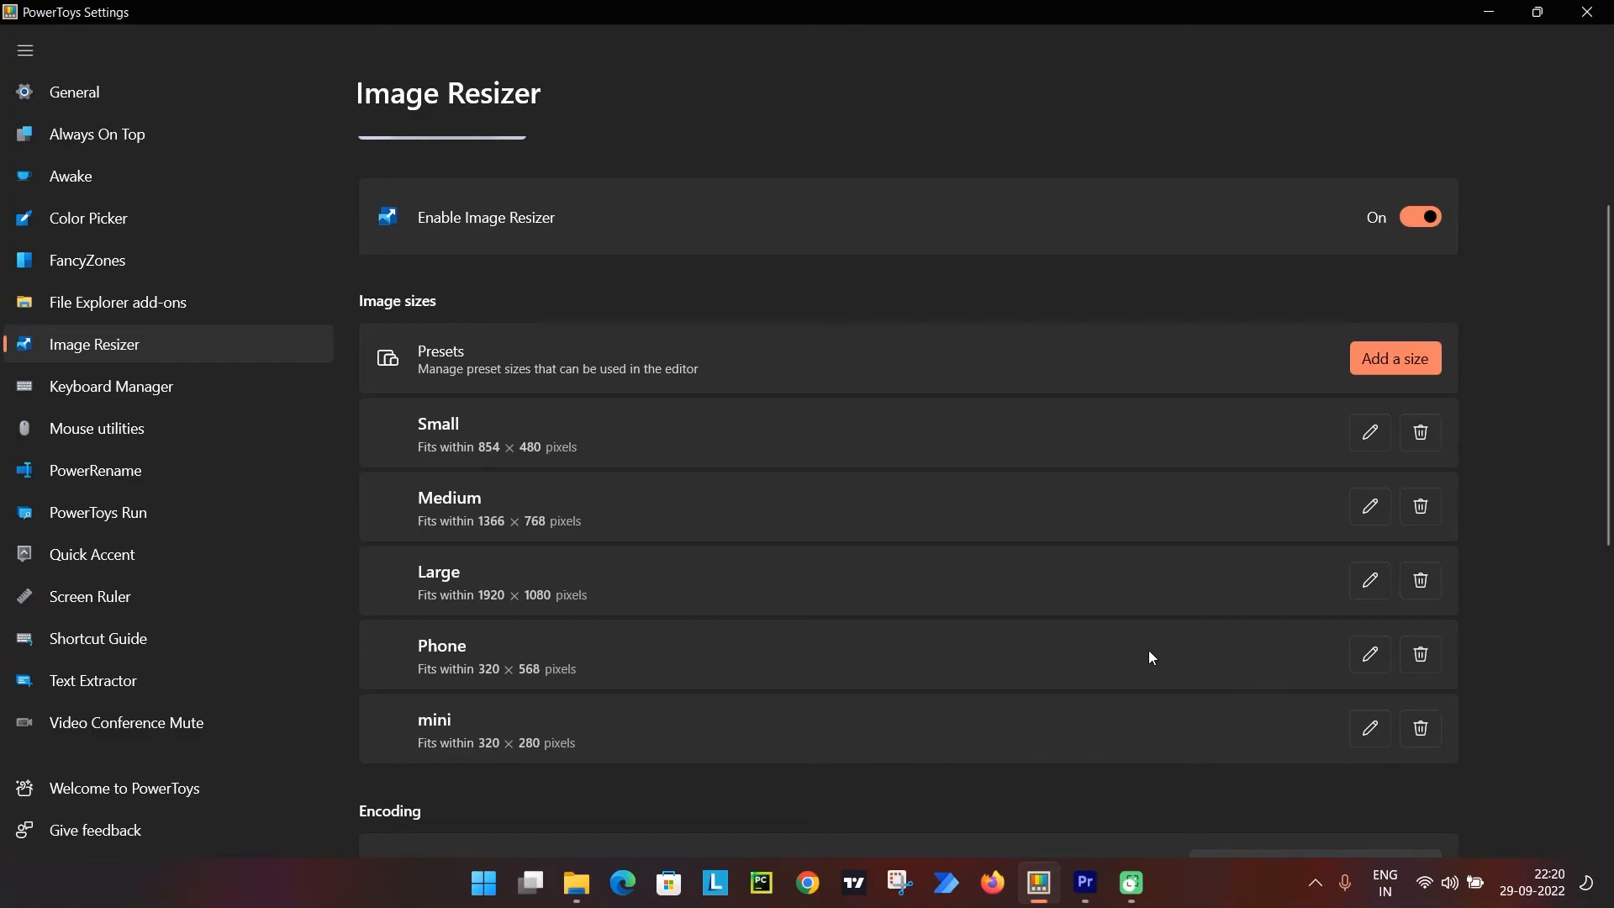
Review the Image Resizer encoding settings, keeping JPEG encoder as the fallback encoder, and examine the filename format.
scroll(1149, 652, "down", 5)
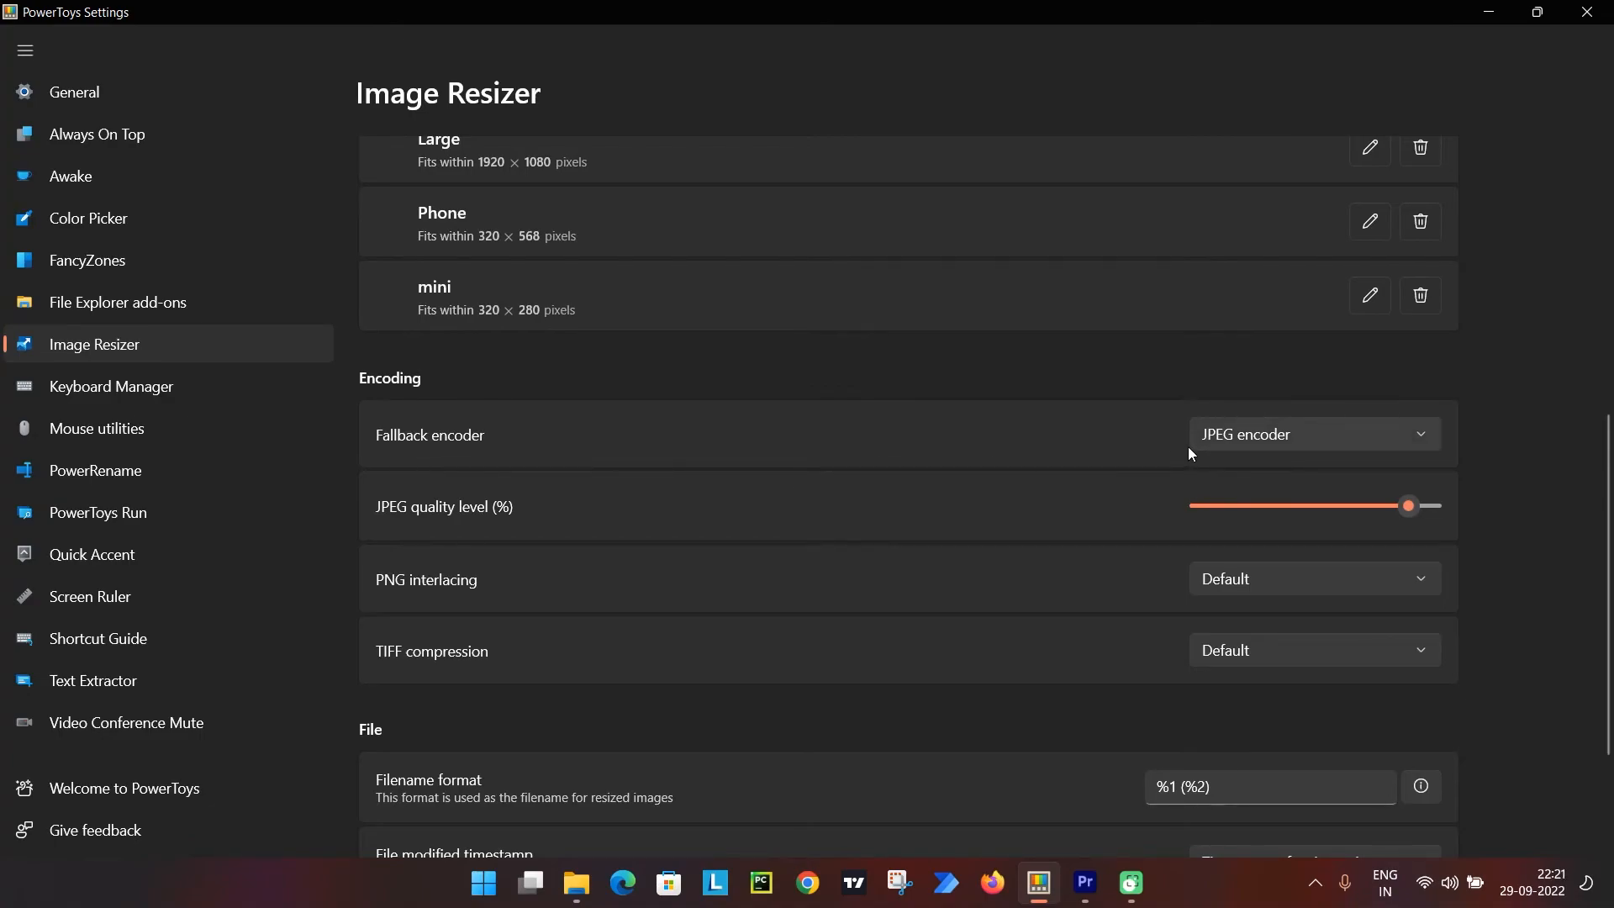
left_click(1212, 446)
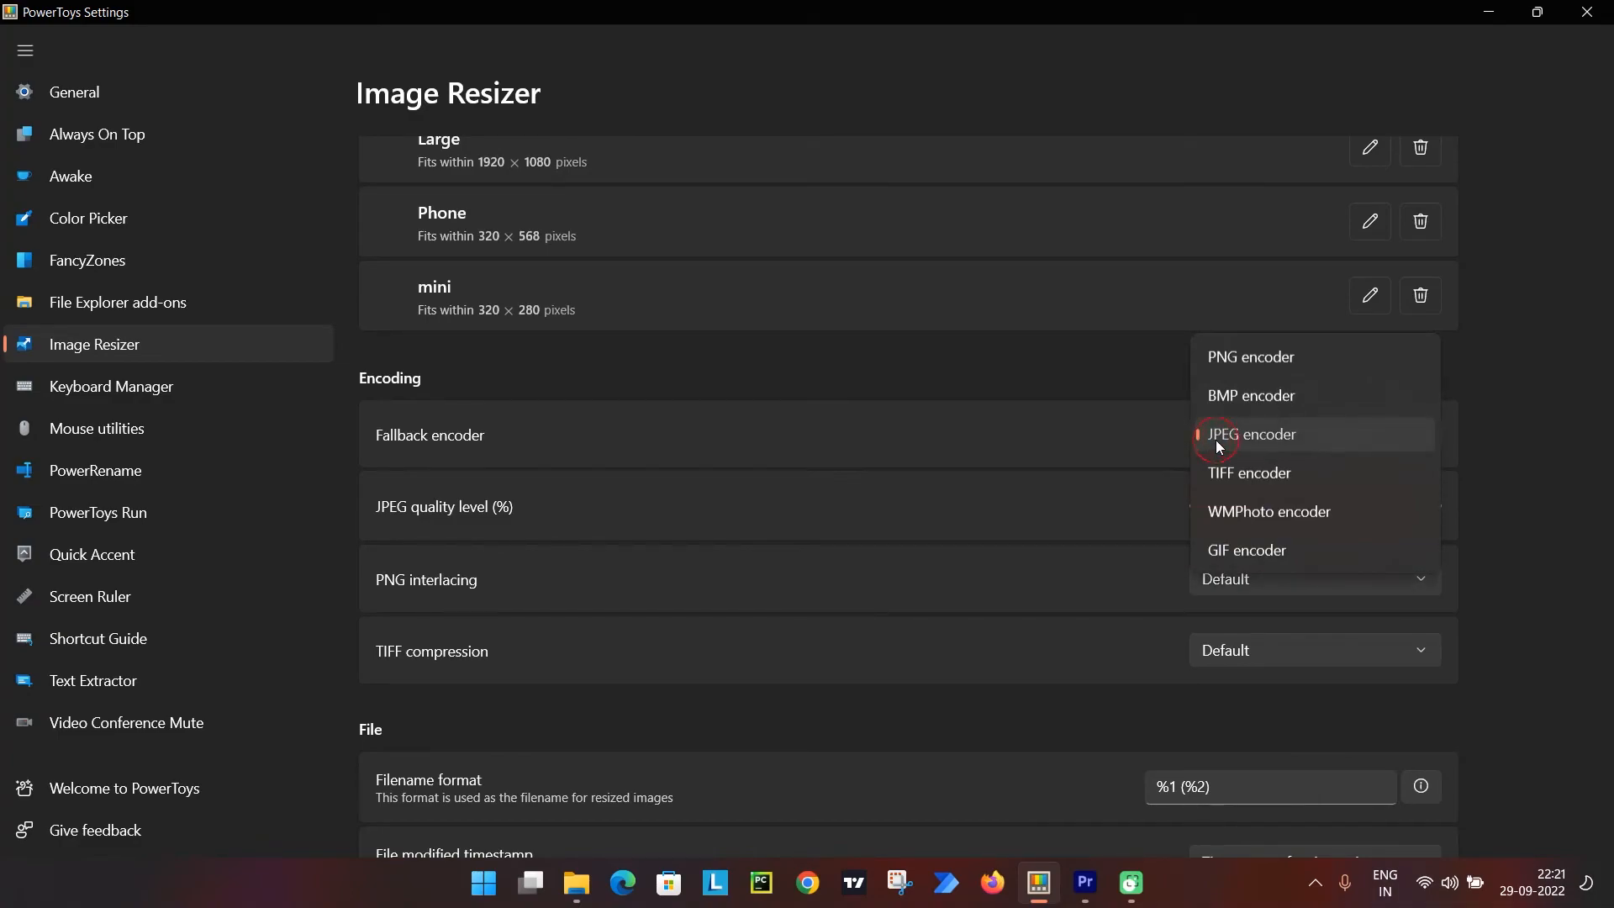
left_click(1215, 440)
scroll(589, 471, "down", 2)
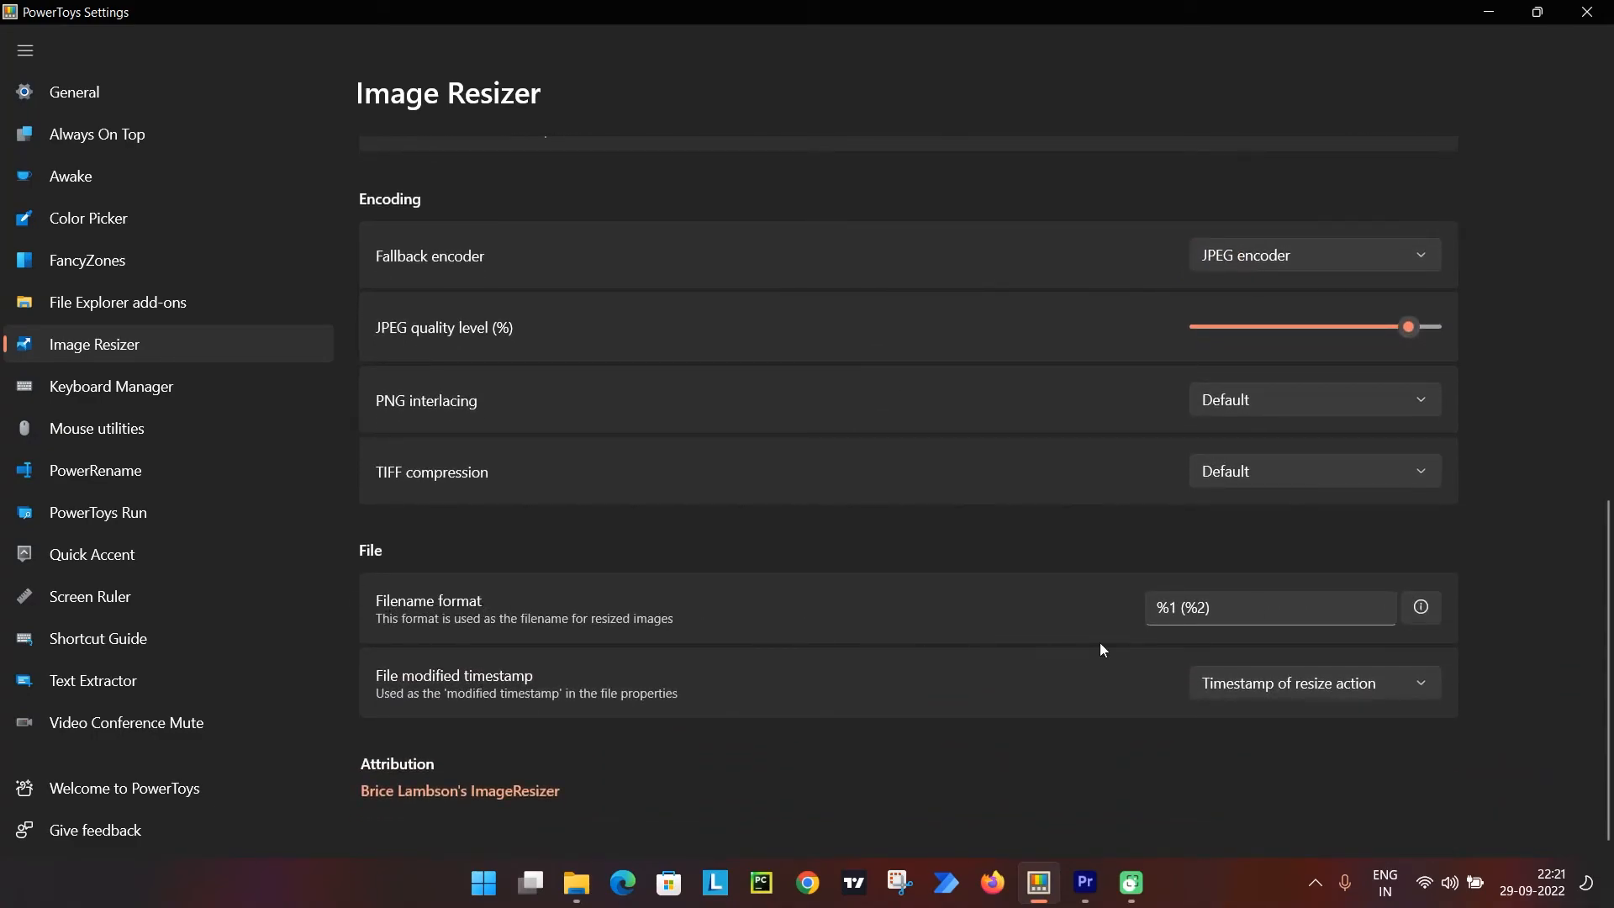
left_click_drag(1151, 607, 1212, 607)
left_click(866, 536)
Look back over the Image Resizer size presets and compare them with the encoding and file options.
scroll(1219, 613, "up", 4)
scroll(866, 613, "up", 3)
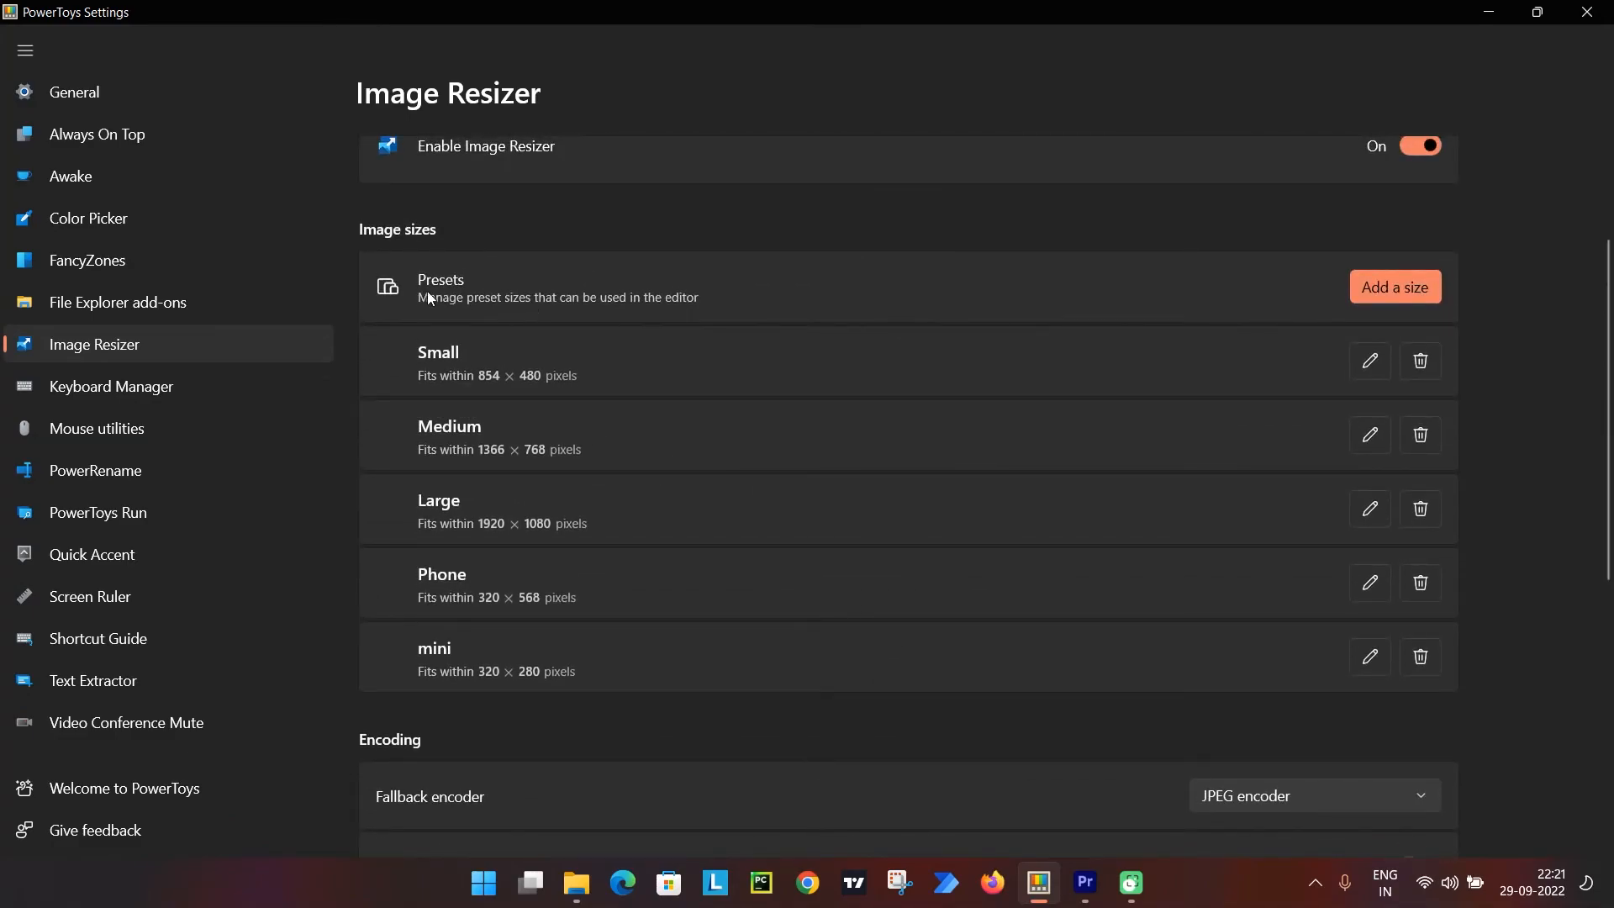
scroll(470, 292, "down", 4)
scroll(591, 398, "down", 1)
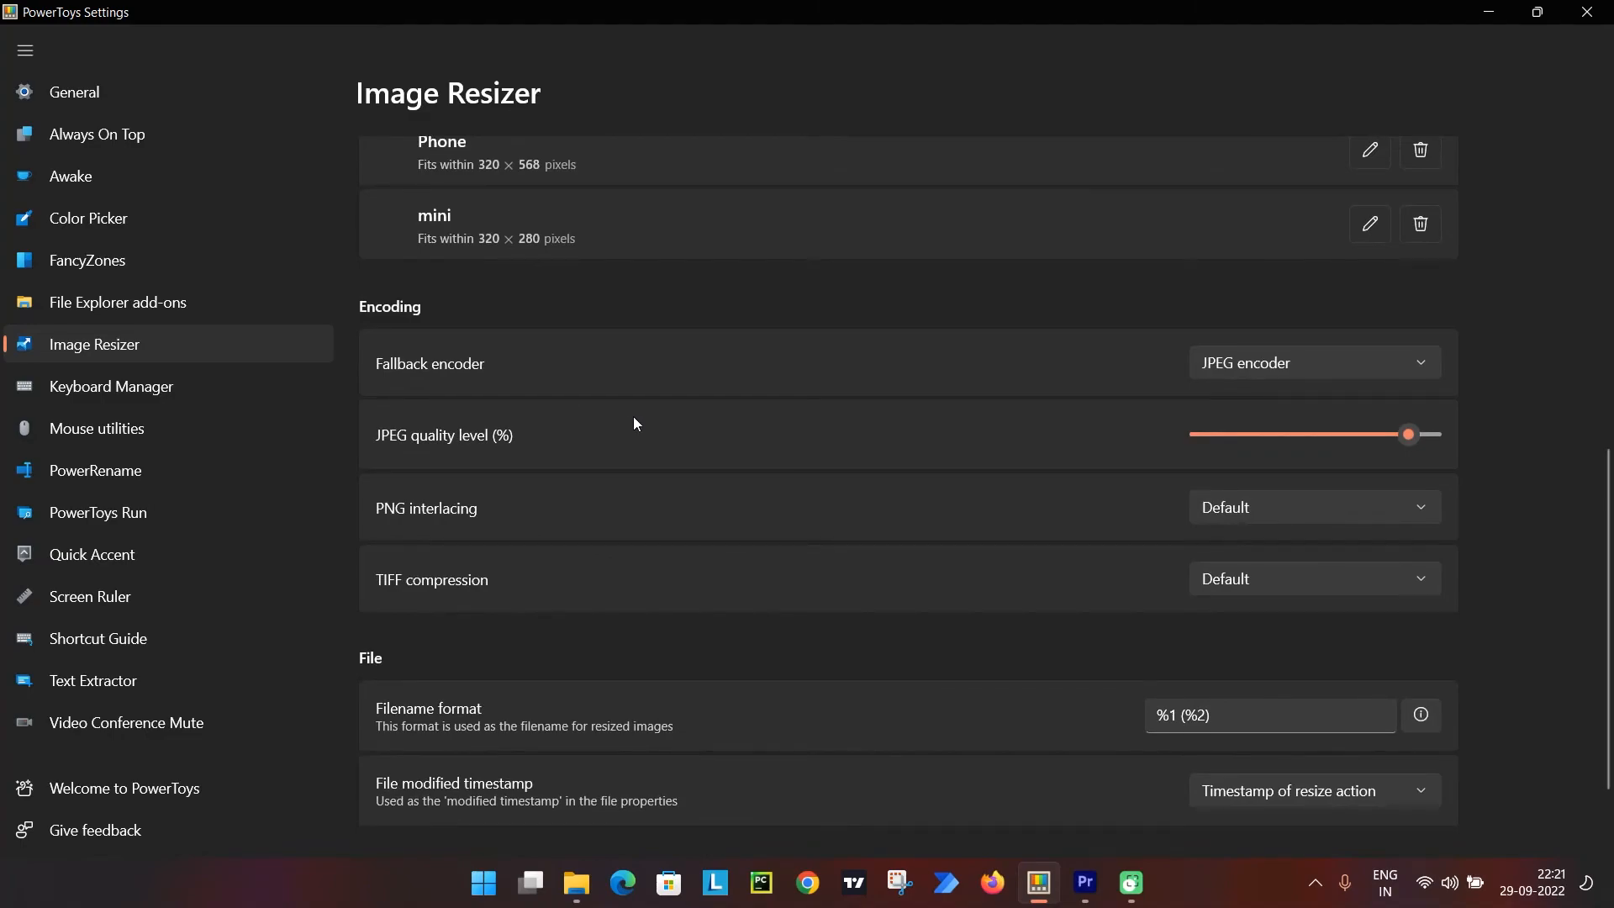
scroll(799, 622, "up", 1)
scroll(799, 613, "down", 2)
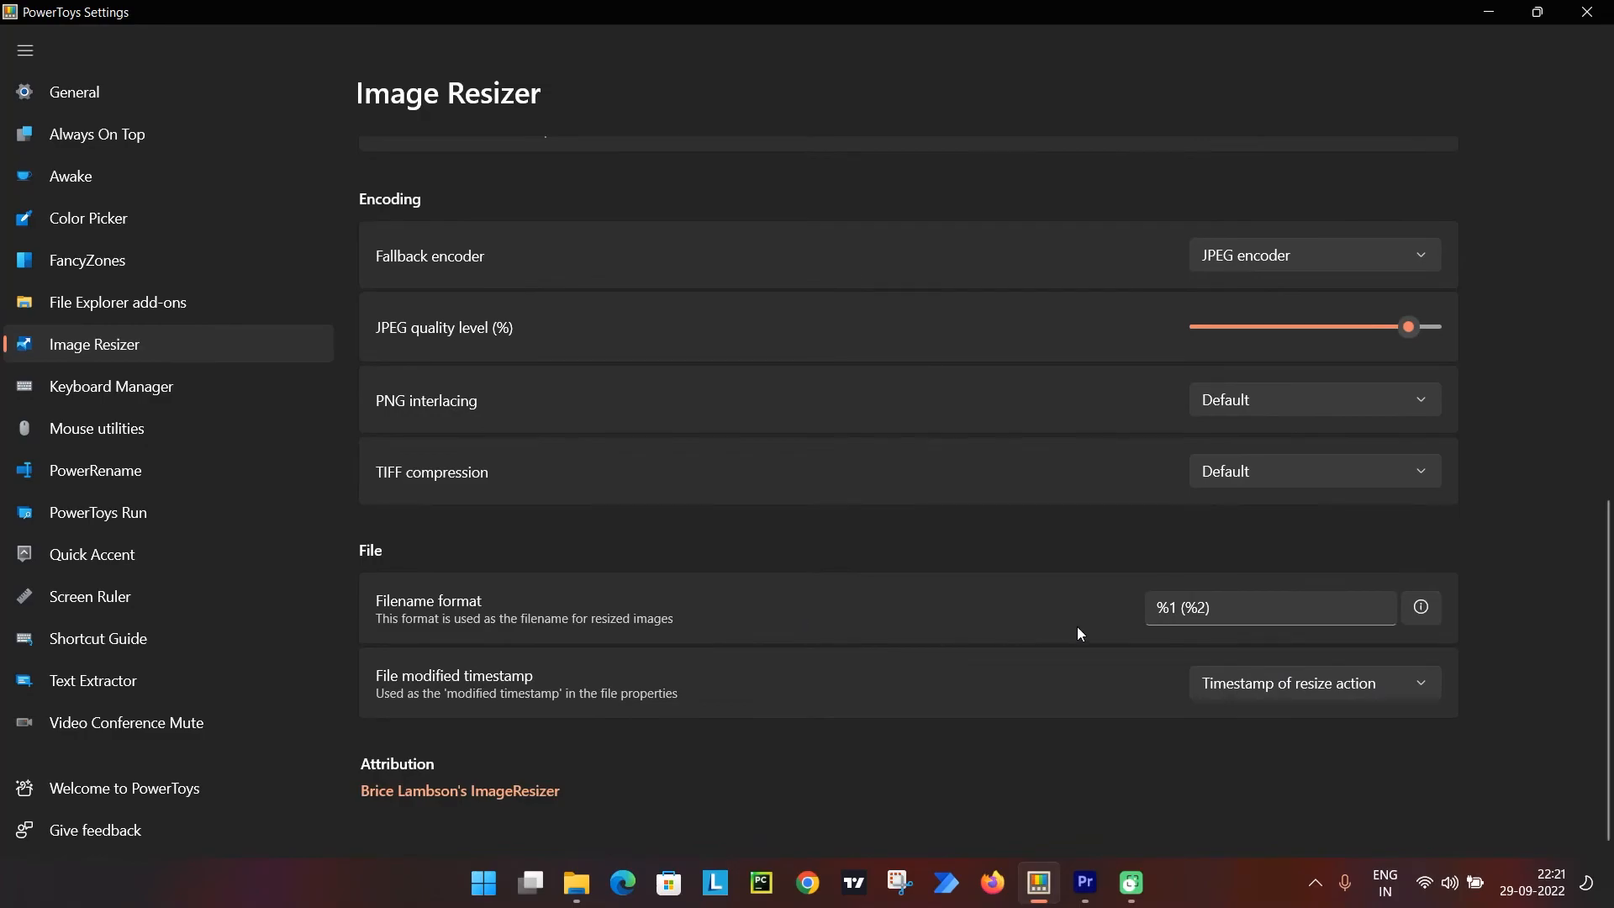
scroll(1089, 617, "up", 3)
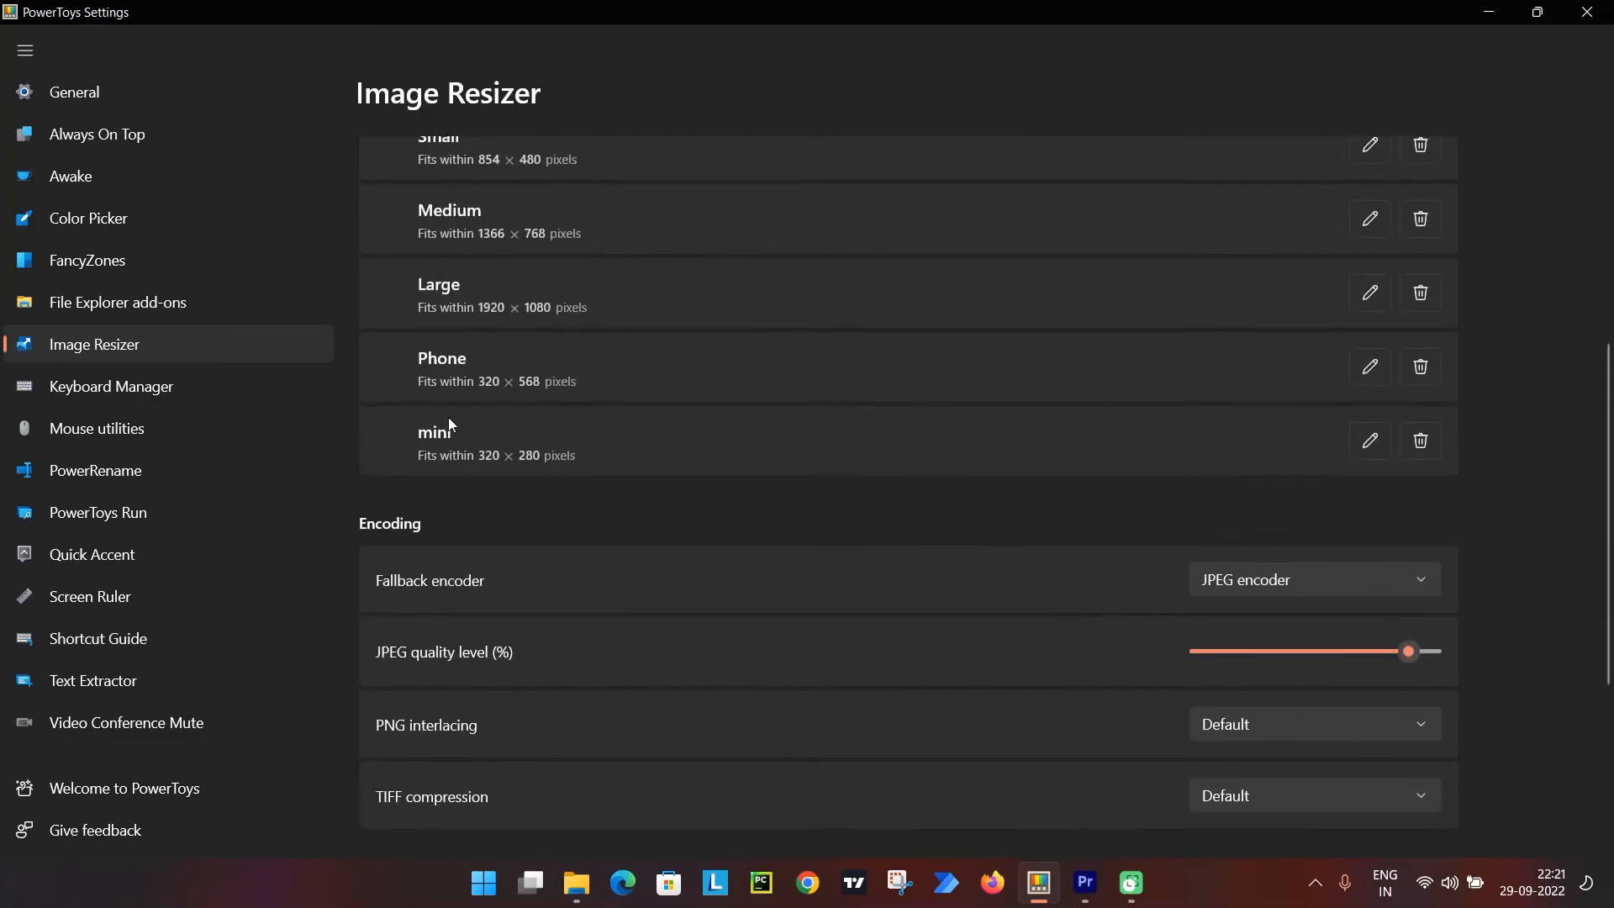
scroll(659, 500, "down", 3)
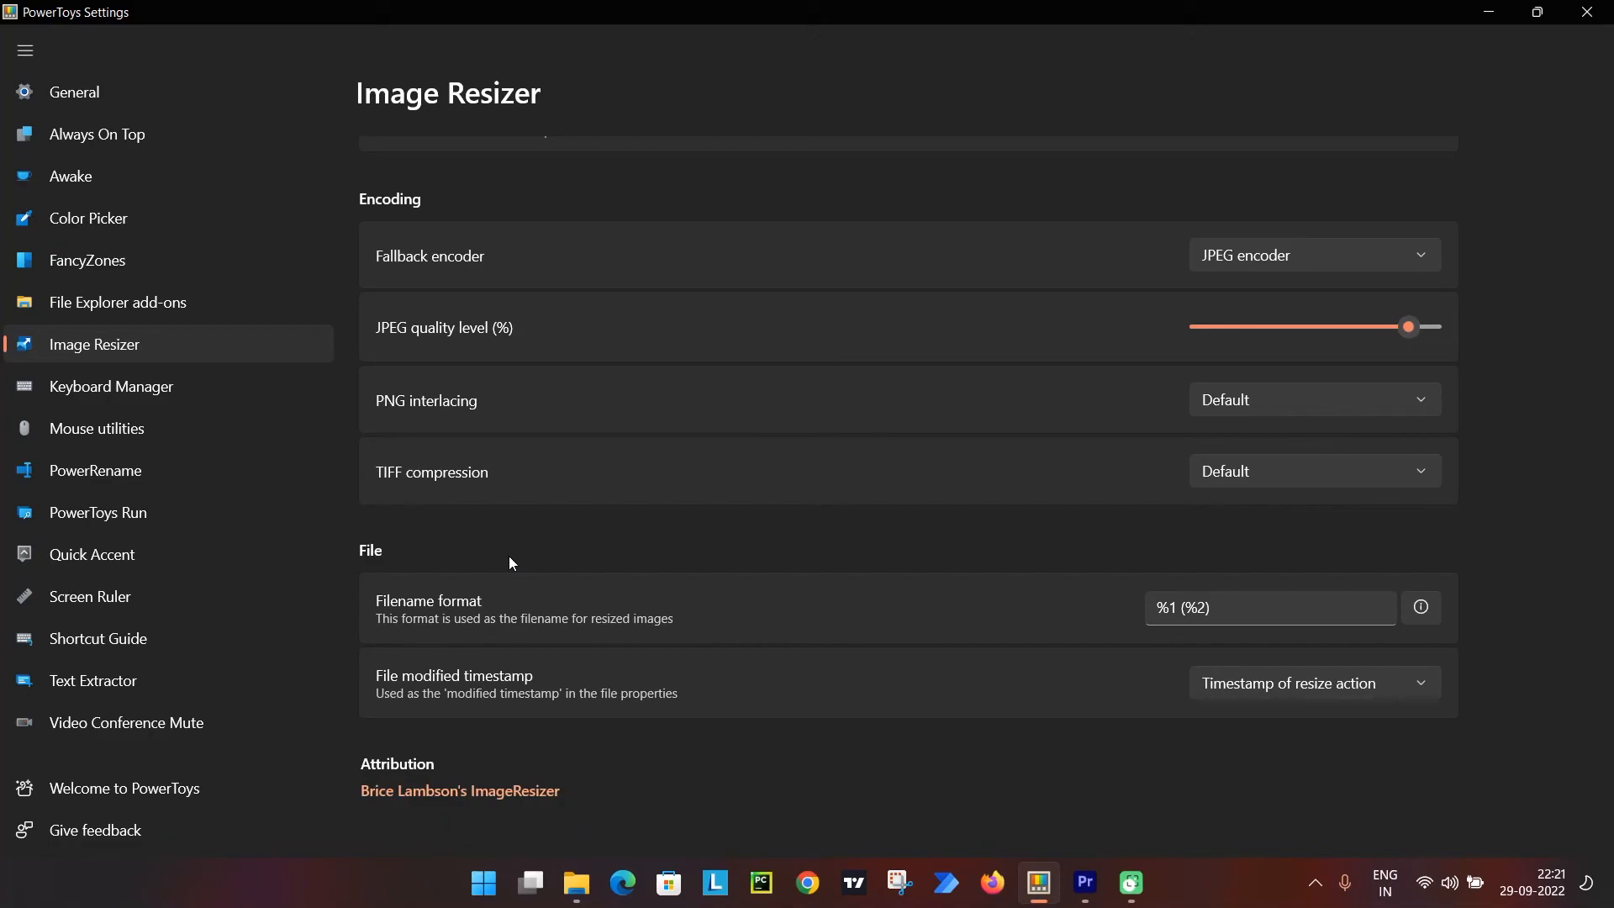
Select all five pictures in New folder on the Movies (D:) drive in File Explorer and open them in Image Resizer.
left_click(577, 882)
left_click(769, 578)
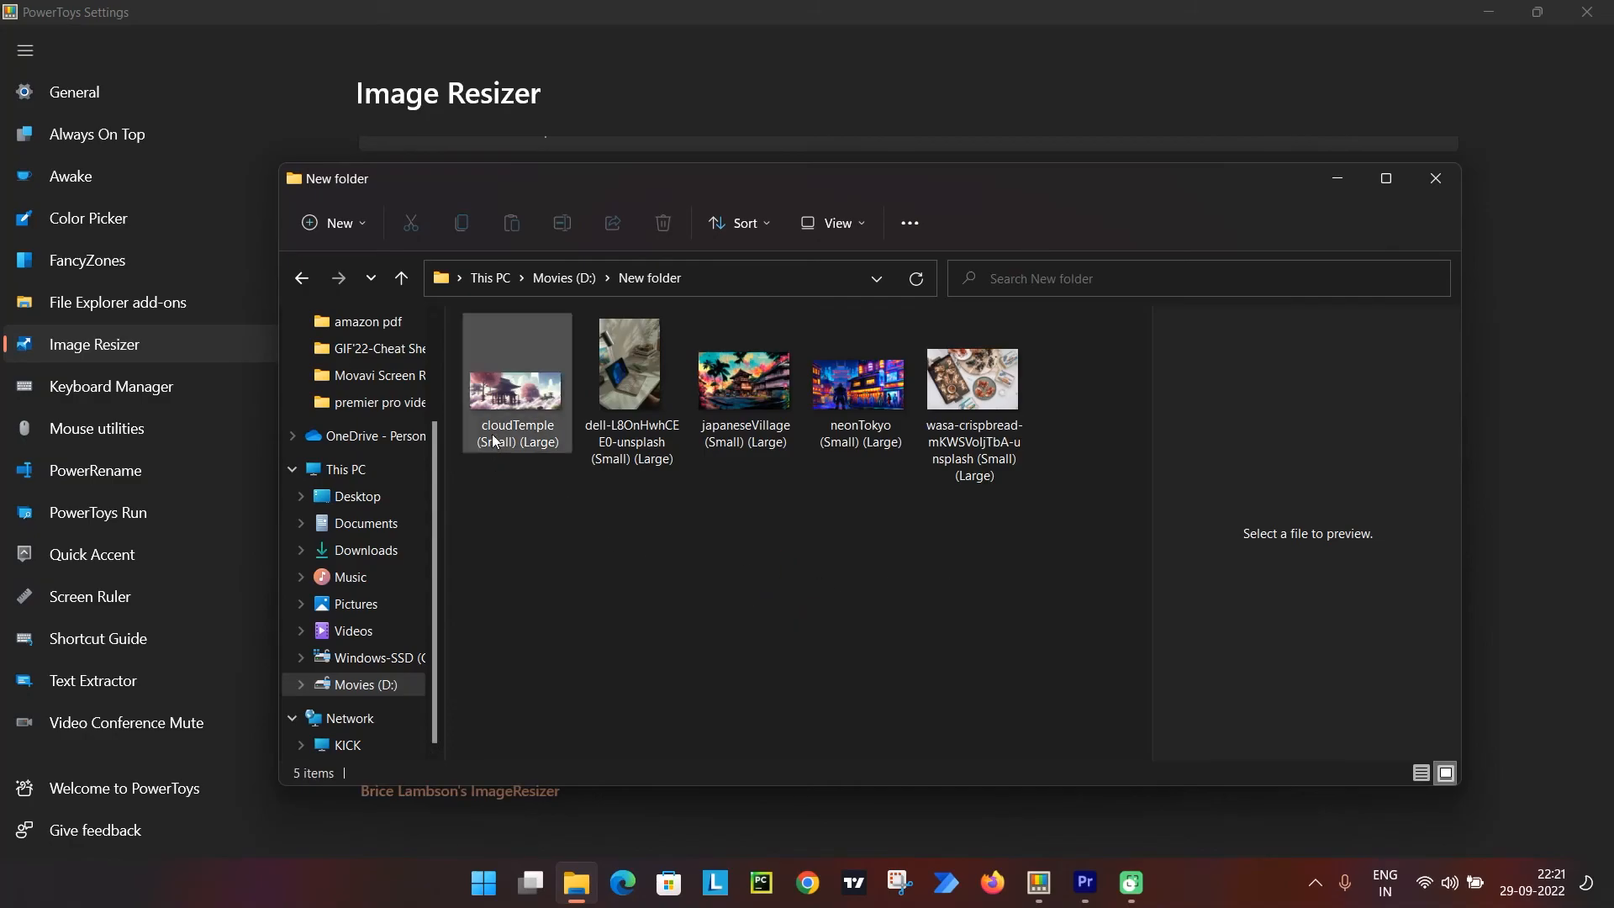
mouse_move(519, 454)
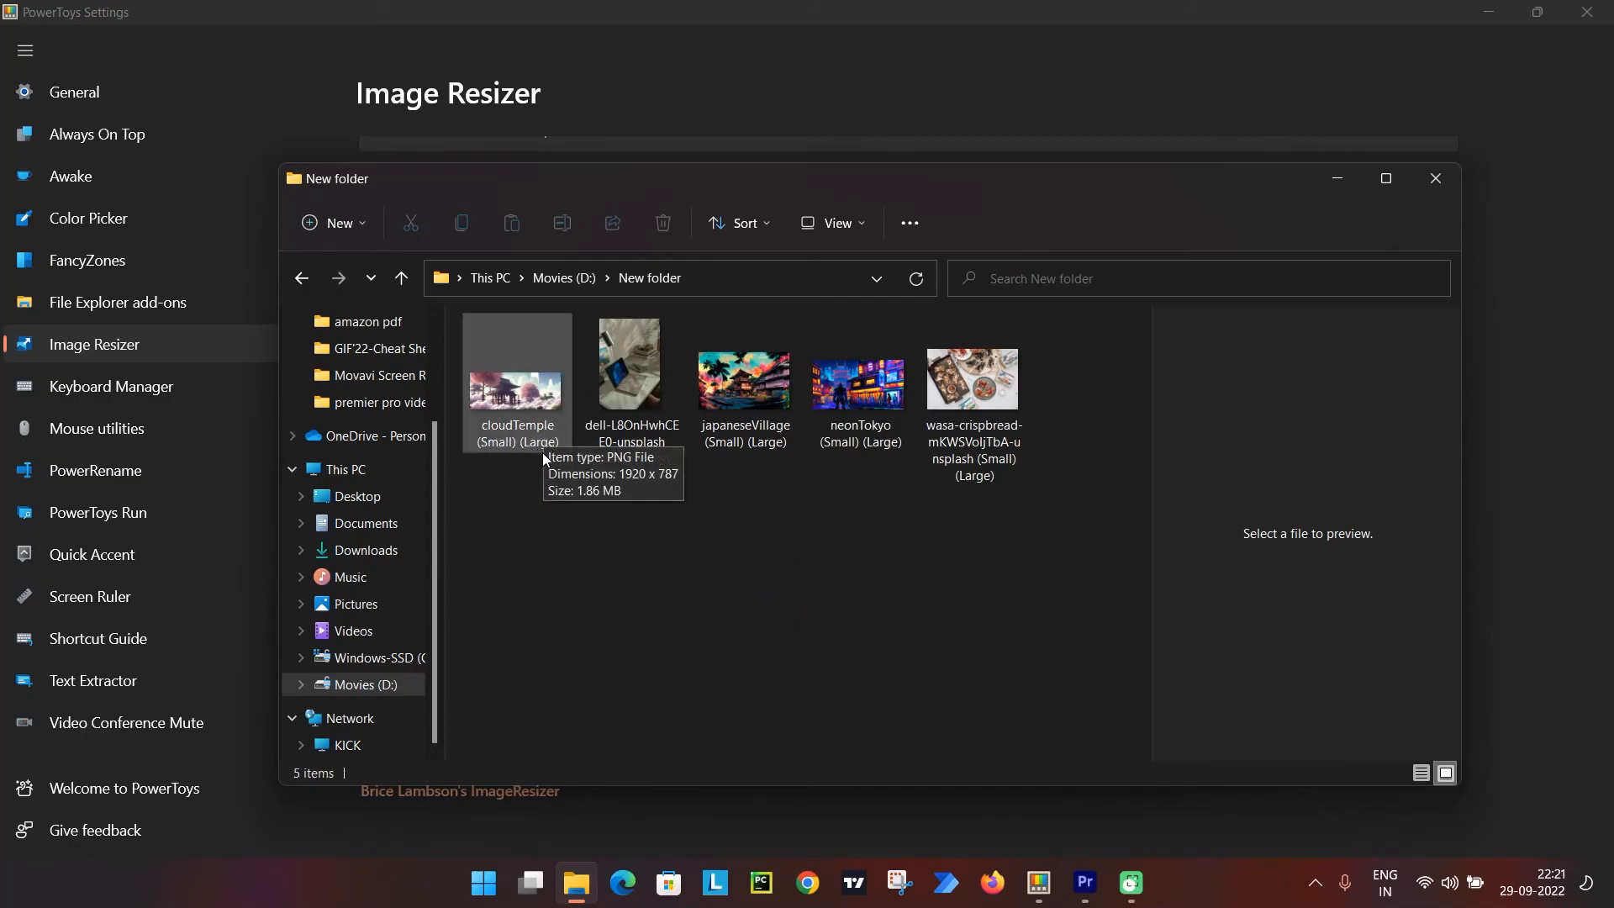
left_click_drag(1078, 426, 469, 426)
right_click(514, 402)
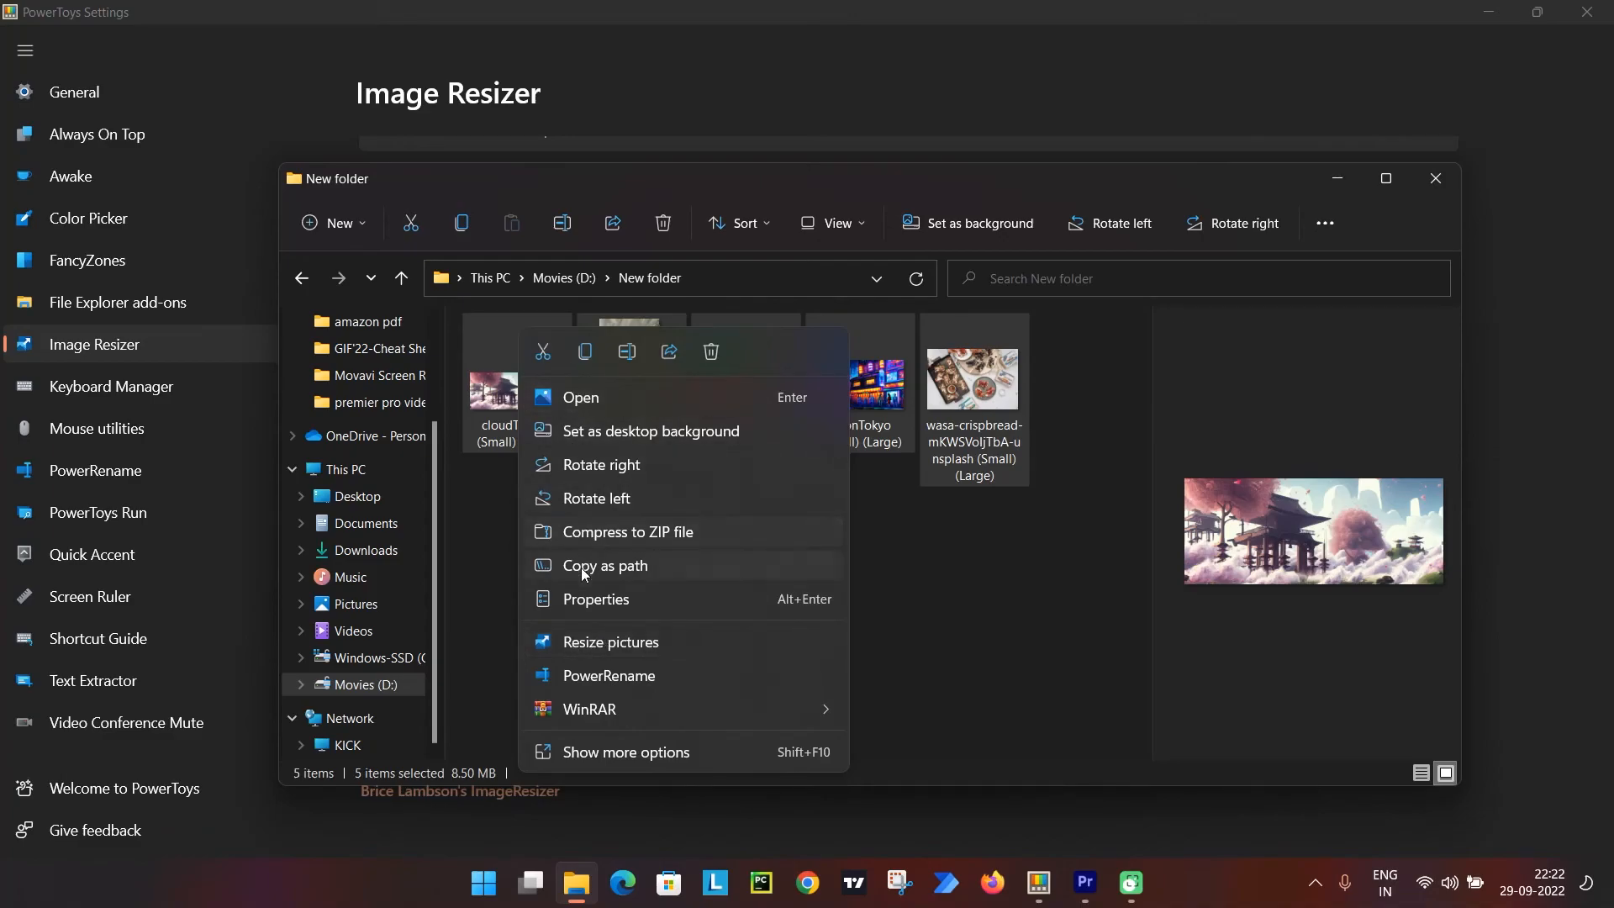
left_click(617, 643)
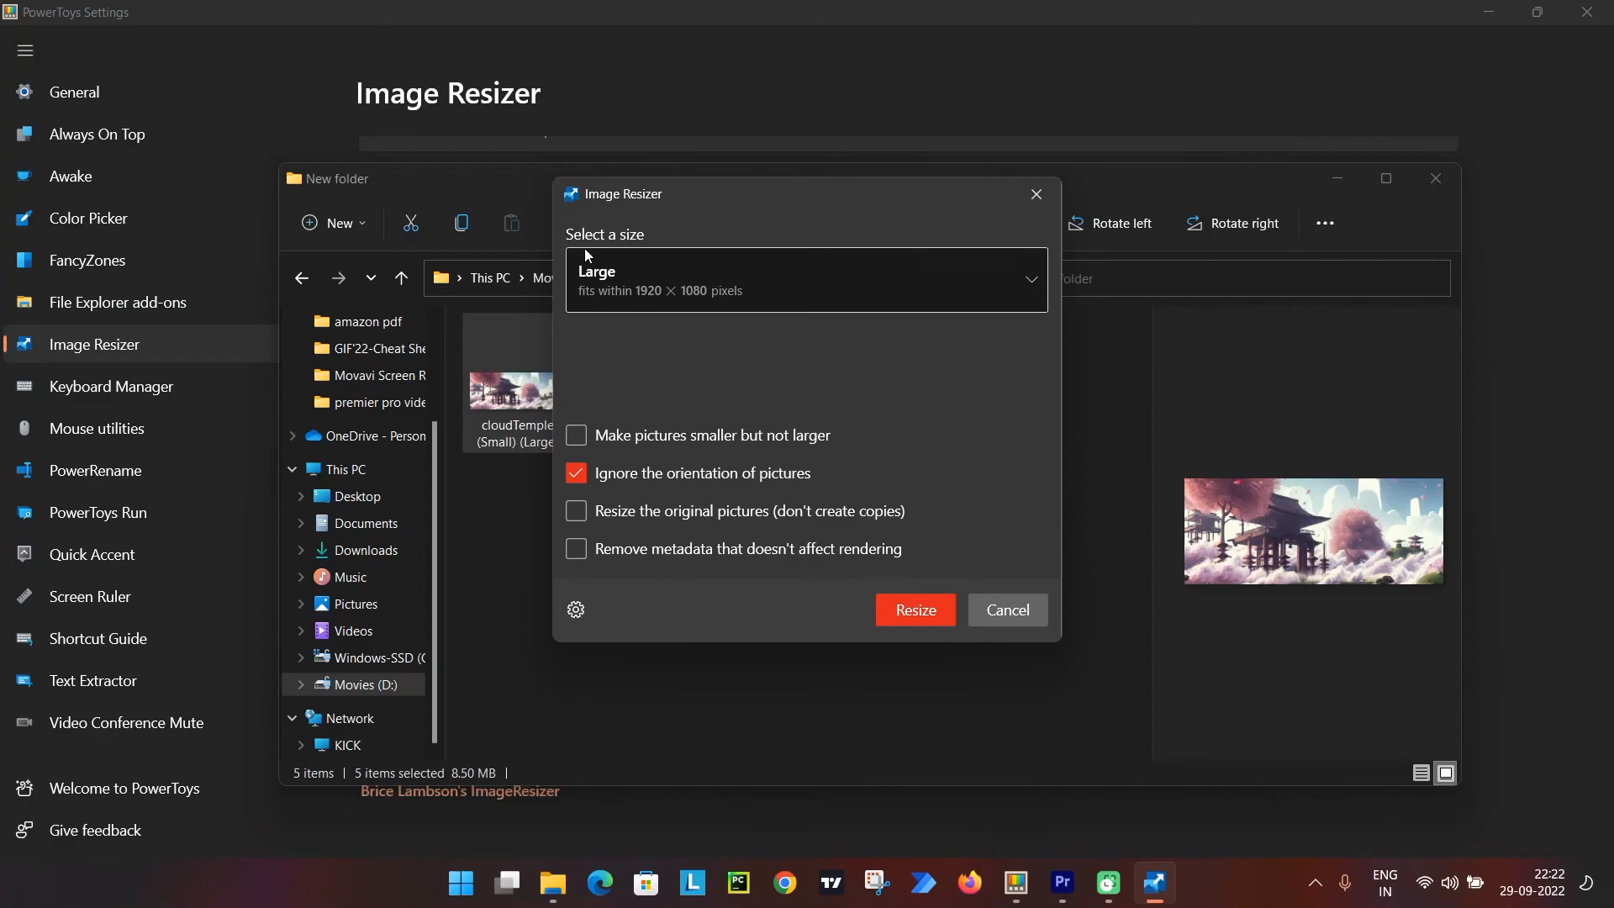
Resize the selected pictures with the mini size preset, 320 × 280 pixels, creating copies rather than replacing the originals.
left_click(657, 280)
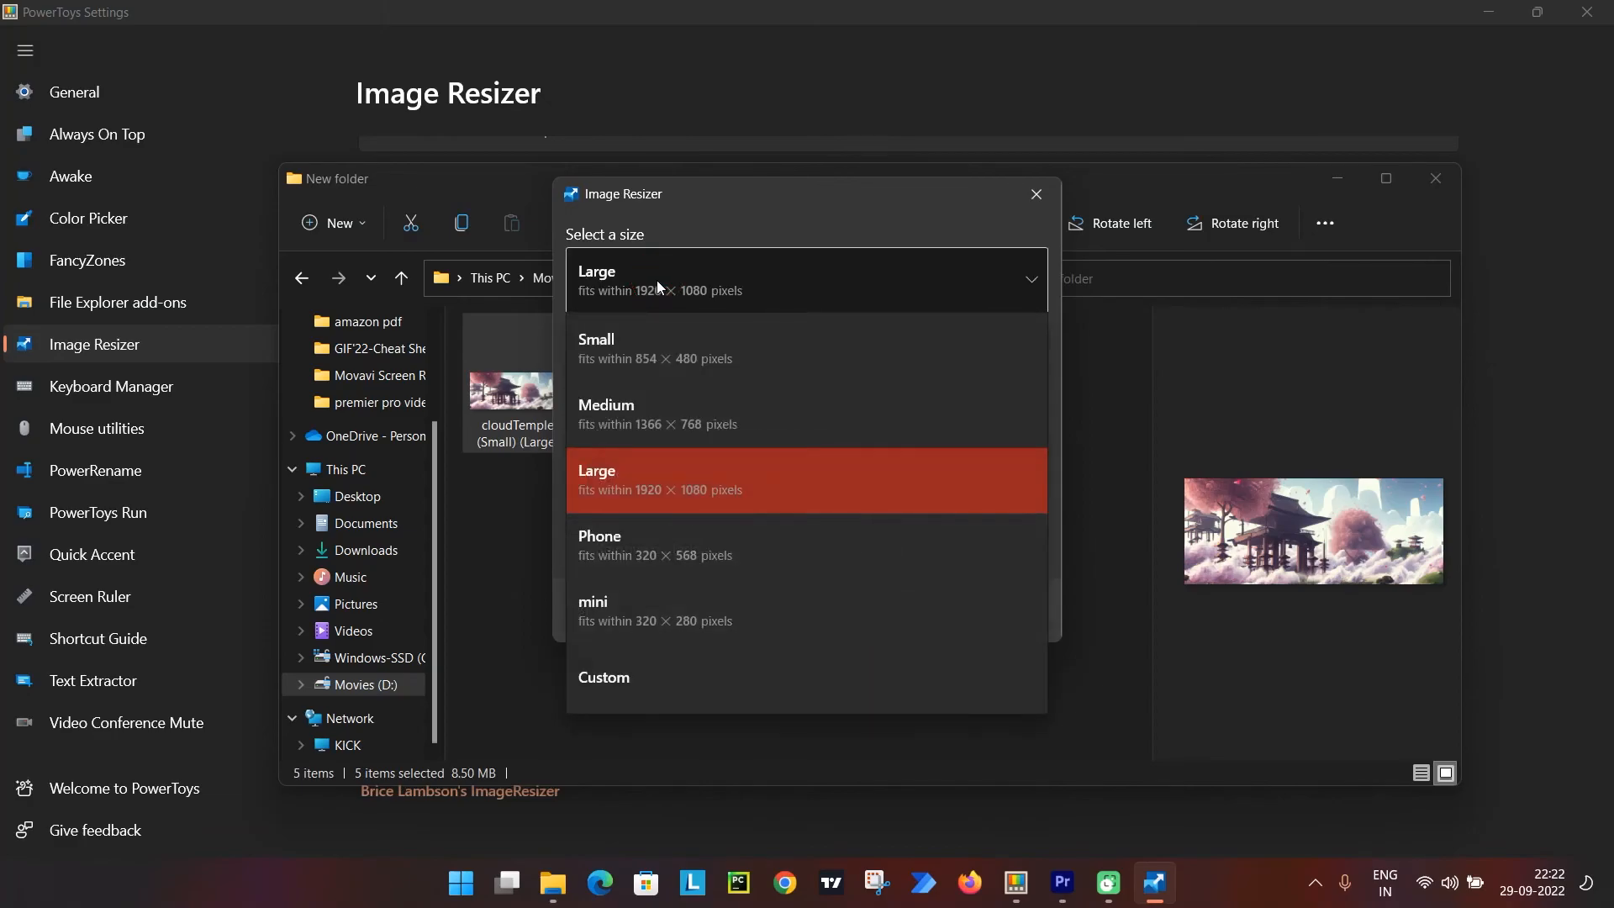
left_click(648, 606)
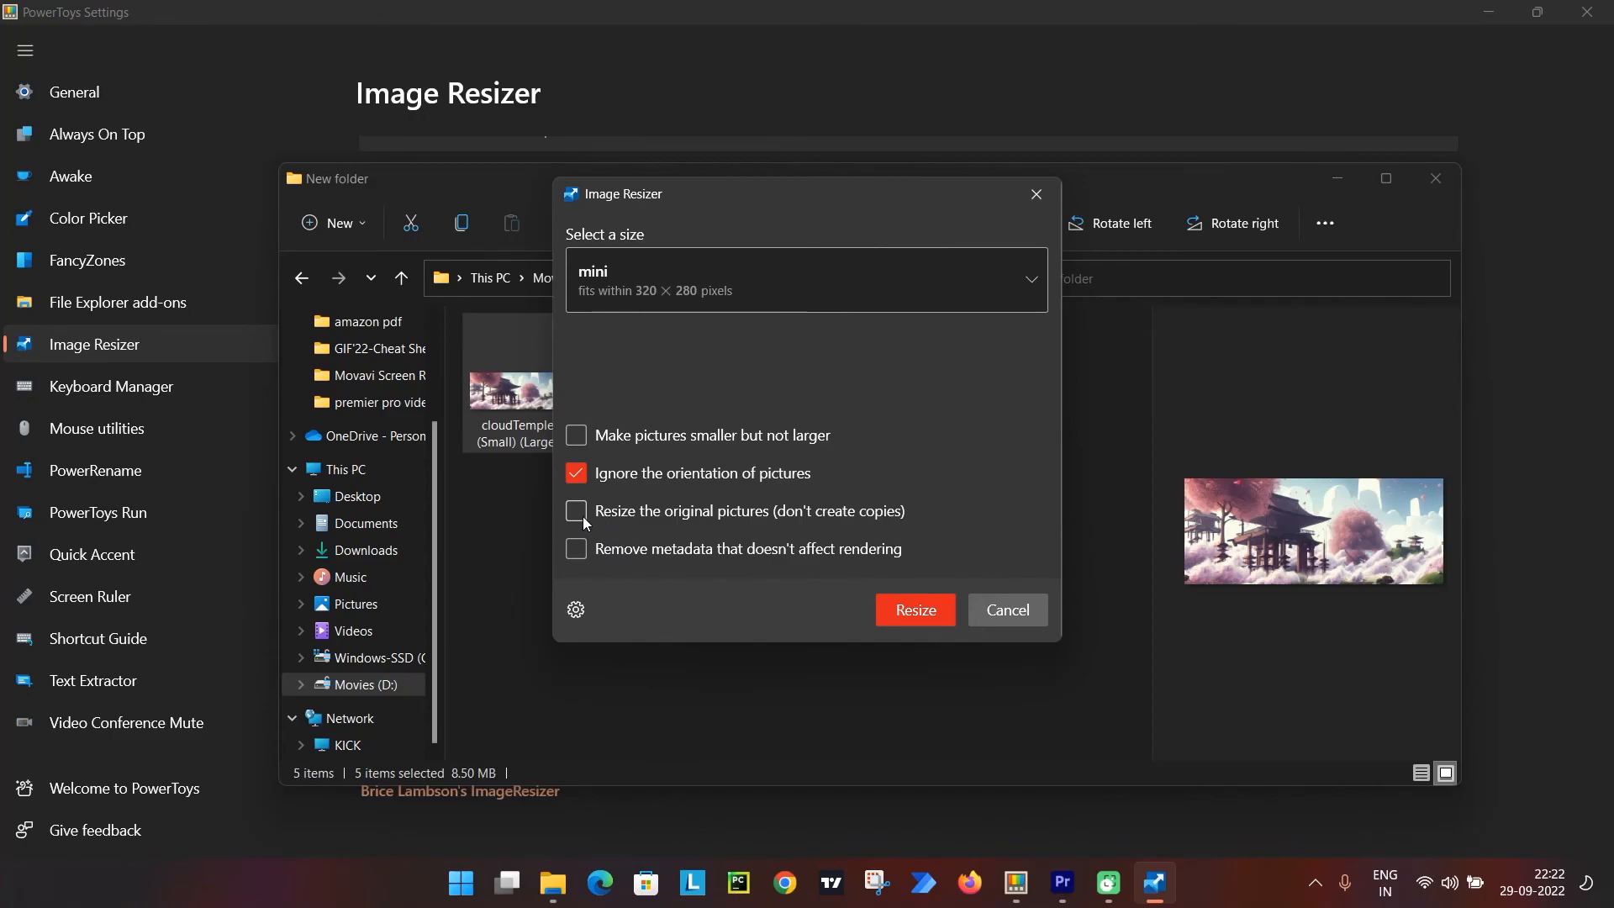
left_click(903, 613)
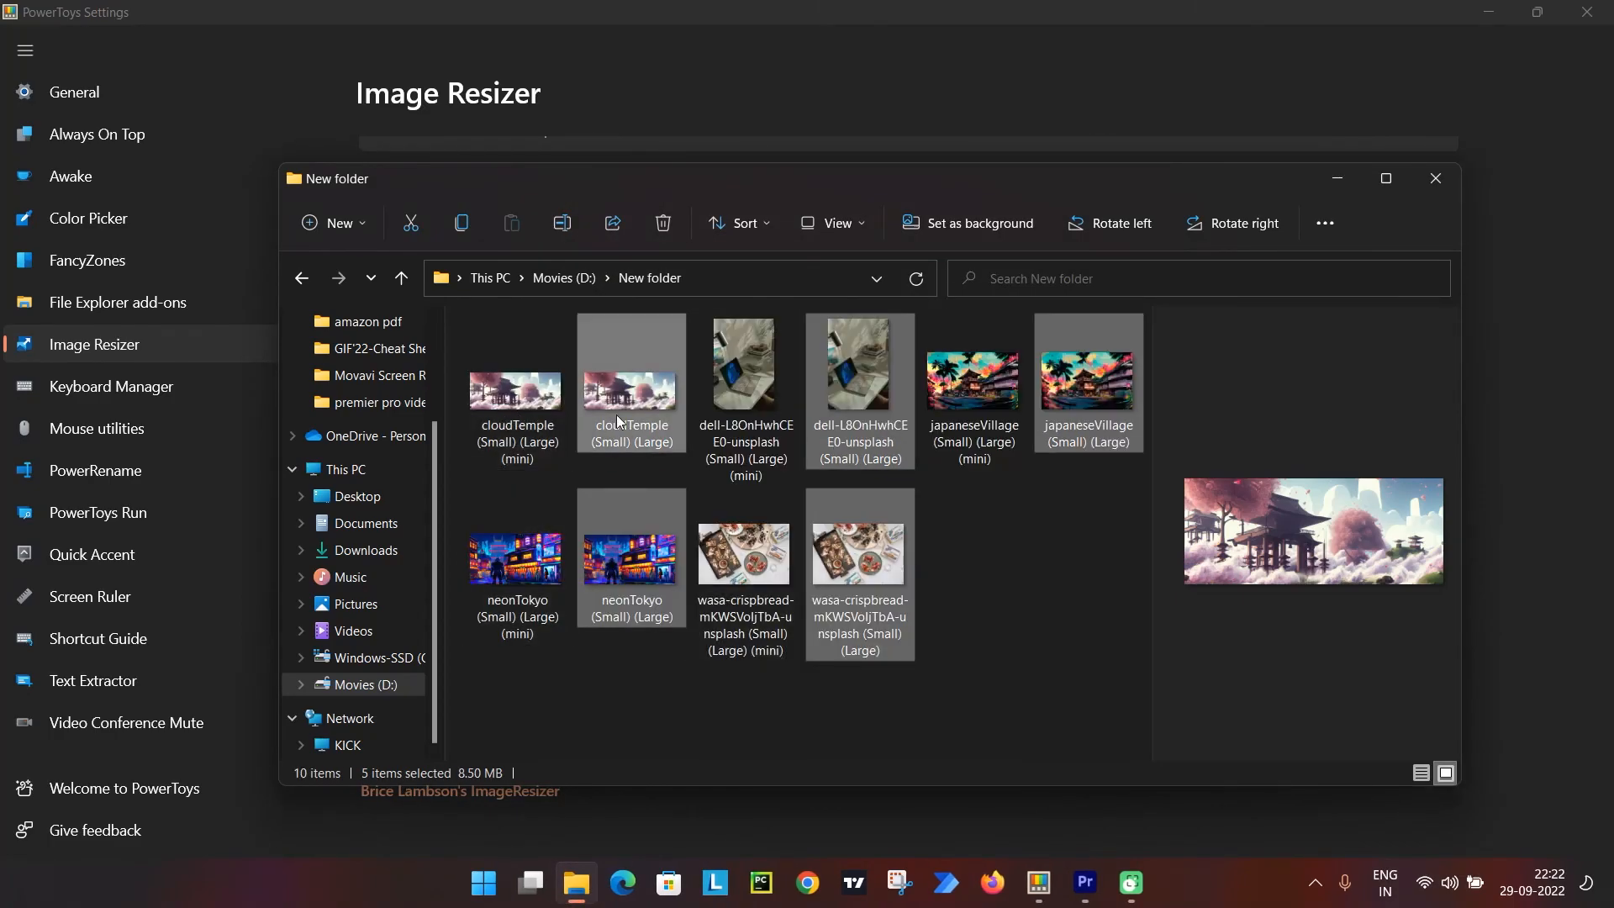
Compare the dimensions and file size of the mini cloudTemple copy with those of its Large source picture.
mouse_move(499, 445)
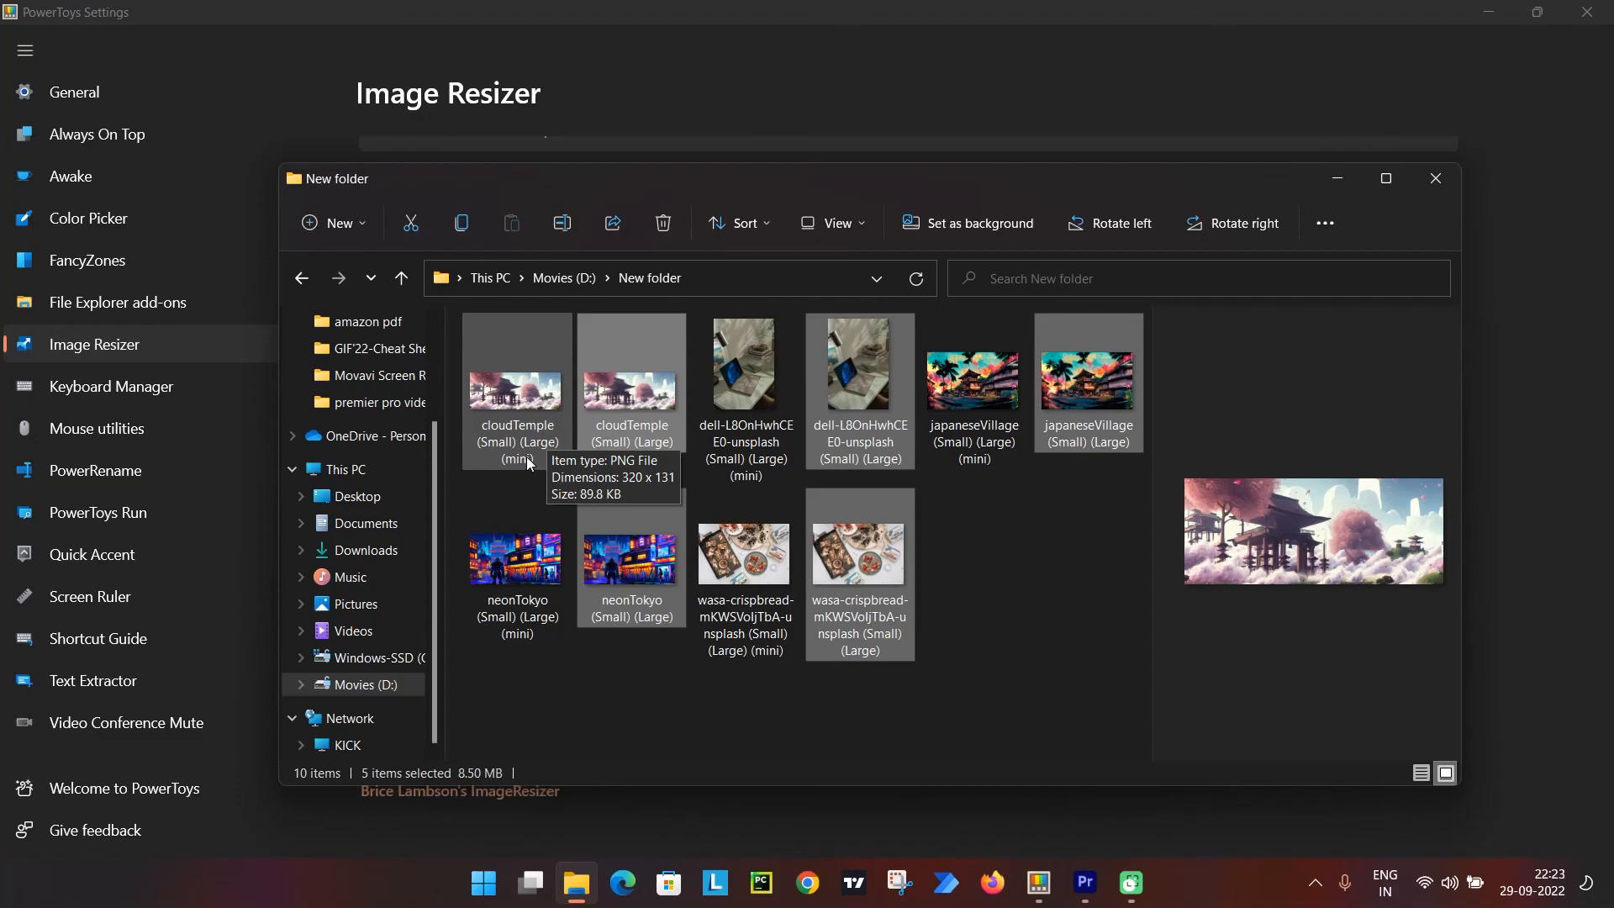
left_click(515, 410)
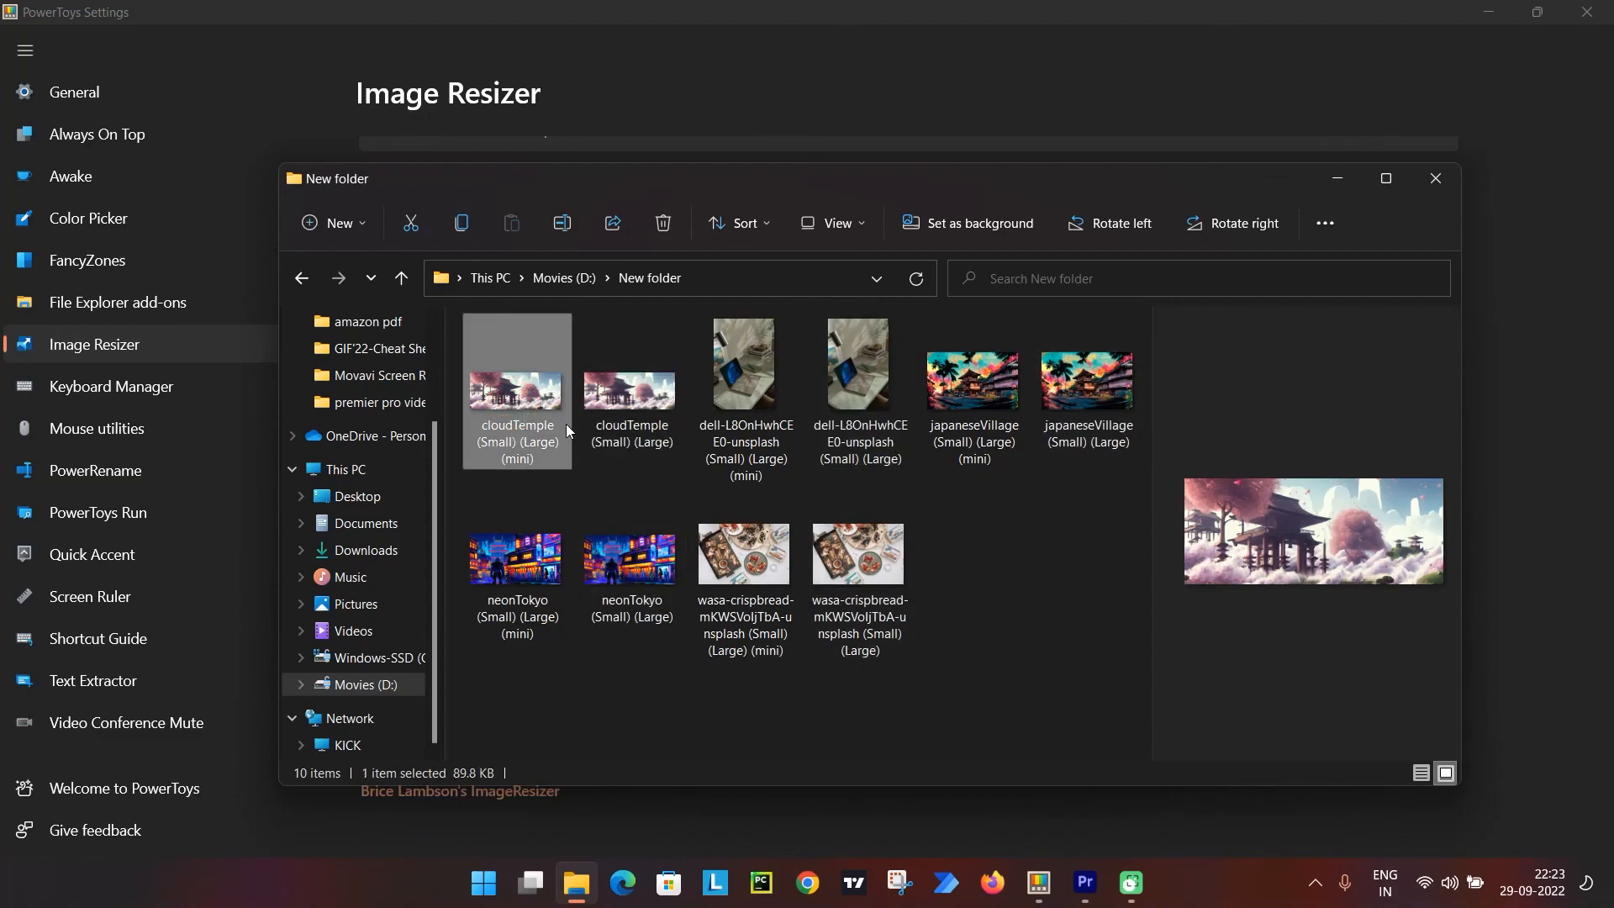
left_click(613, 401)
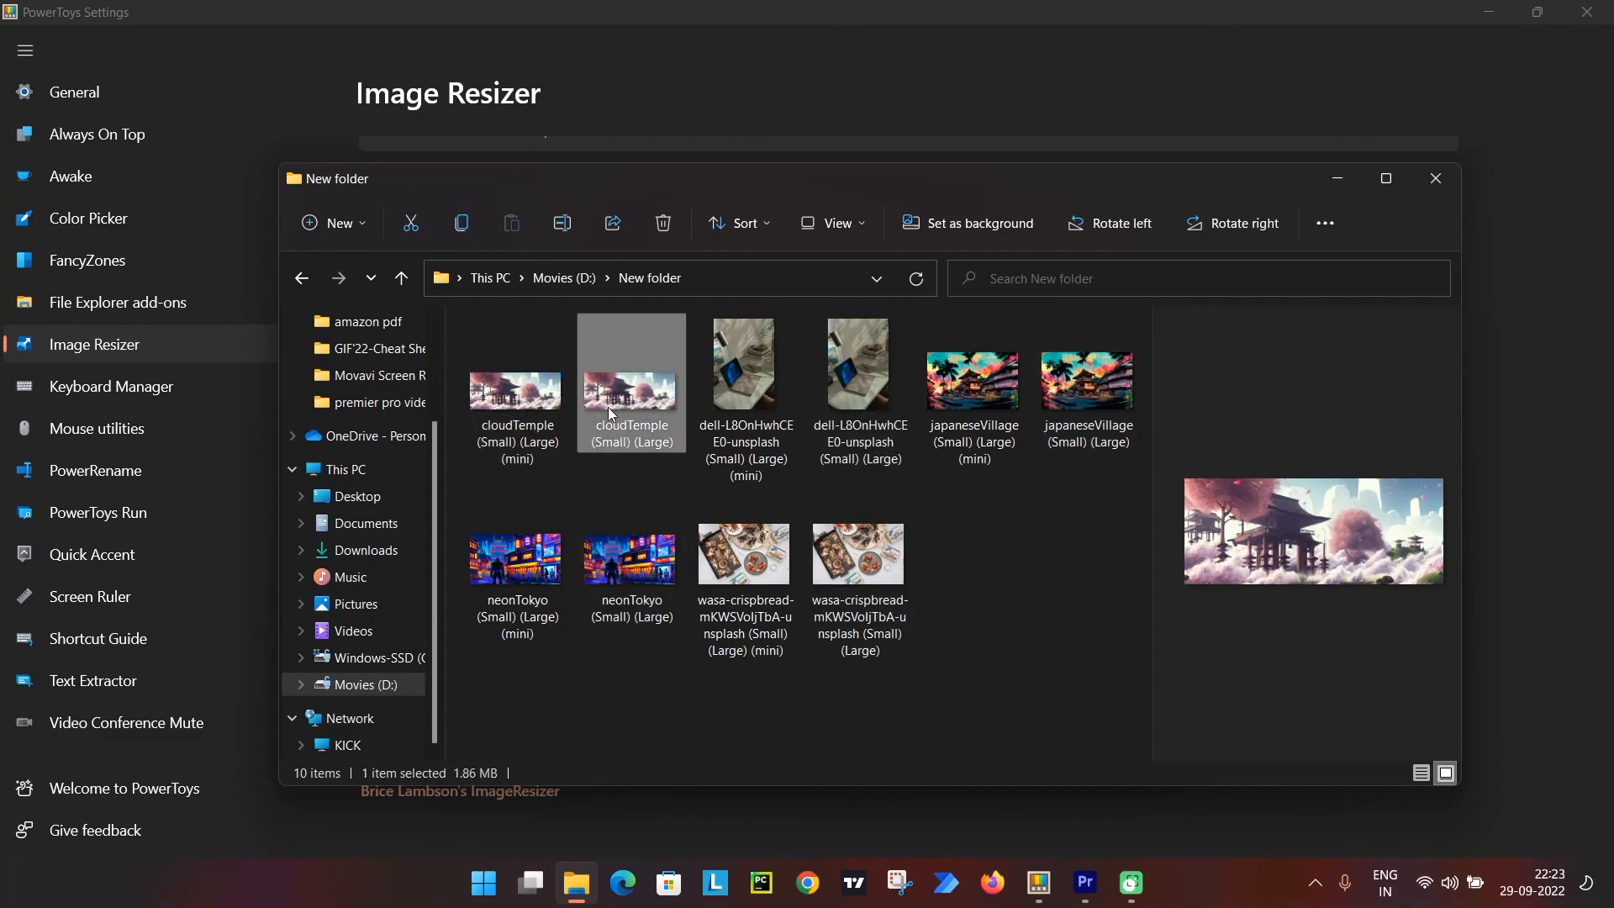
View the mini cloudTemple picture, browse through the folder's other pictures to compare mini and Large versions, and close the image viewer.
double_click(521, 401)
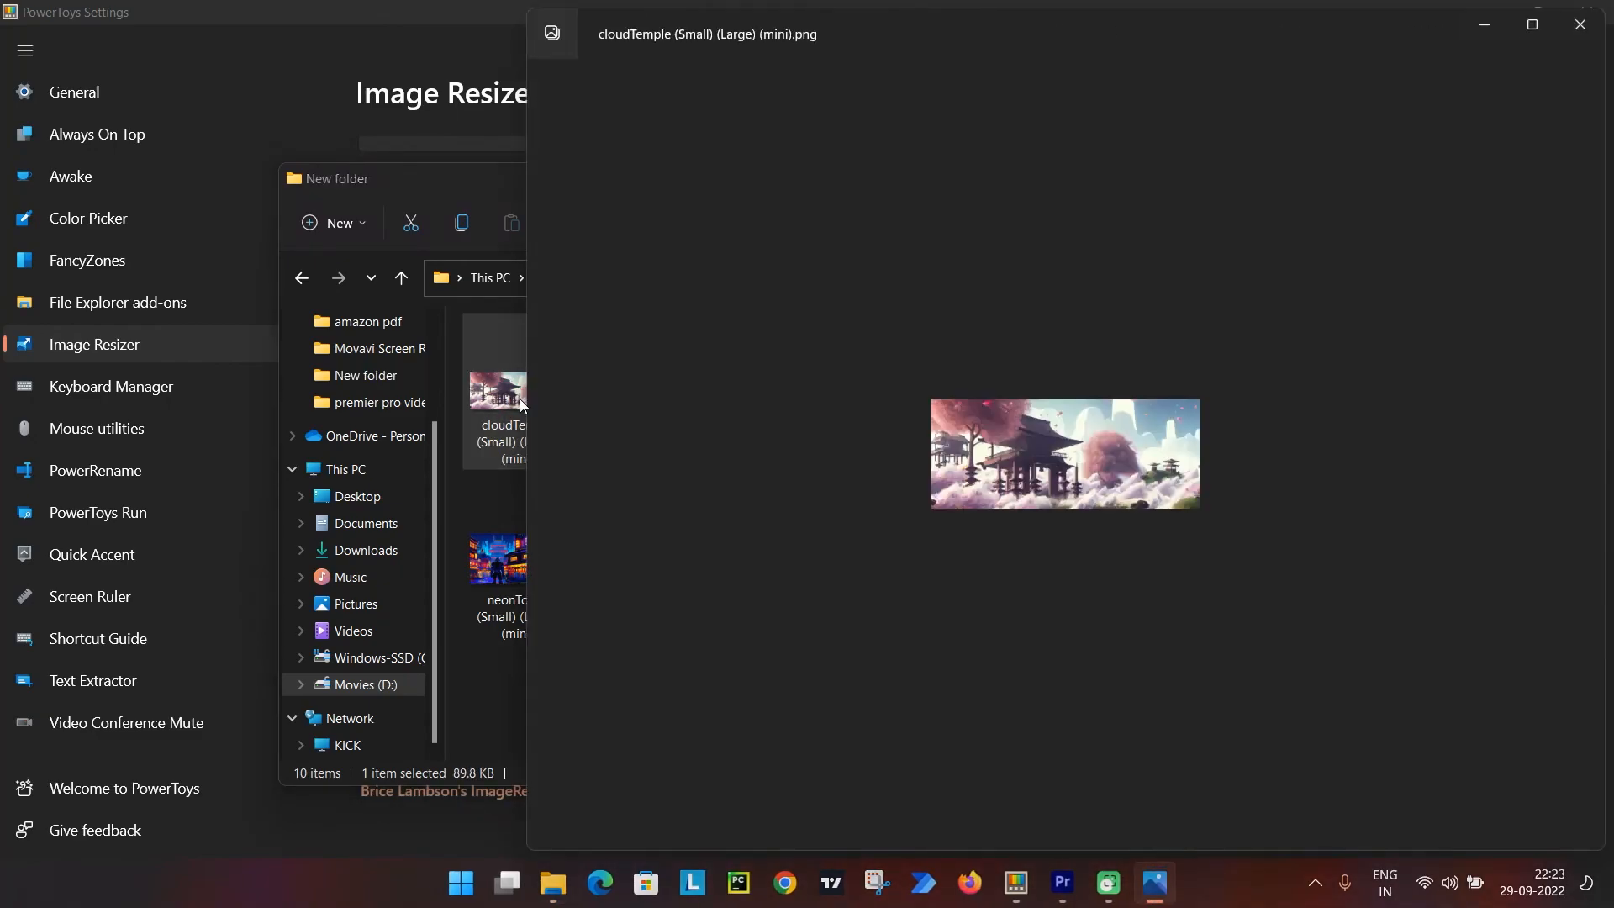
key("Right")
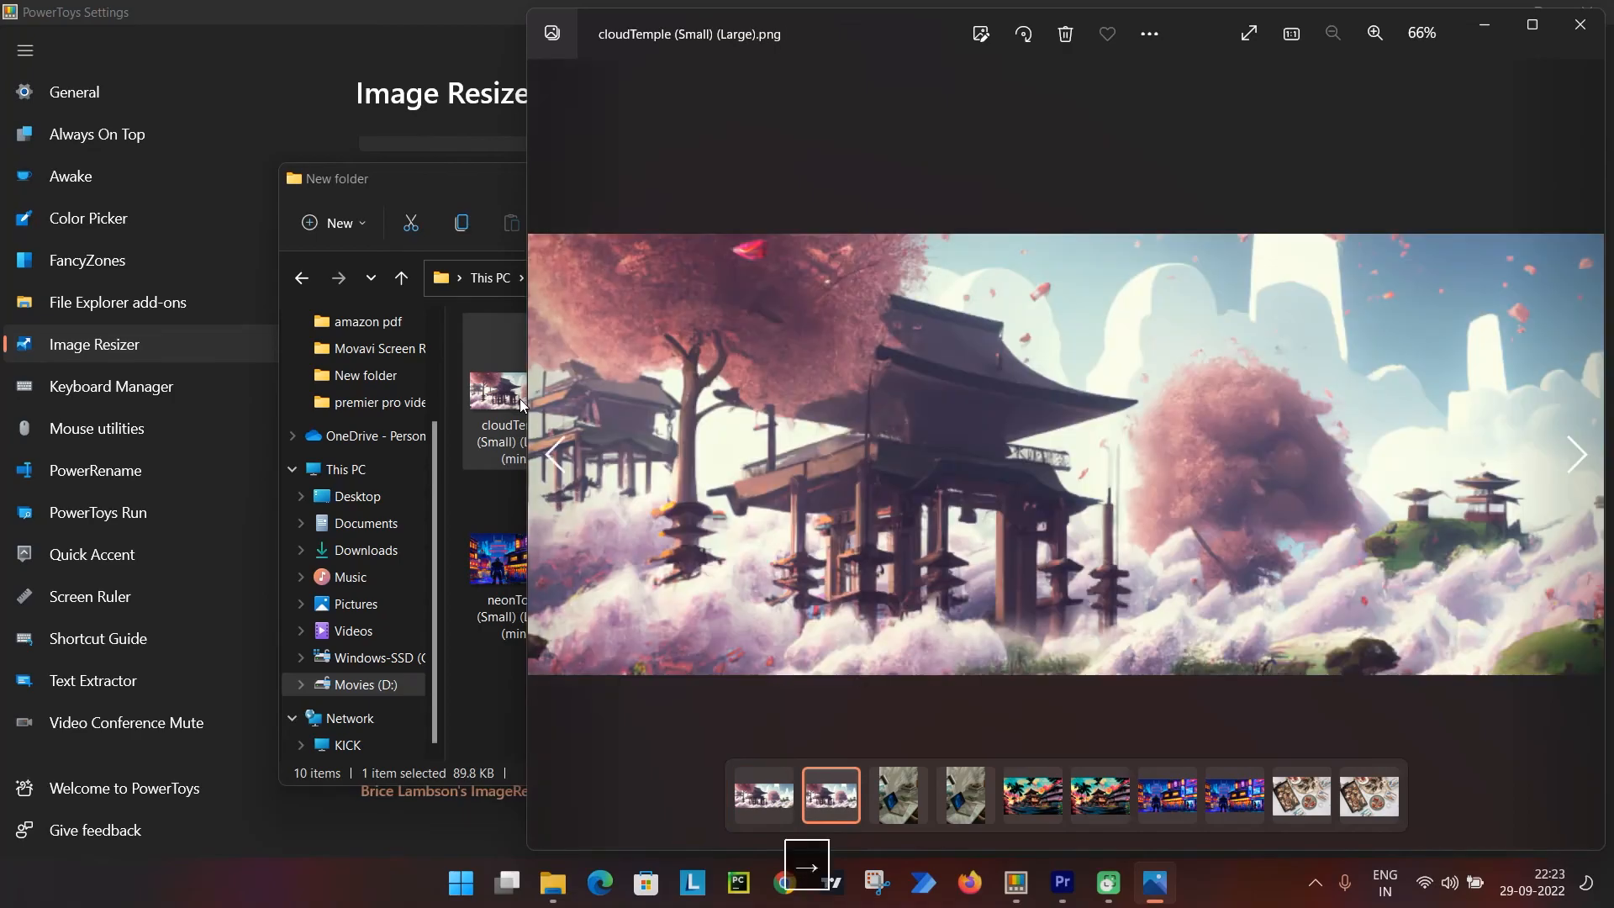
key("Left")
key("Right")
key("Right")
key("Right")
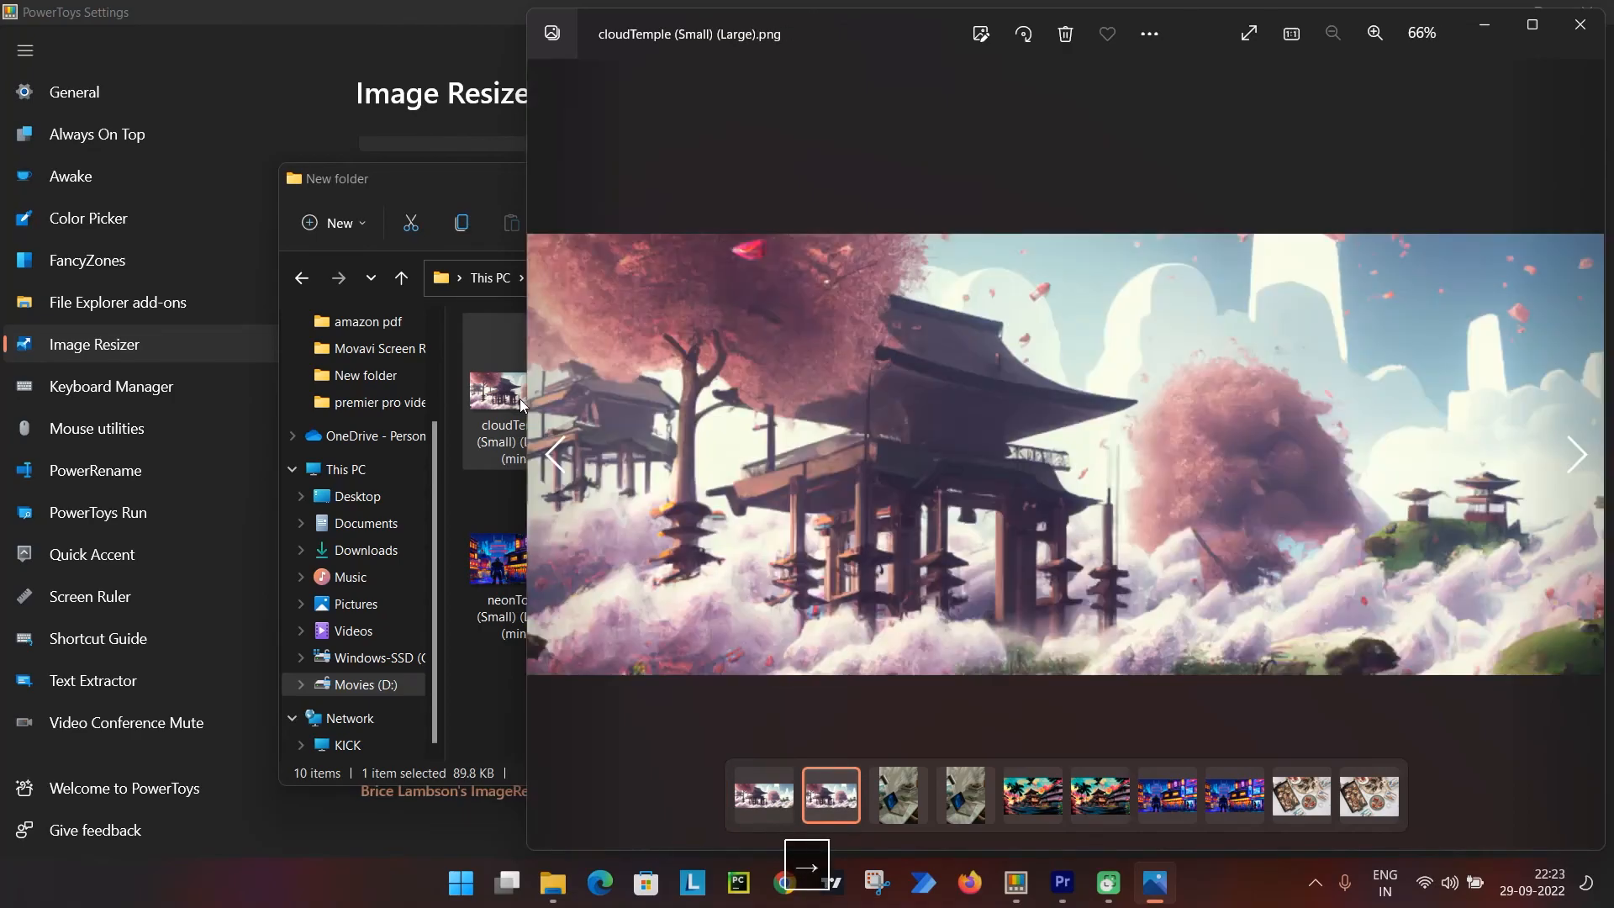
key("Right")
key("Right")
key("Right")
key("Right")
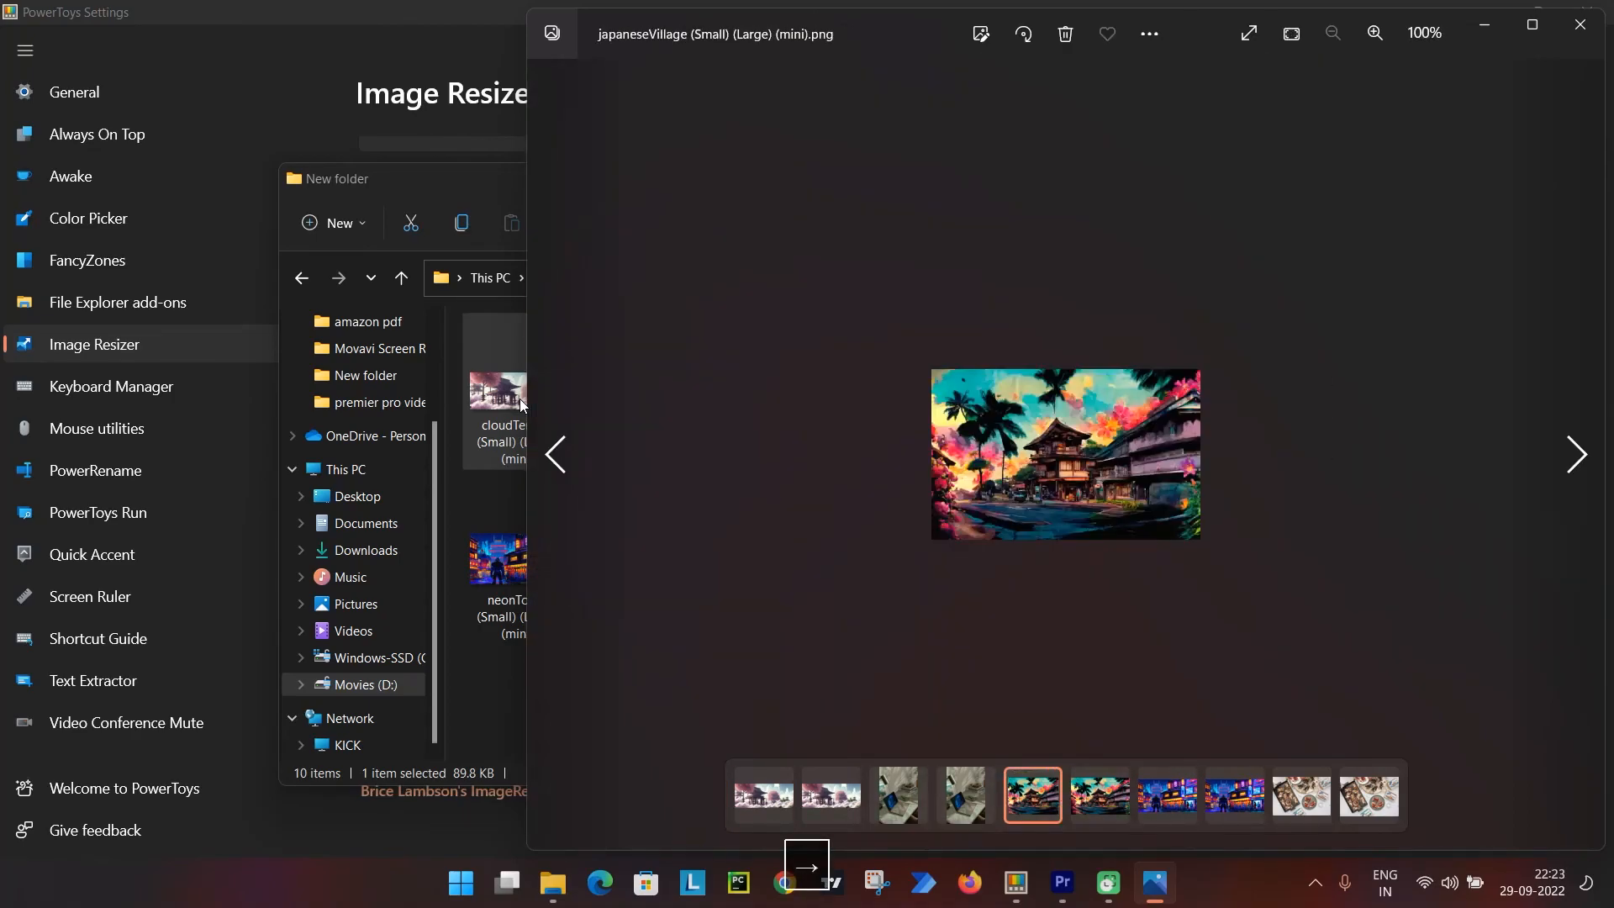
key("Right")
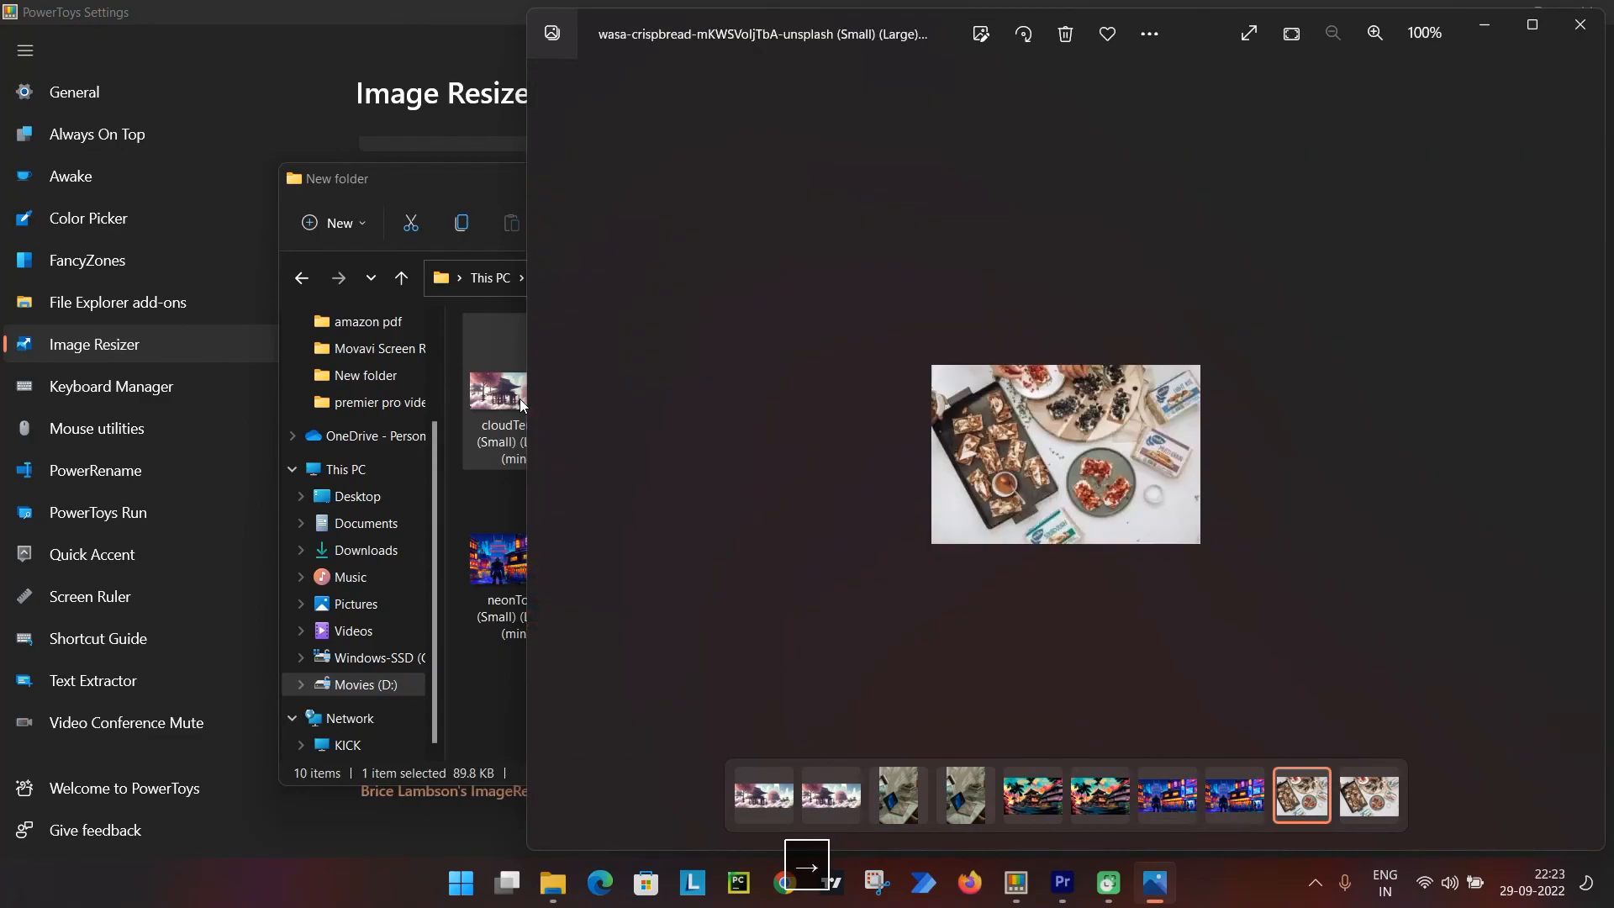
left_click(1565, 38)
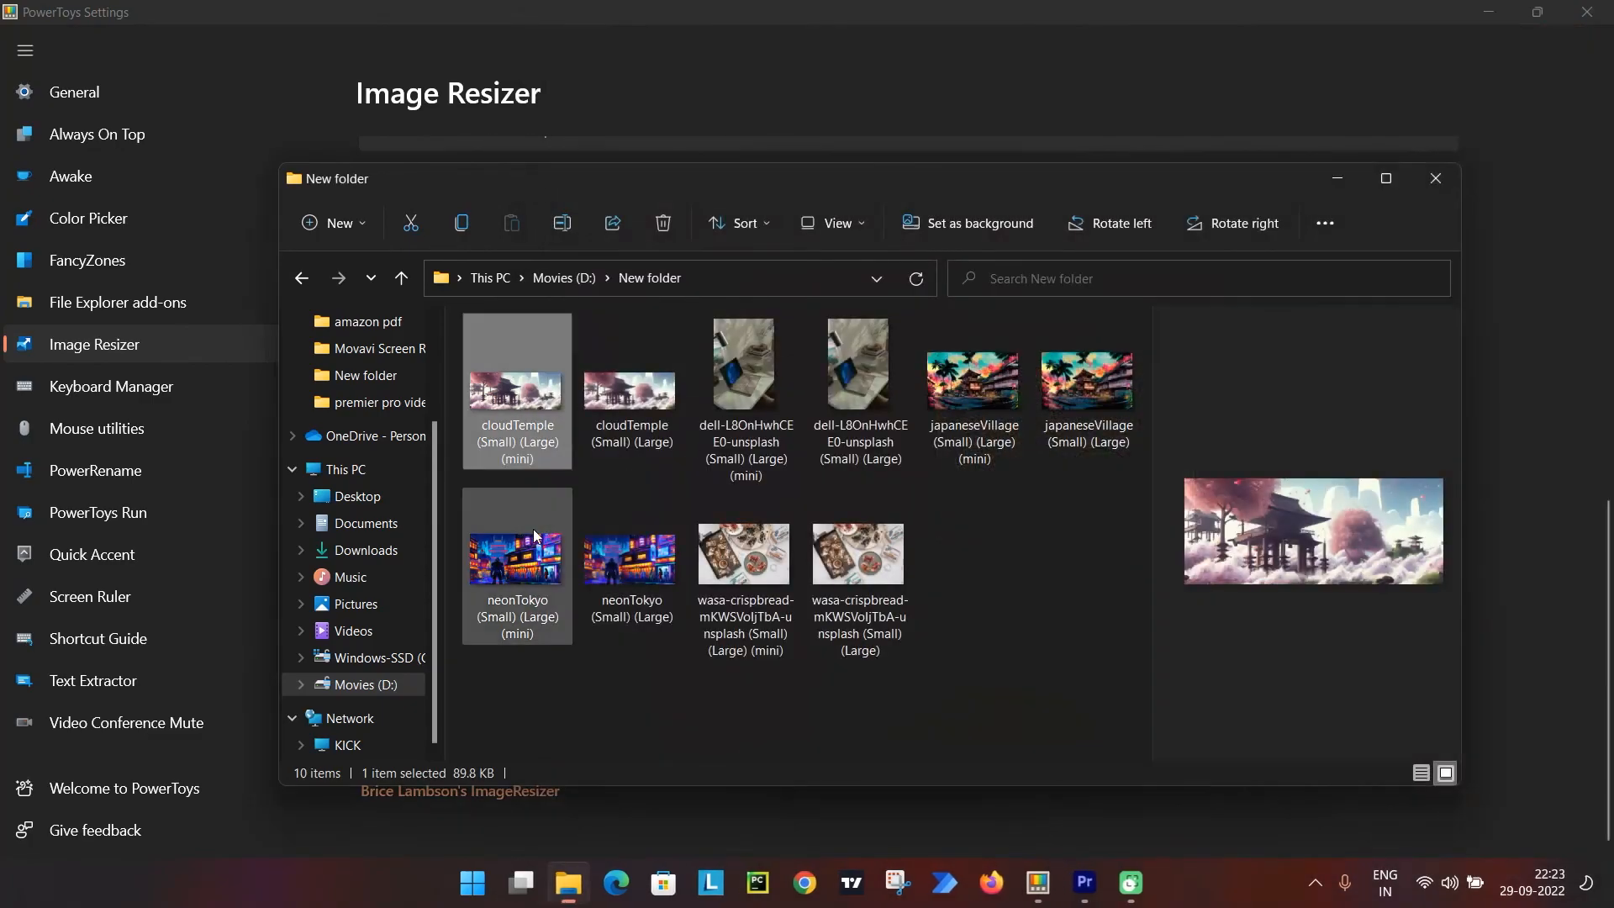